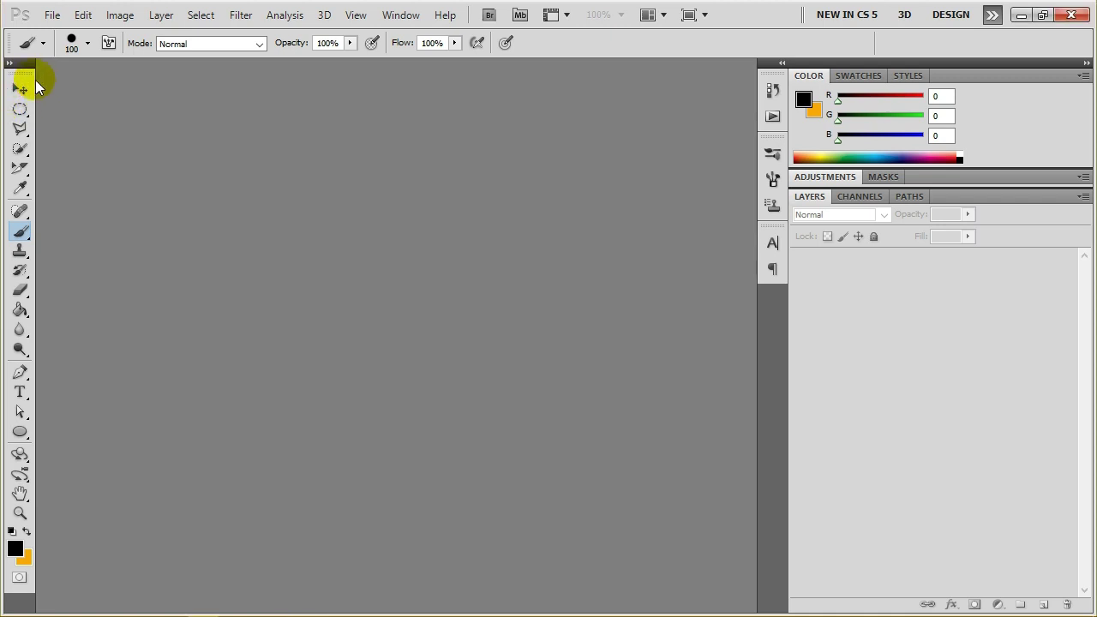
Create a new 1280 × 720 pixel document with a white background.
left_click(22, 87)
left_click(52, 15)
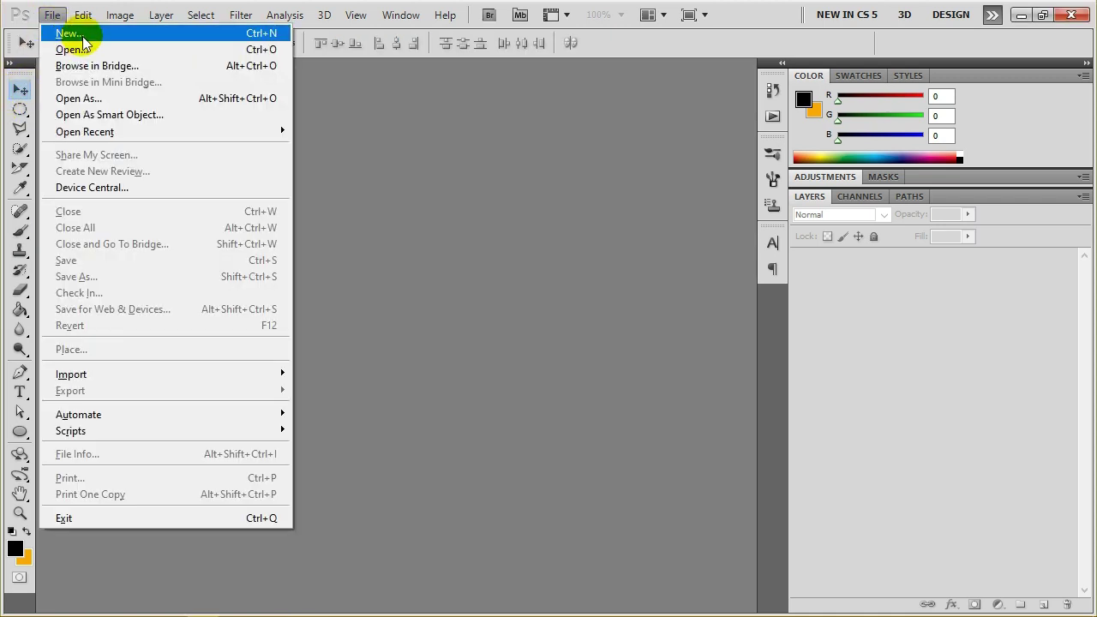
left_click(83, 38)
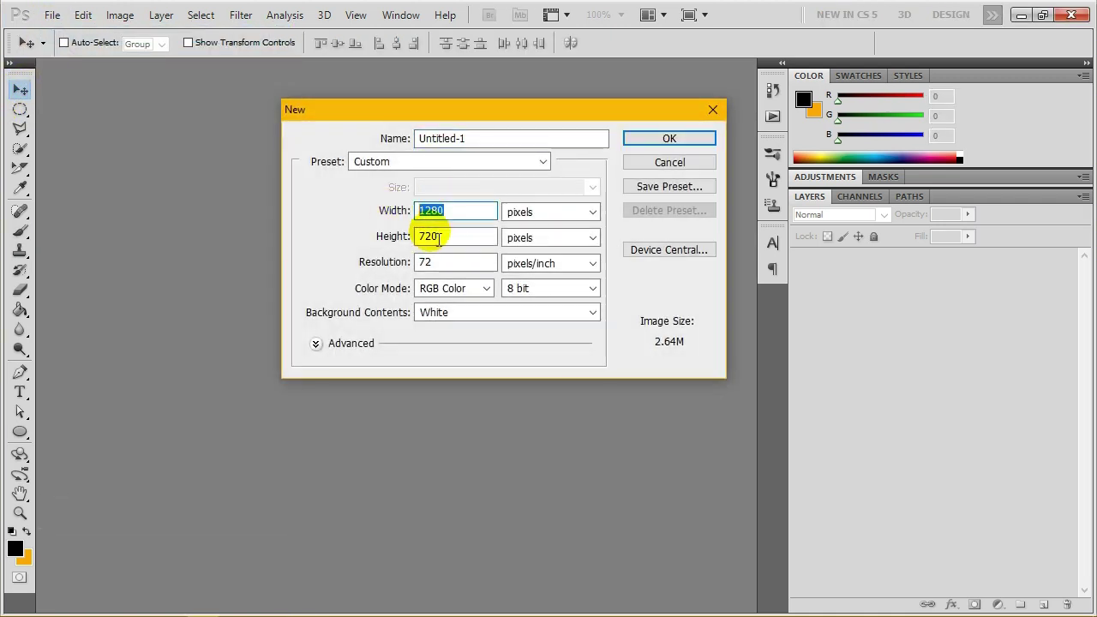
key("Tab")
key("Tab")
left_click(674, 137)
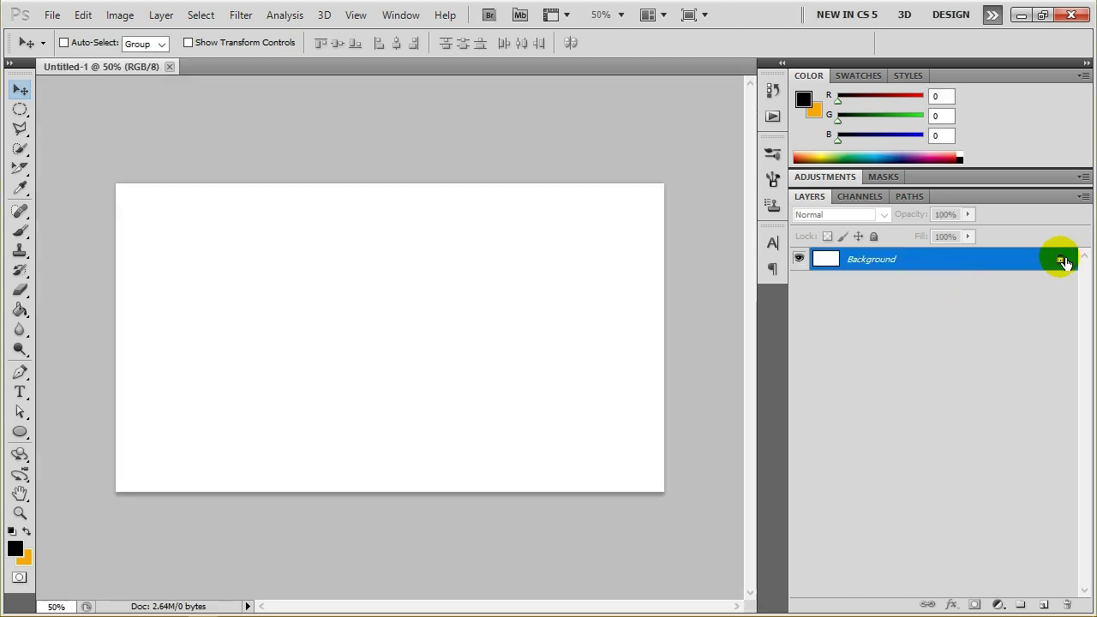
Unlock the Background as Layer 0 and add a new empty Layer 1 above it.
double_click(1065, 262)
left_click(445, 180)
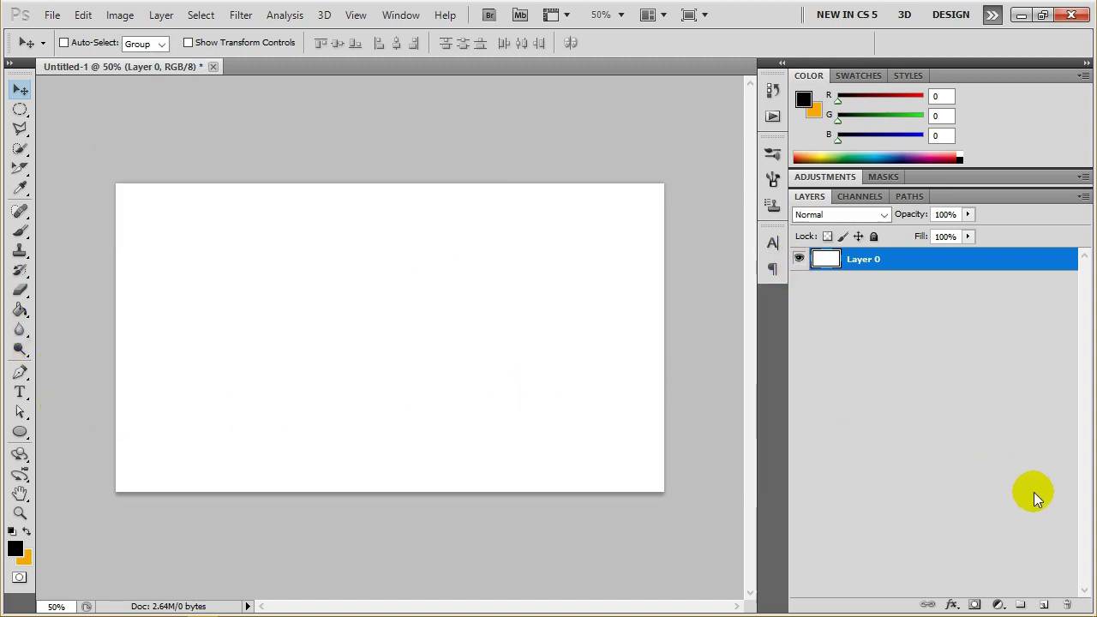
left_click(1045, 604)
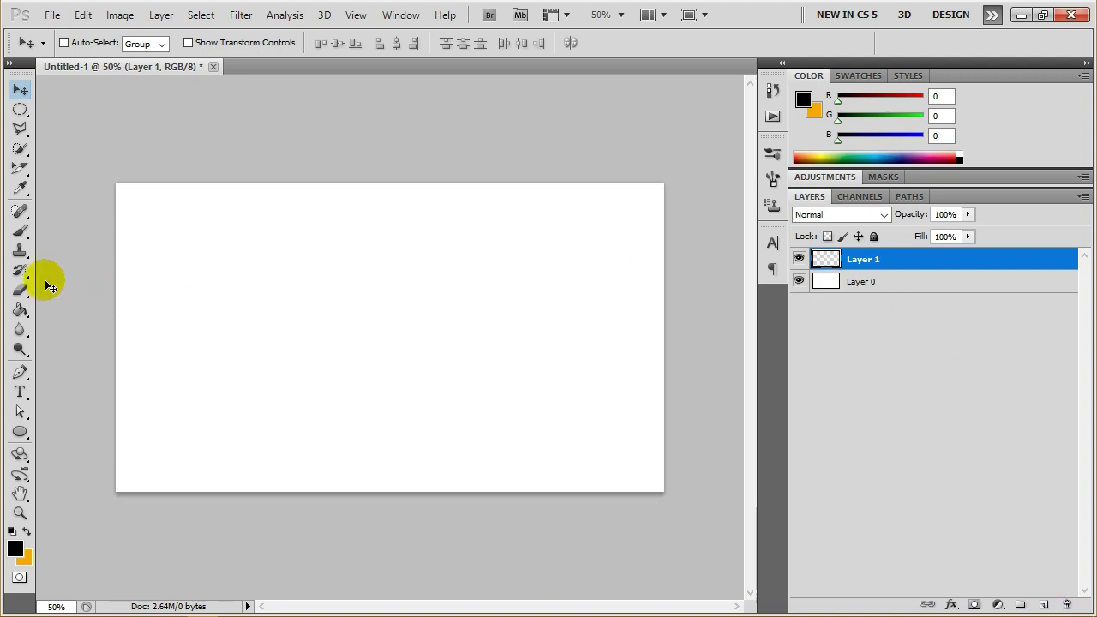
Set the Brush Tool to a 50 px round tip for a black dot on Layer 1.
left_click(20, 232)
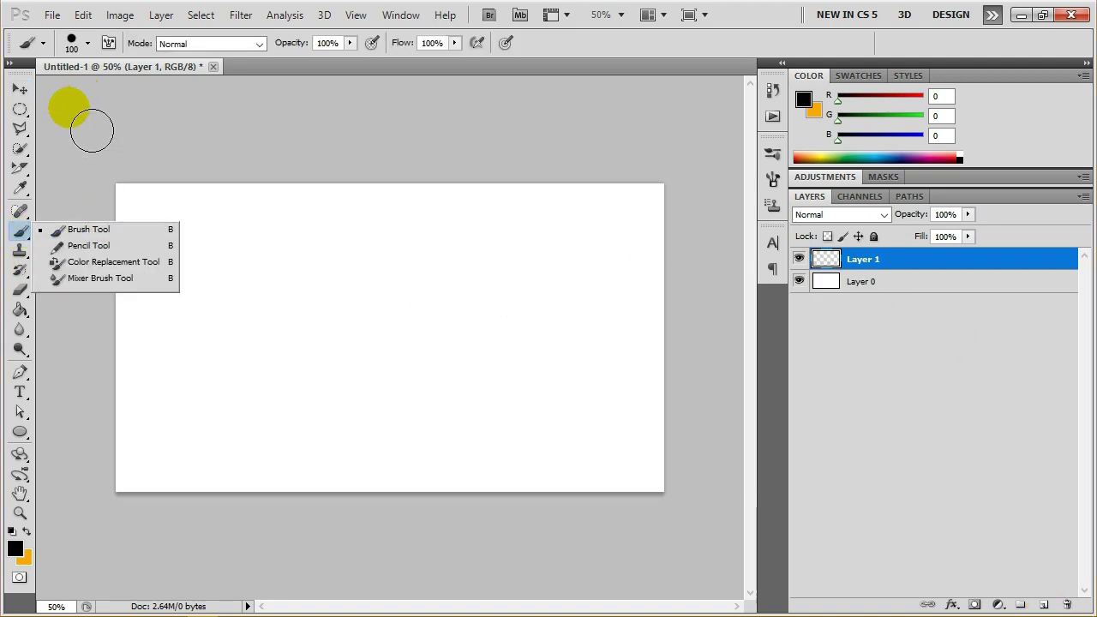
left_click(22, 239)
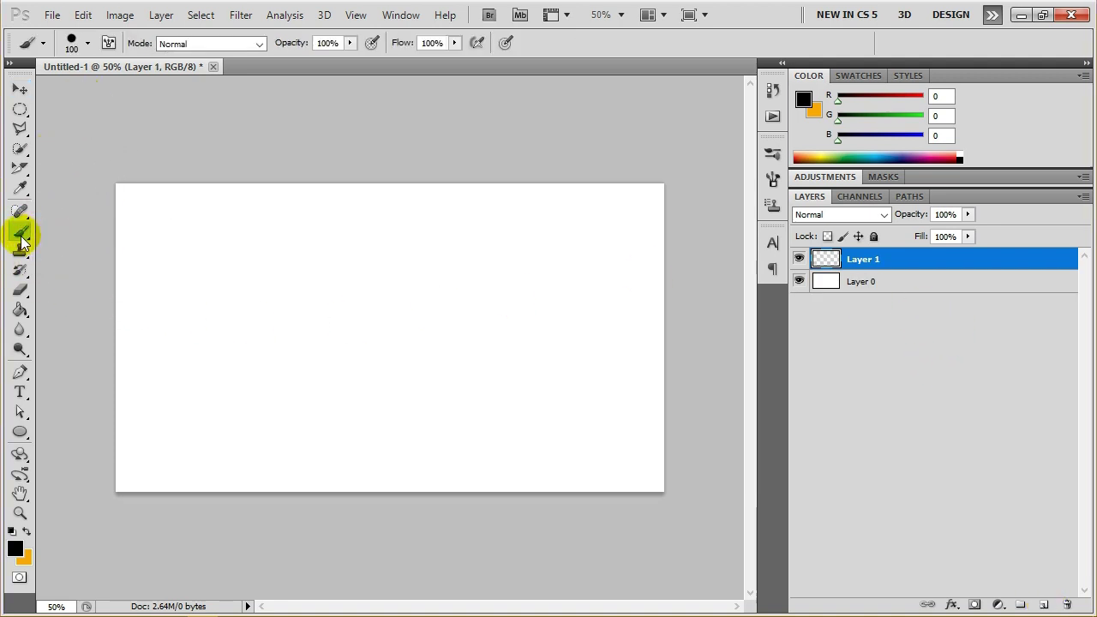
left_click(109, 45)
left_click(621, 175)
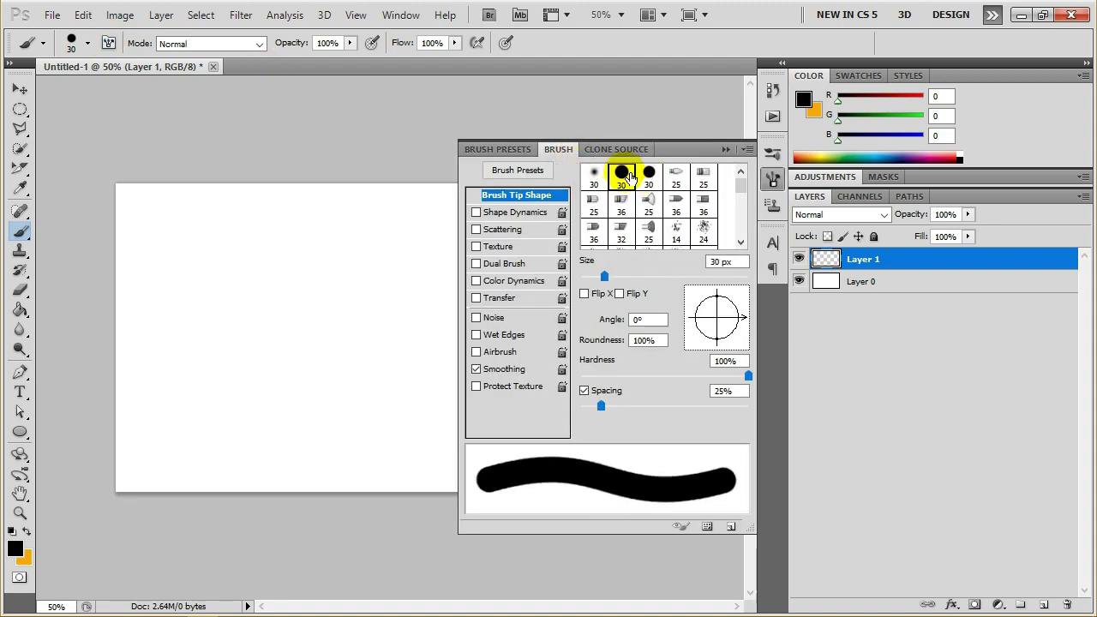
left_click(742, 264)
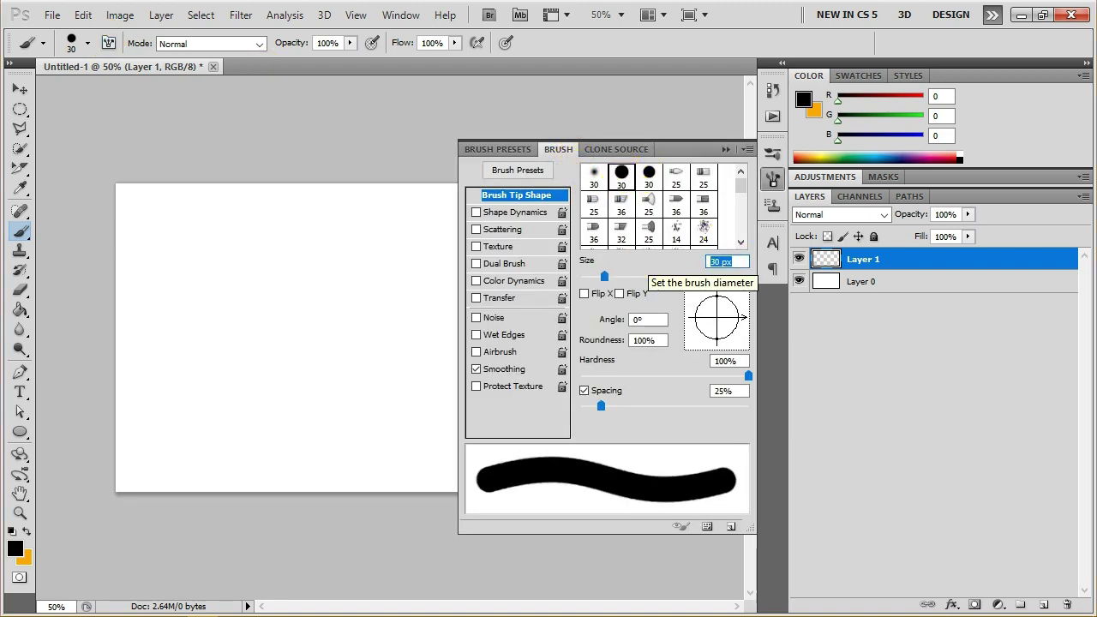
type("50")
left_click(715, 262)
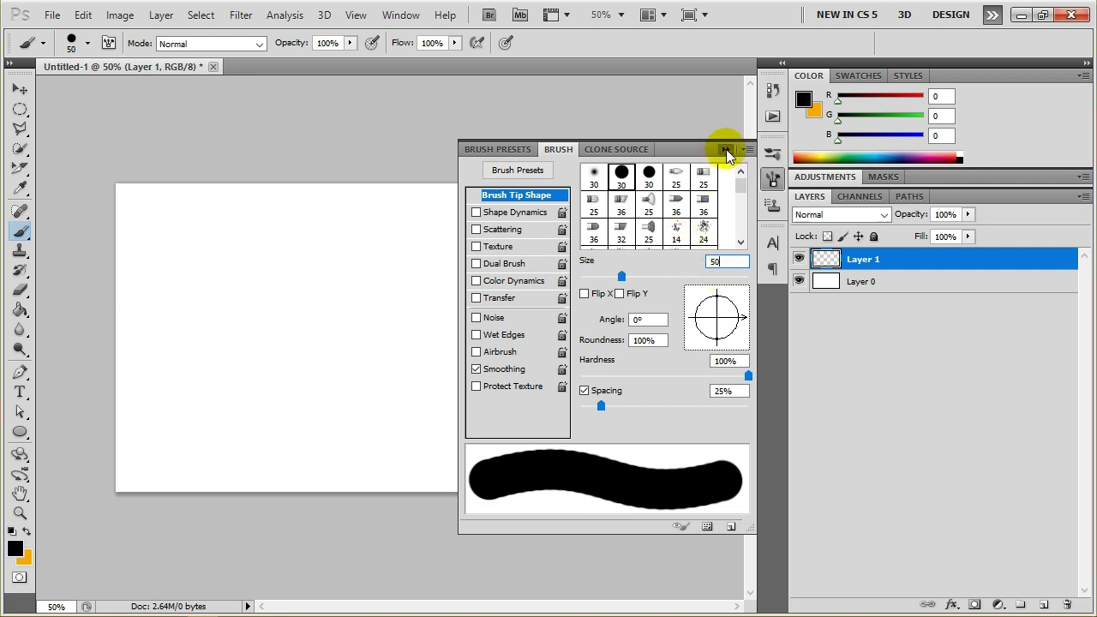
key("F5")
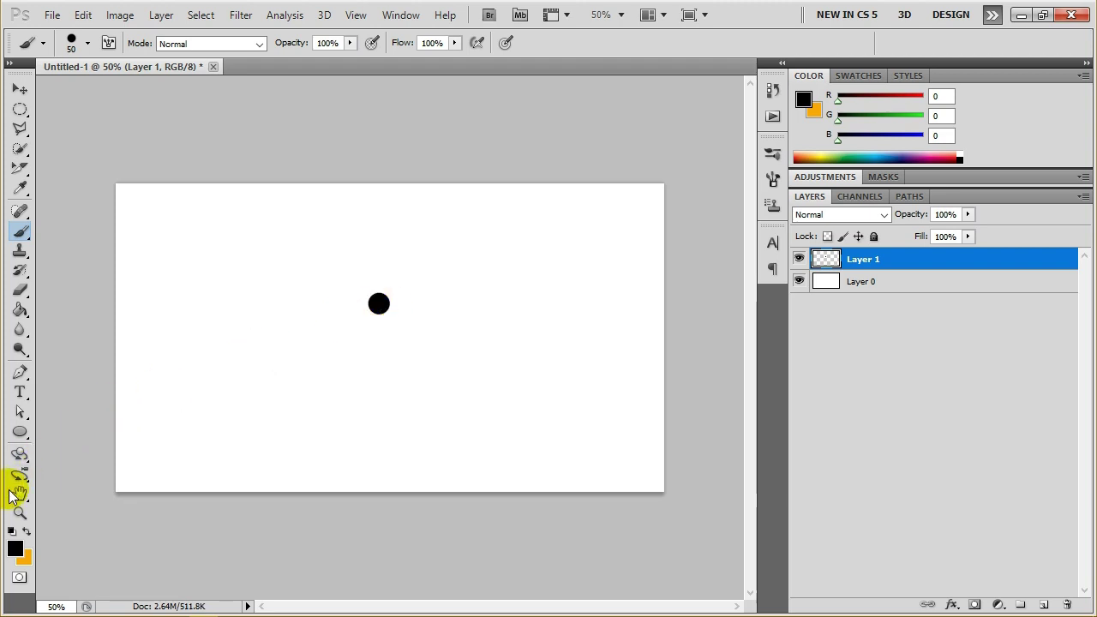
left_click(20, 512)
View at 100% and add a Gradient Overlay style to Layer 1 through Blending Options.
left_click(415, 42)
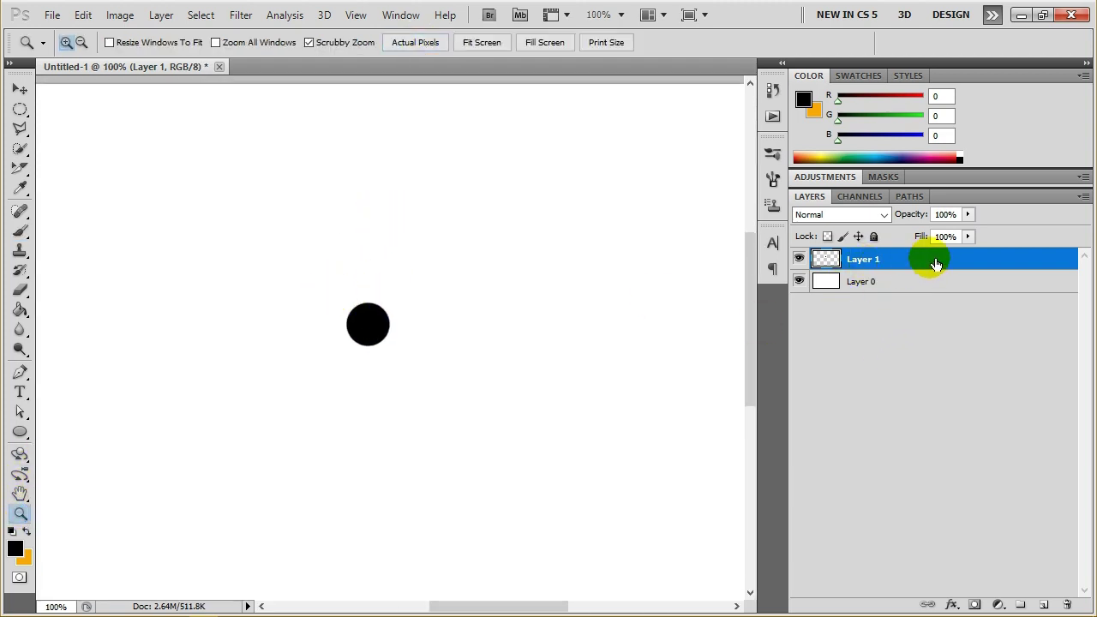
left_click(159, 15)
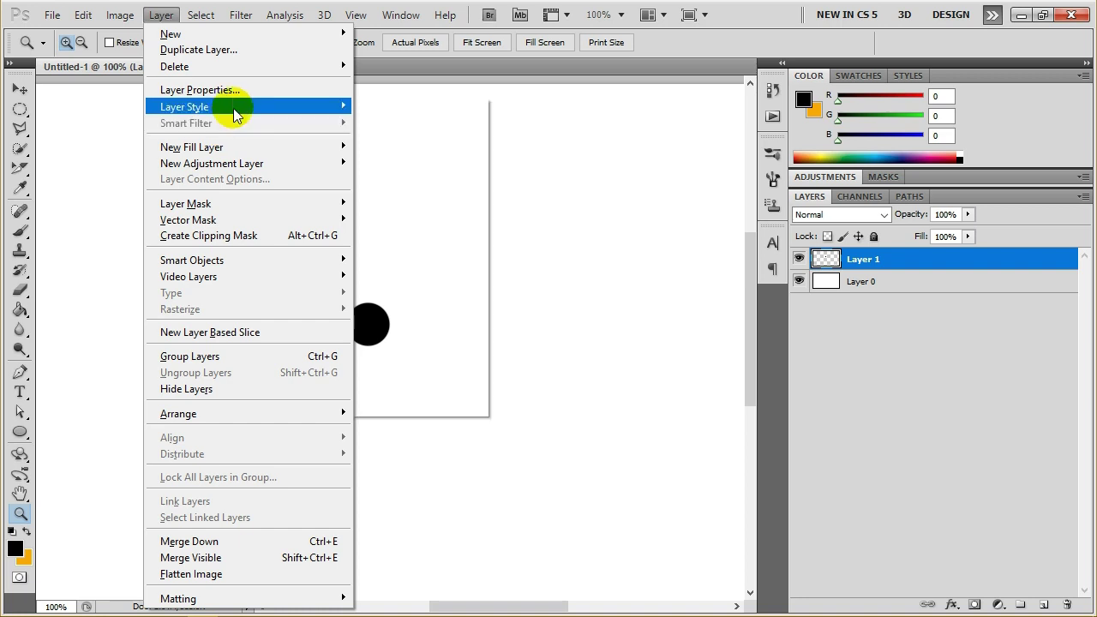
mouse_move(223, 106)
left_click(378, 106)
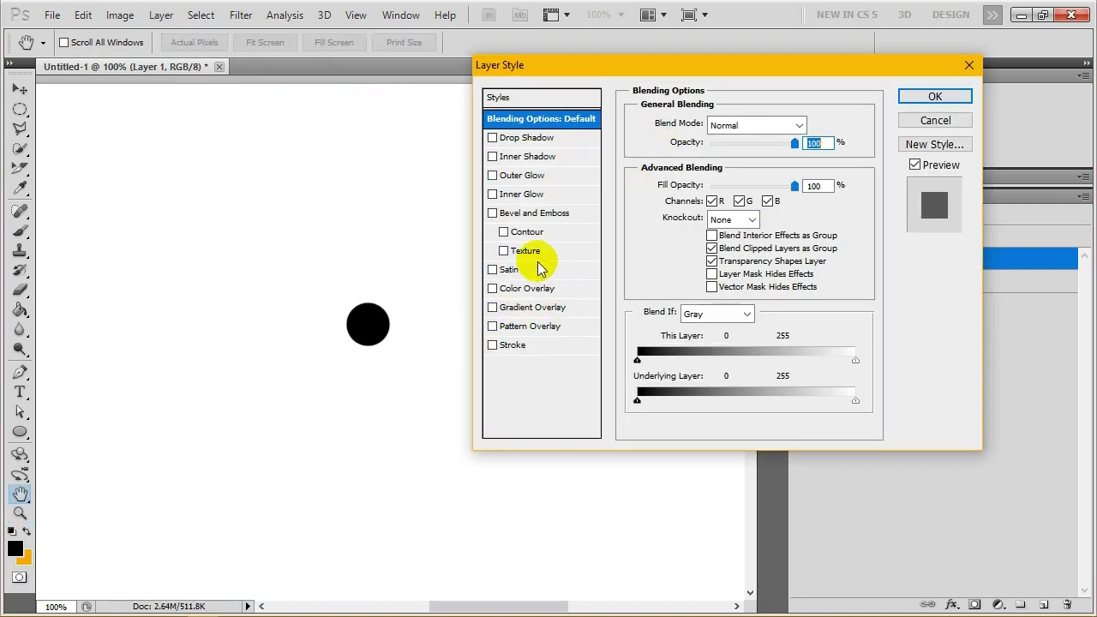
left_click(493, 307)
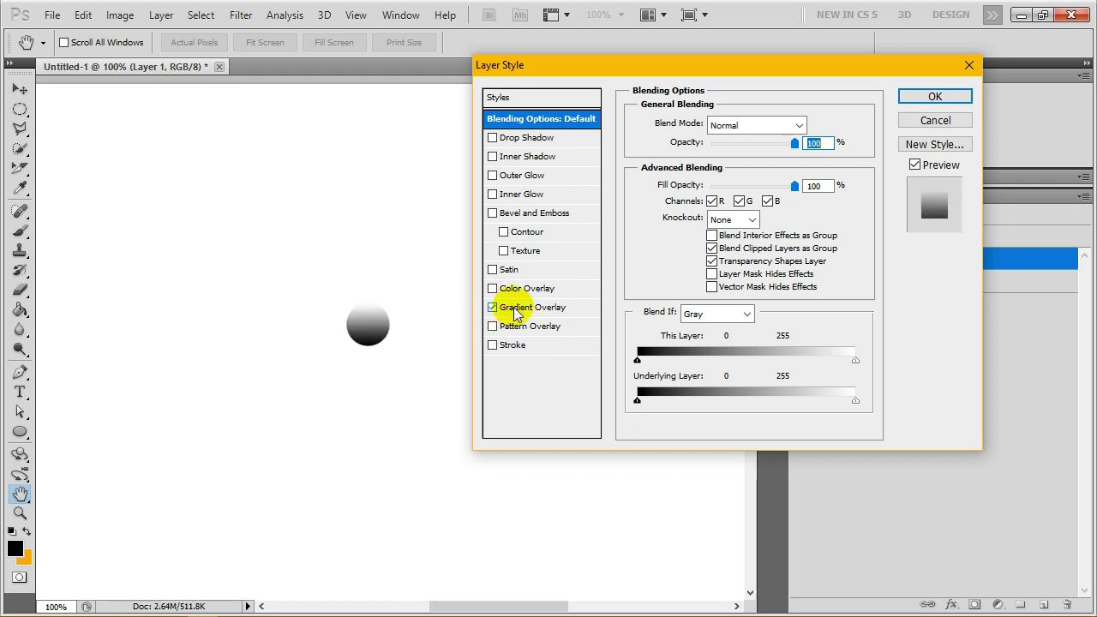
left_click(533, 307)
Set the gradient's left colour stop to light purple #c79cfe.
left_click(722, 163)
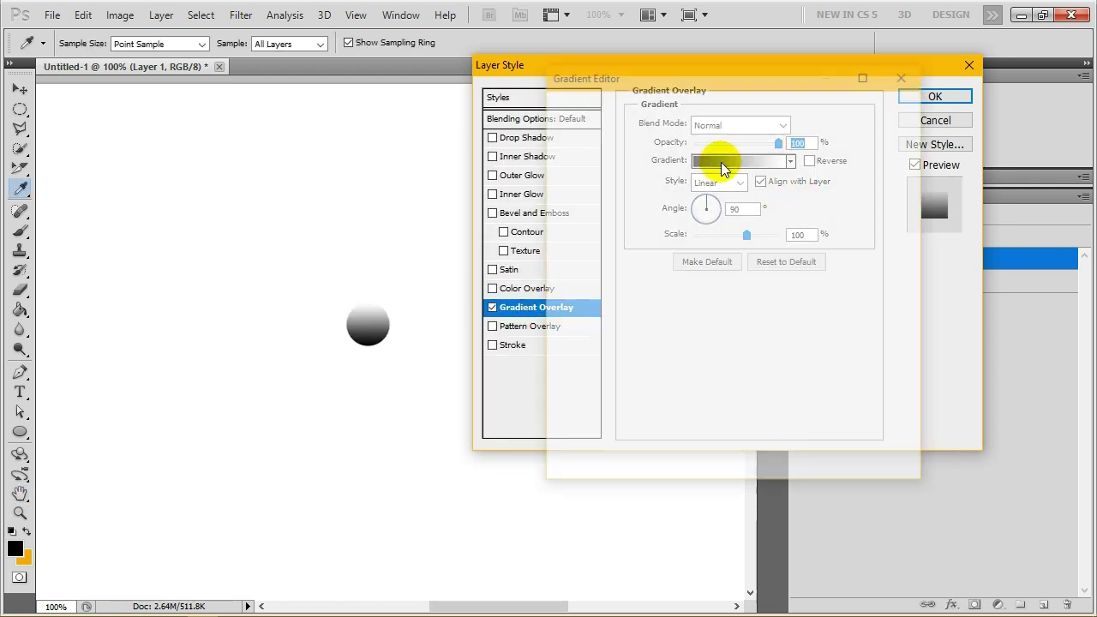
left_click(565, 367)
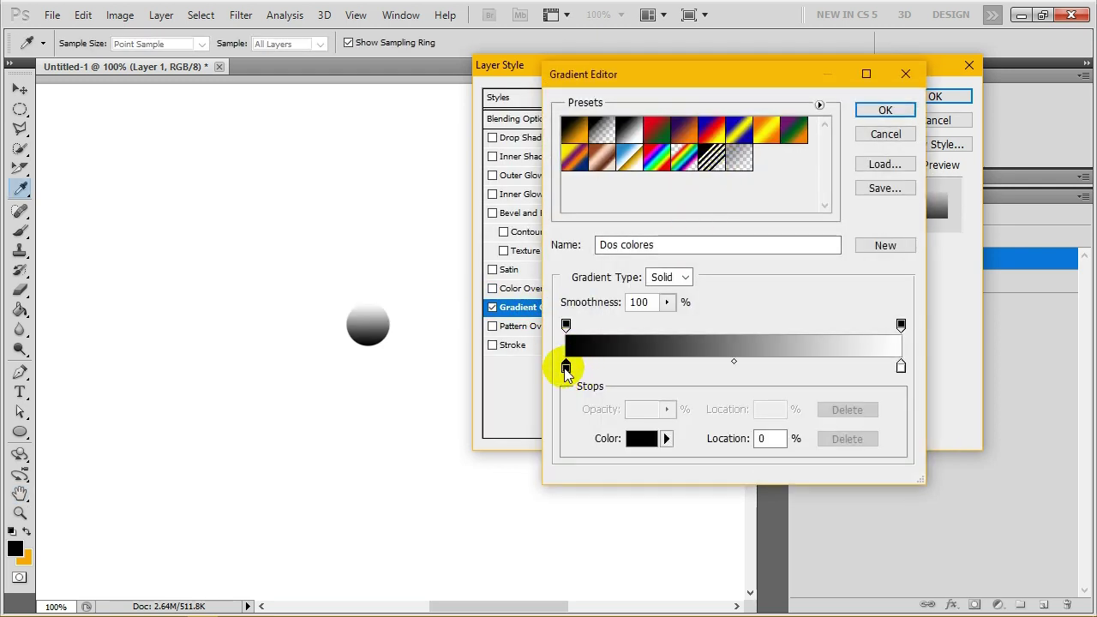
double_click(566, 369)
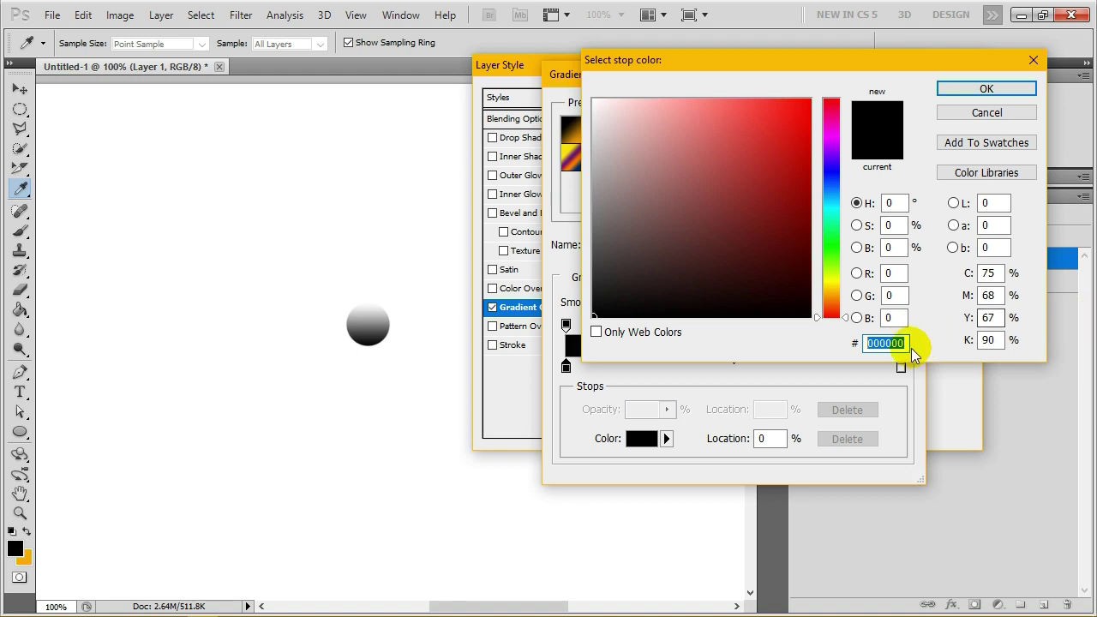
left_click_drag(870, 65, 760, 69)
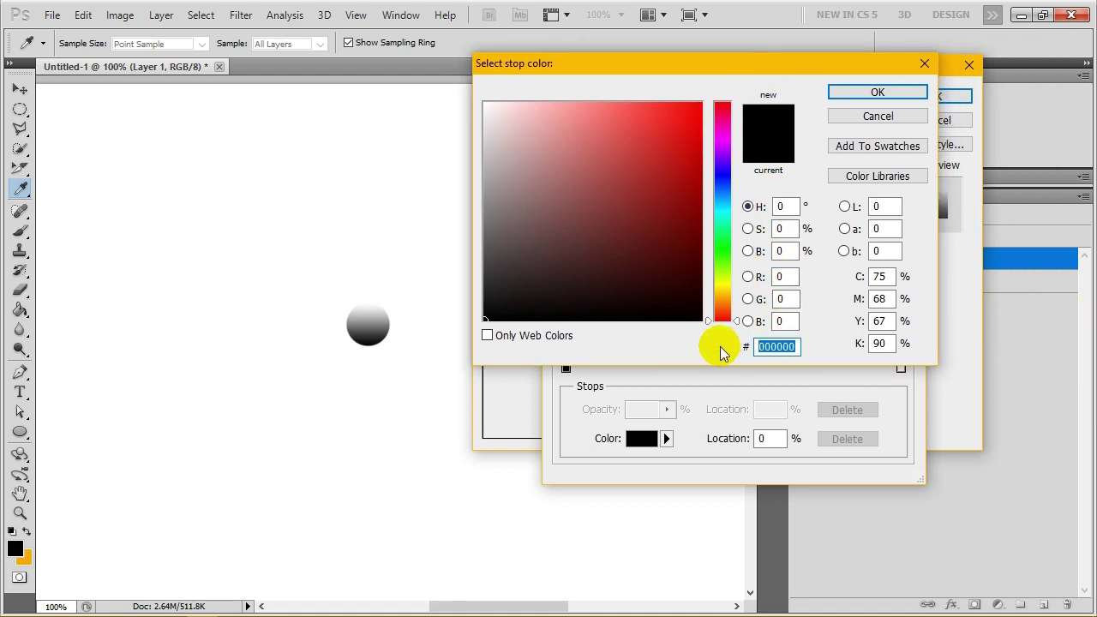
type("c79cfe")
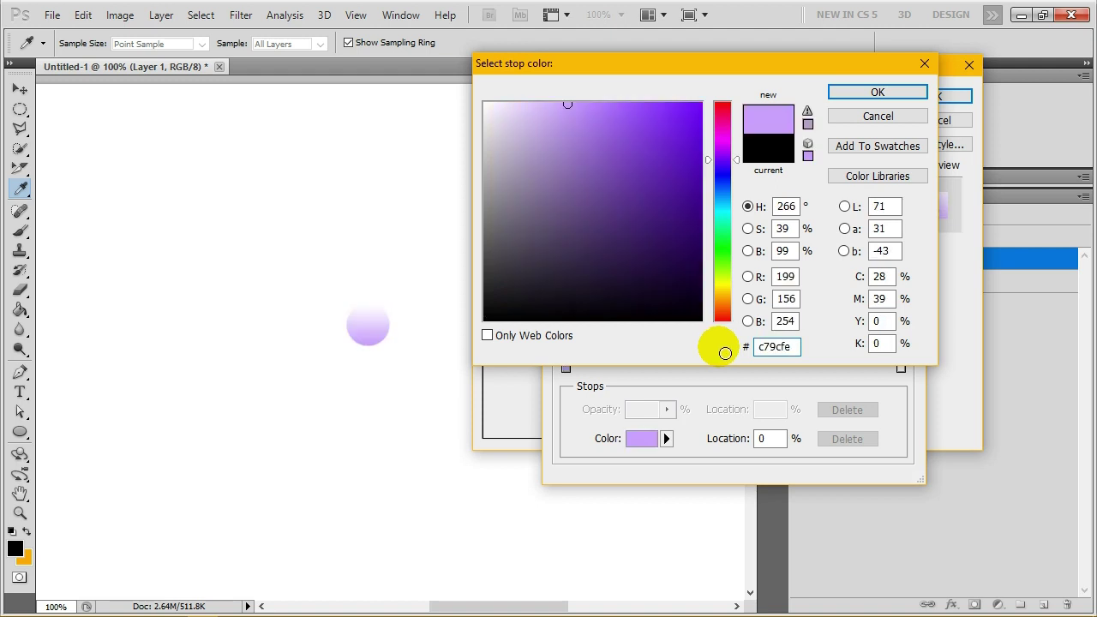
left_click(846, 96)
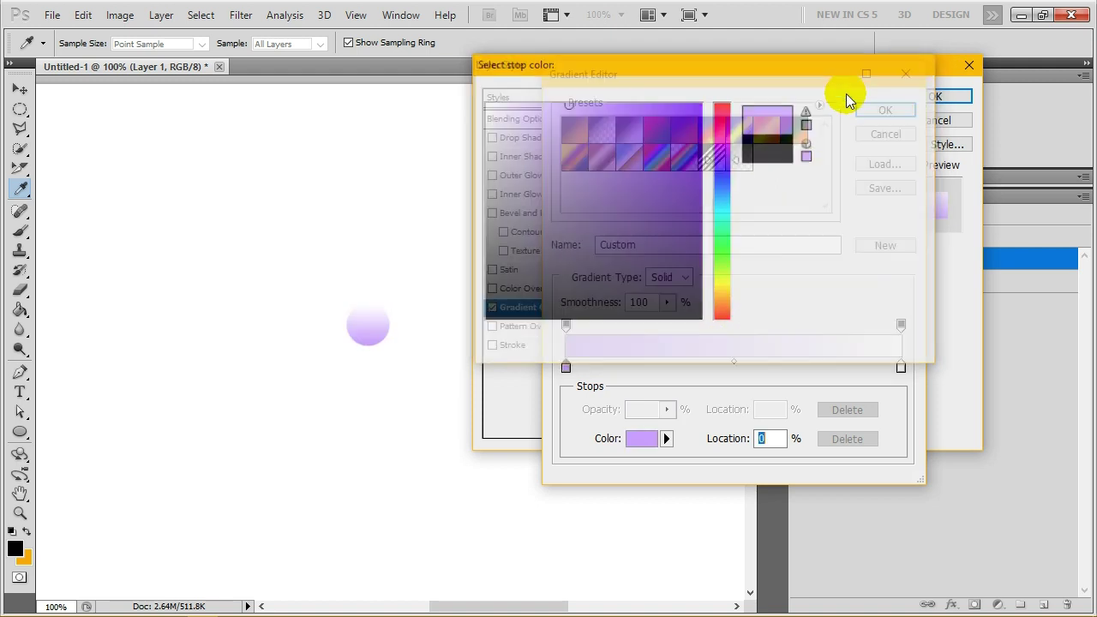
left_click(879, 109)
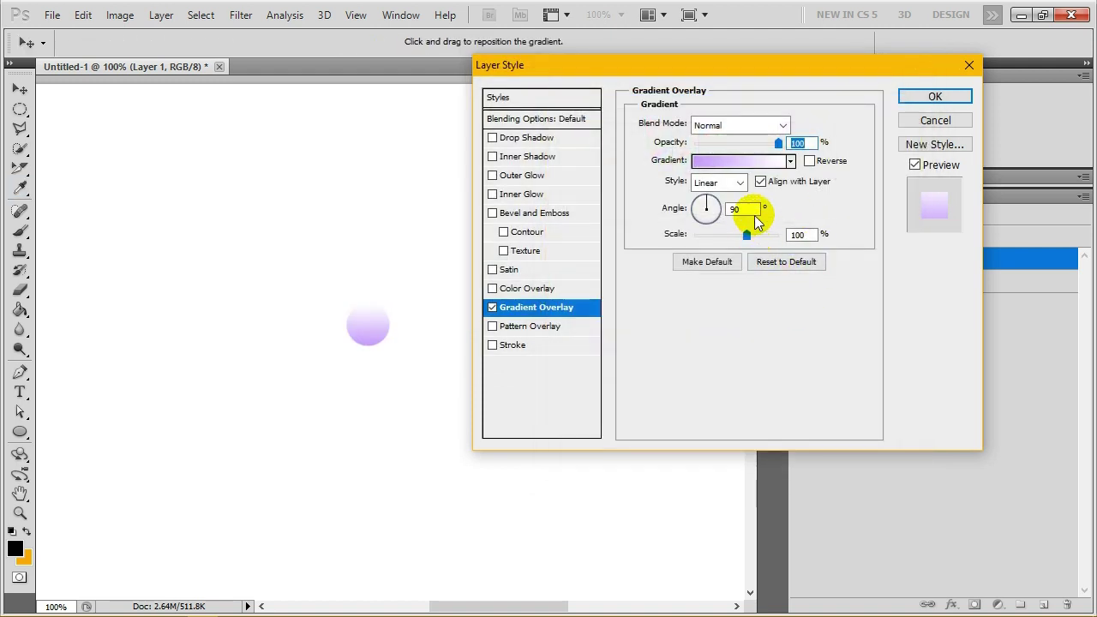
Set the gradient's right colour stop to deep purple #65289e.
left_click(748, 164)
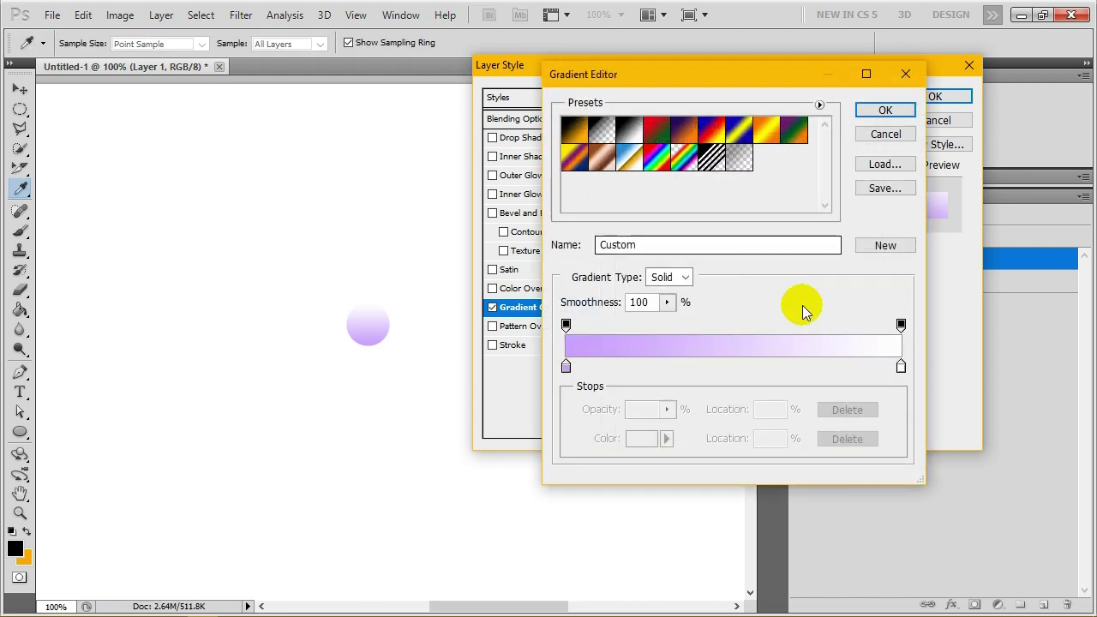
double_click(901, 366)
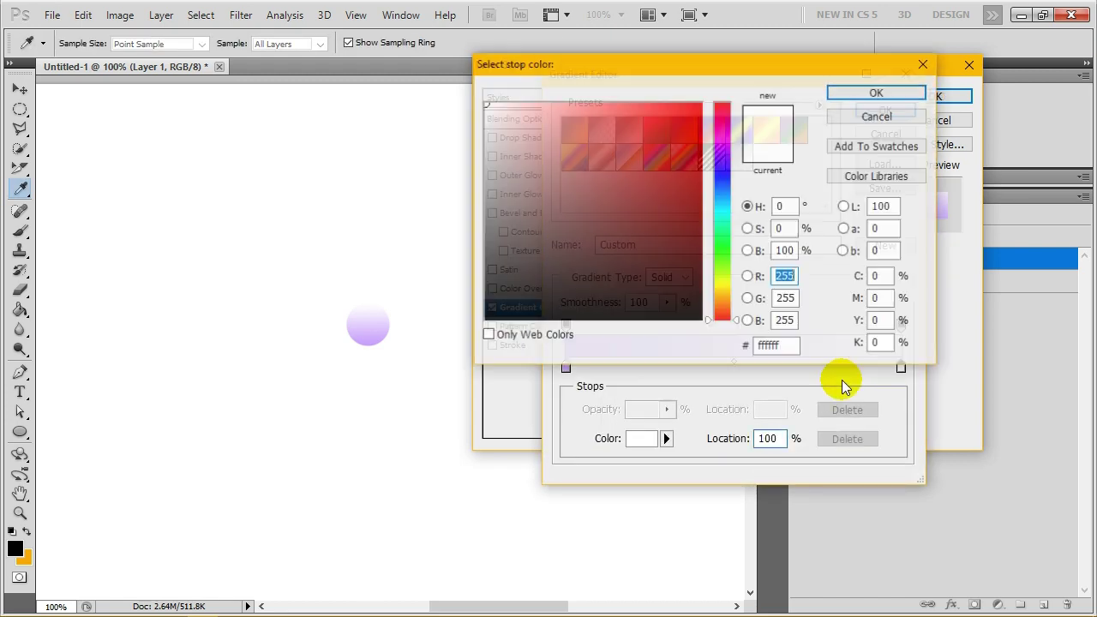
double_click(787, 345)
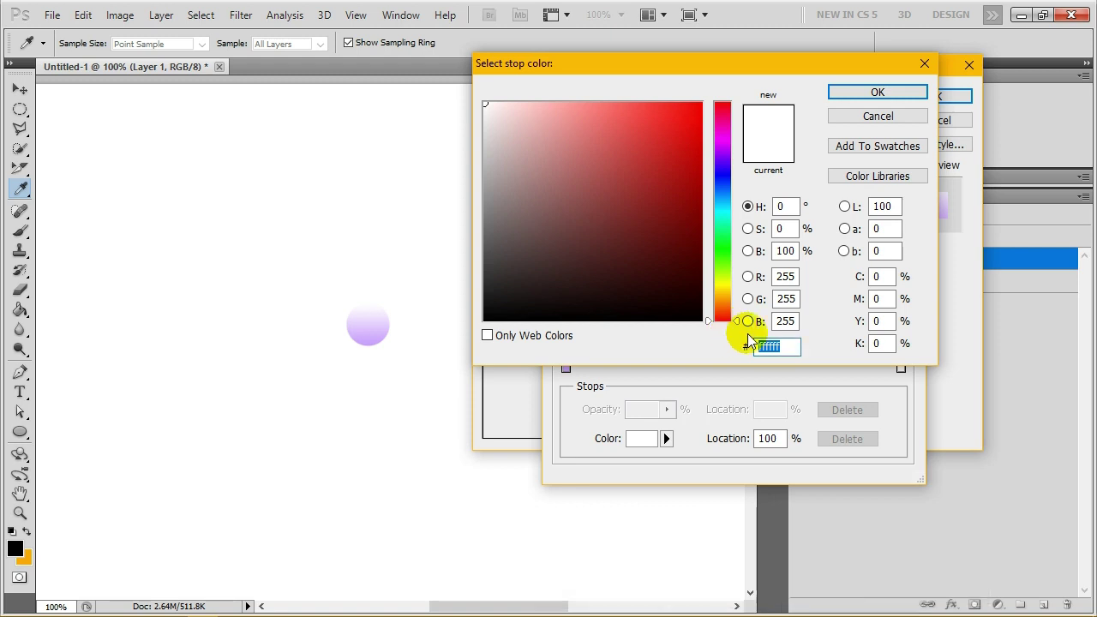
left_click(793, 349)
left_click_drag(793, 350, 725, 358)
type("65289e")
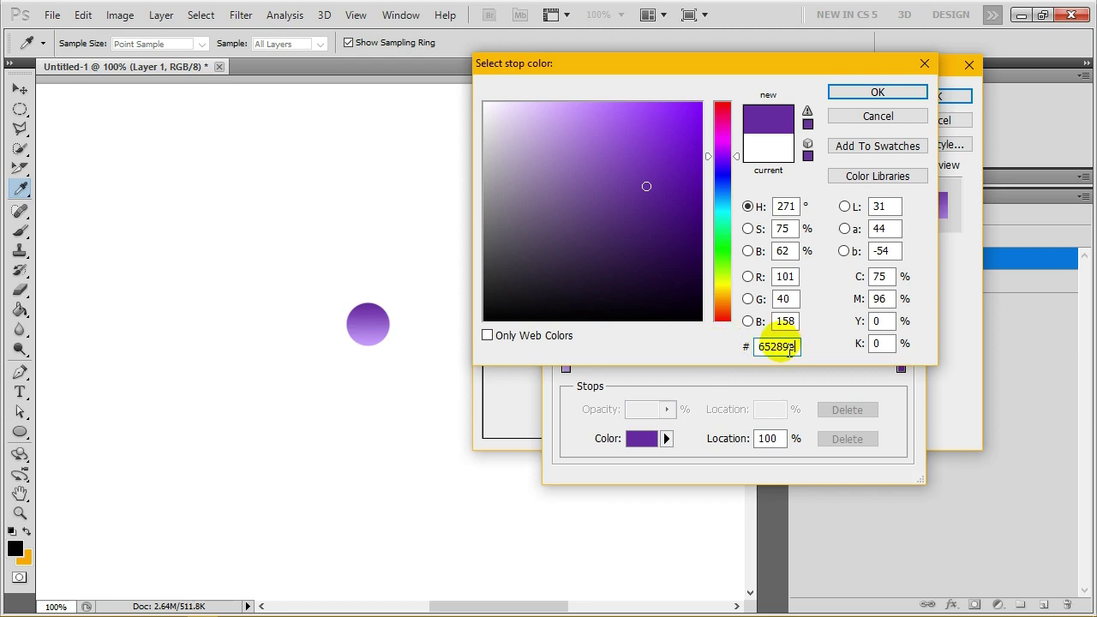
left_click(865, 92)
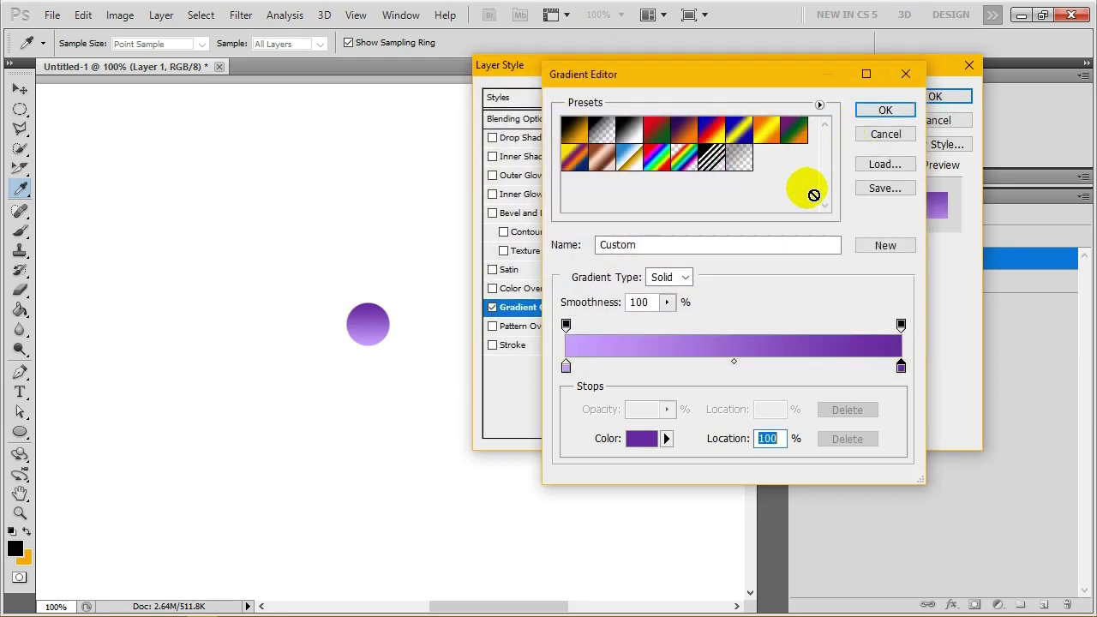
left_click(884, 110)
left_click_drag(776, 66, 715, 65)
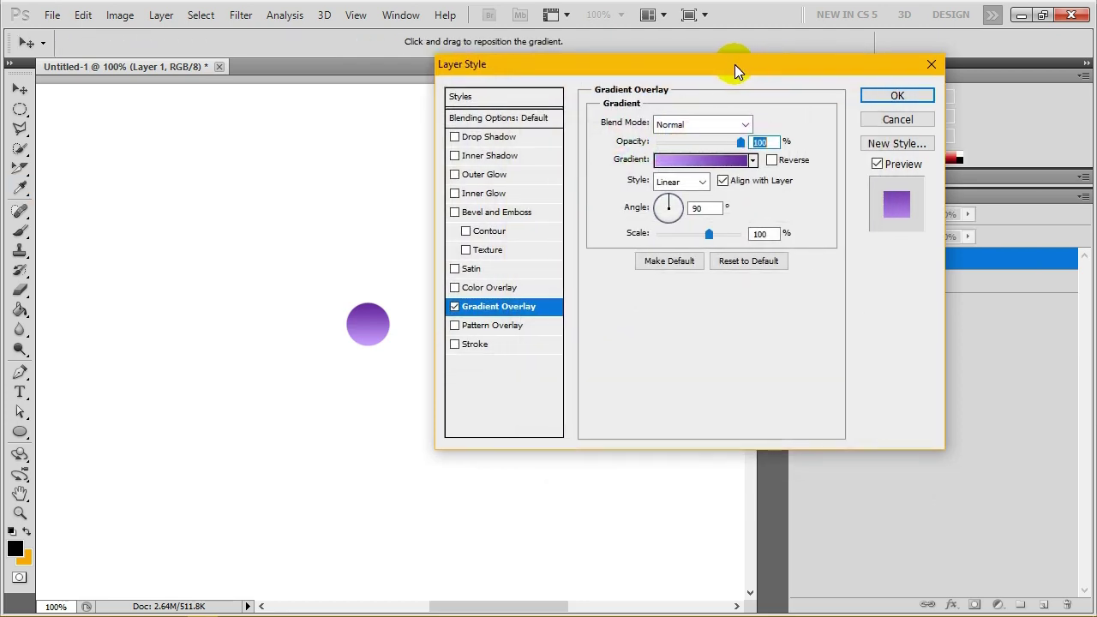
Make the overlay a Radial gradient at 150% scale, reposition its highlight on the ball, and apply.
left_click(678, 180)
left_click(655, 212)
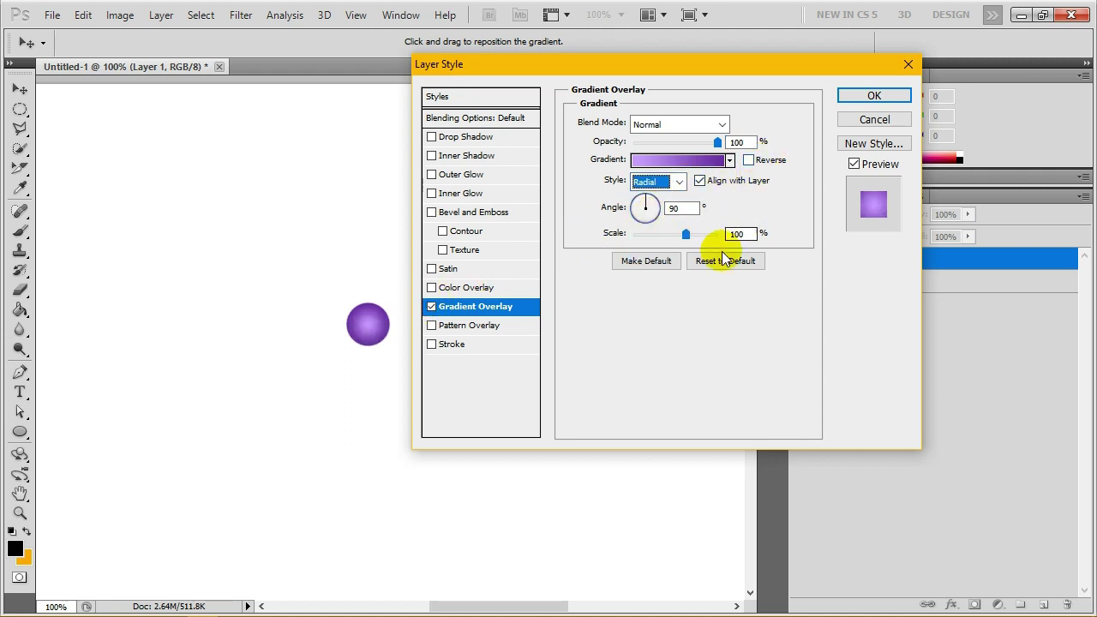
left_click_drag(687, 235, 717, 235)
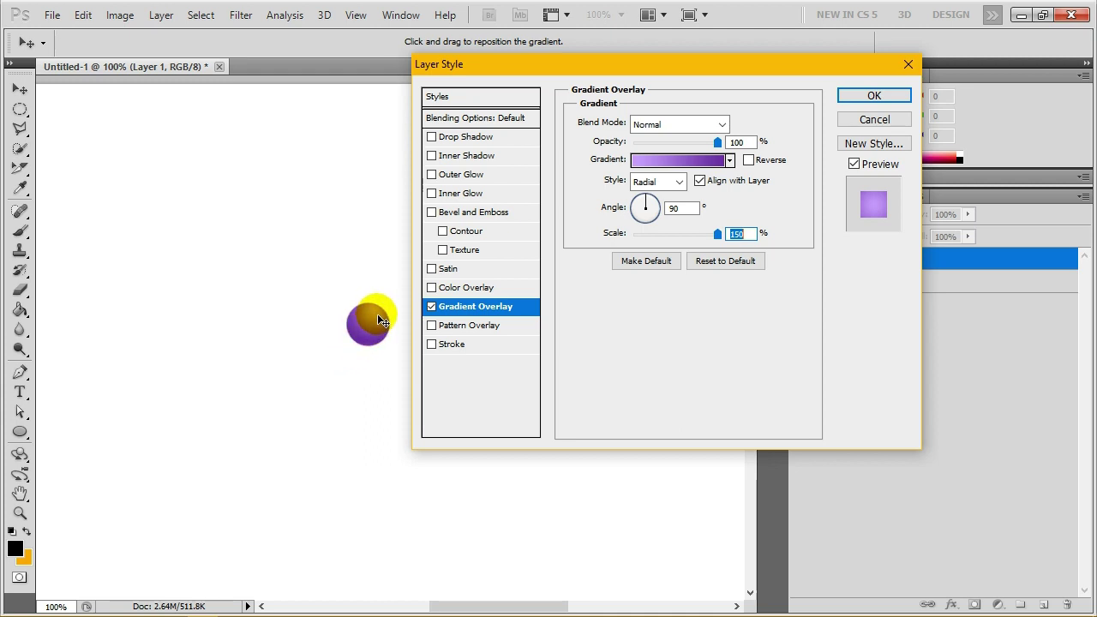
left_click_drag(376, 316, 378, 321)
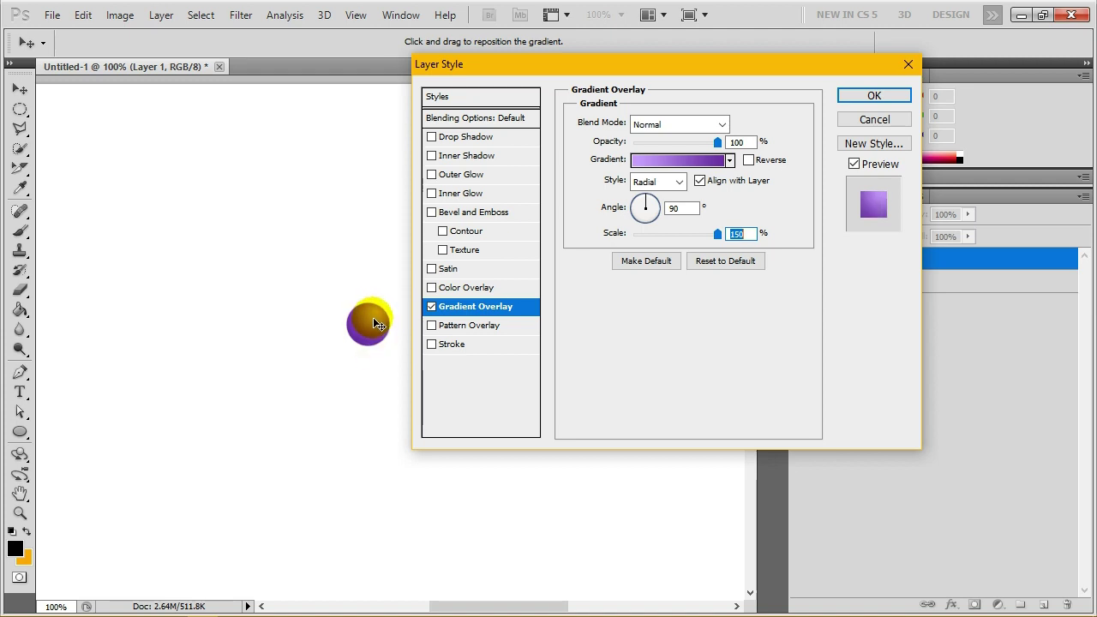
mouse_move(372, 316)
left_mouse_down()
mouse_move(369, 348)
mouse_move(382, 316)
left_mouse_up()
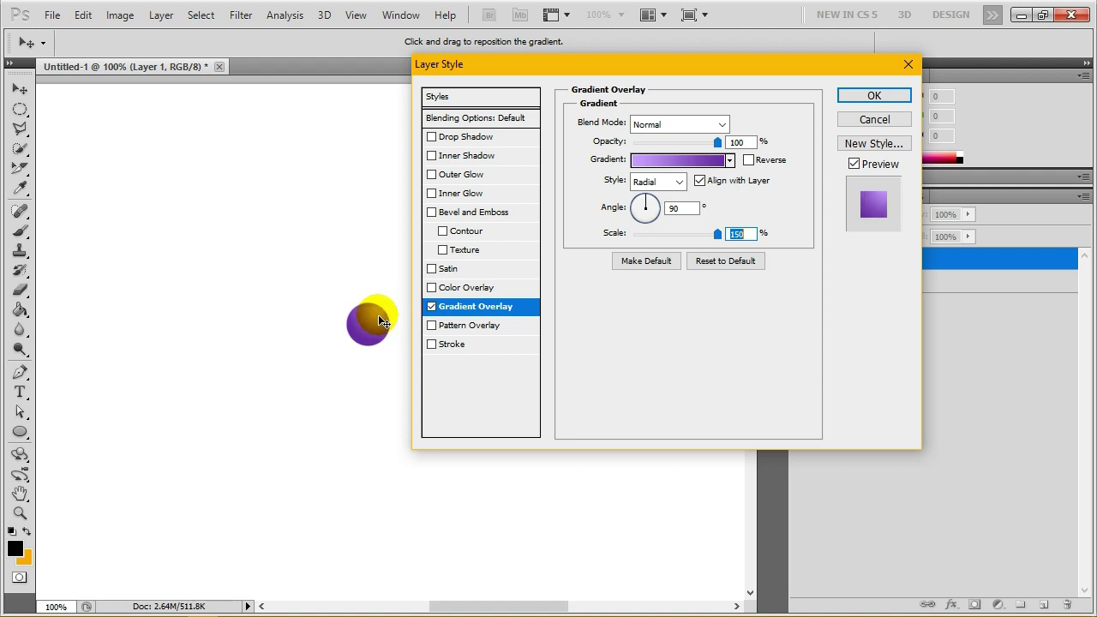
mouse_move(378, 314)
left_mouse_down()
mouse_move(362, 350)
mouse_move(394, 344)
mouse_move(374, 326)
left_mouse_up()
left_click(875, 95)
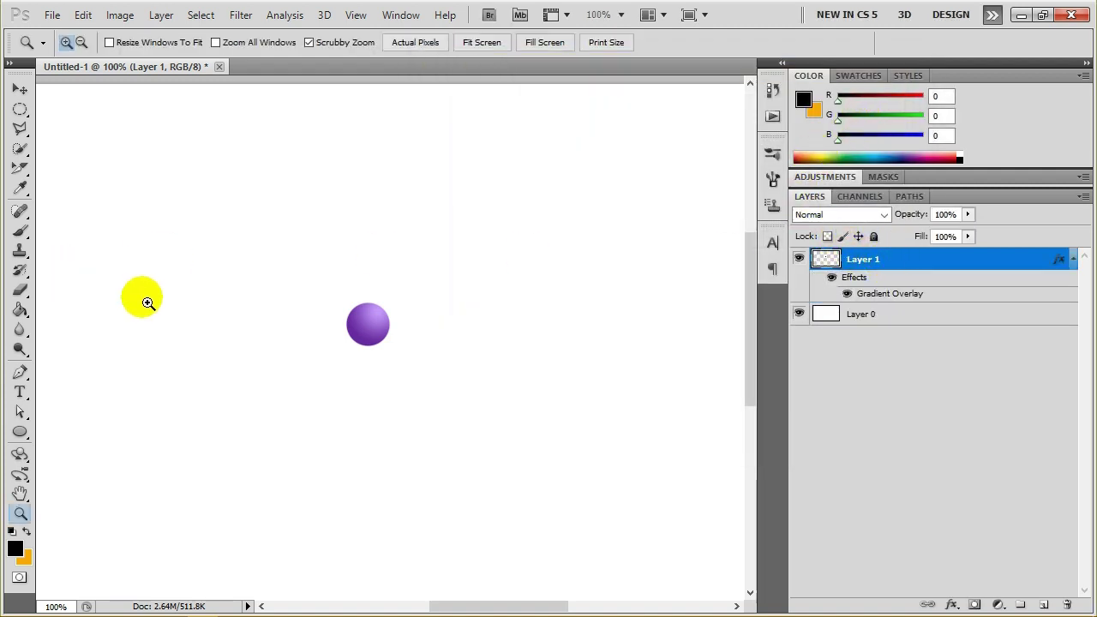
Switch to the Mixer Brush Tool and set its brush spacing to 1%.
left_click(22, 240)
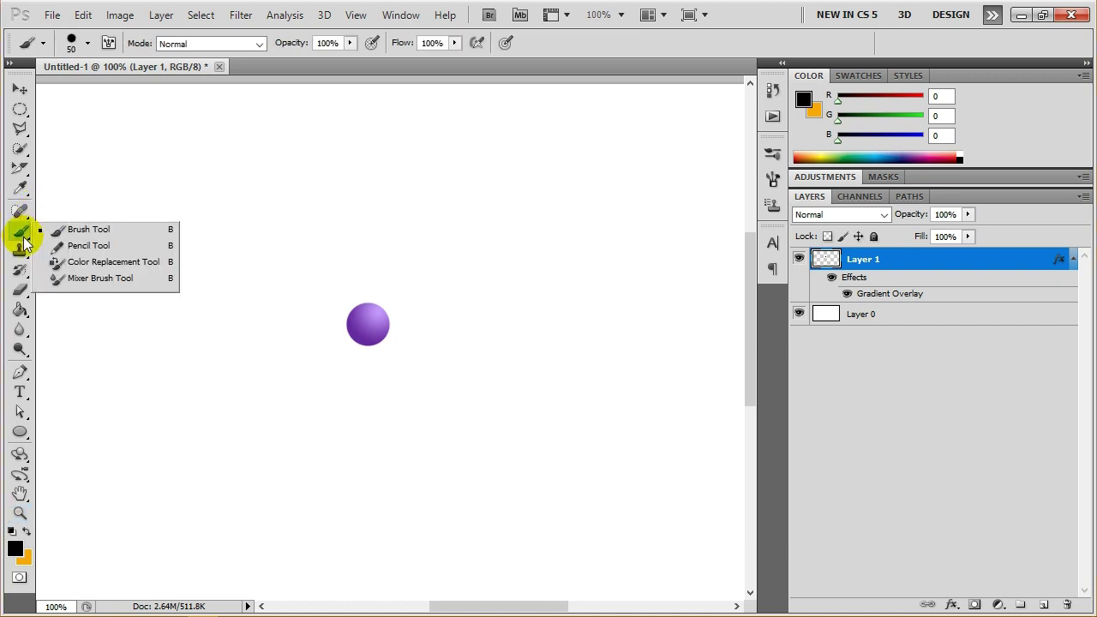
left_click(85, 280)
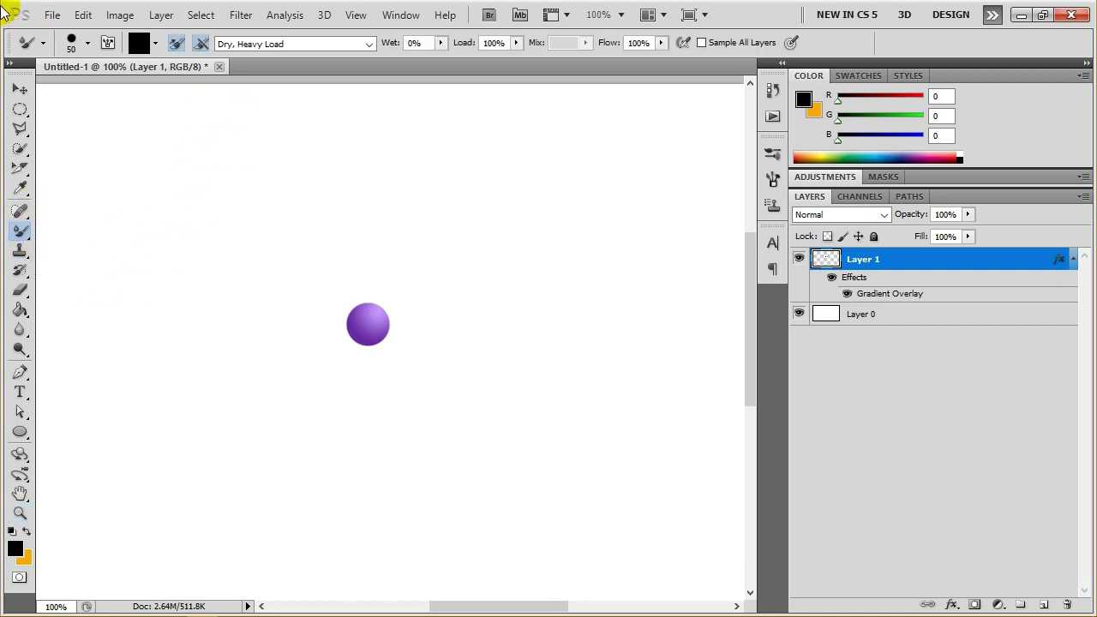
left_click(88, 44)
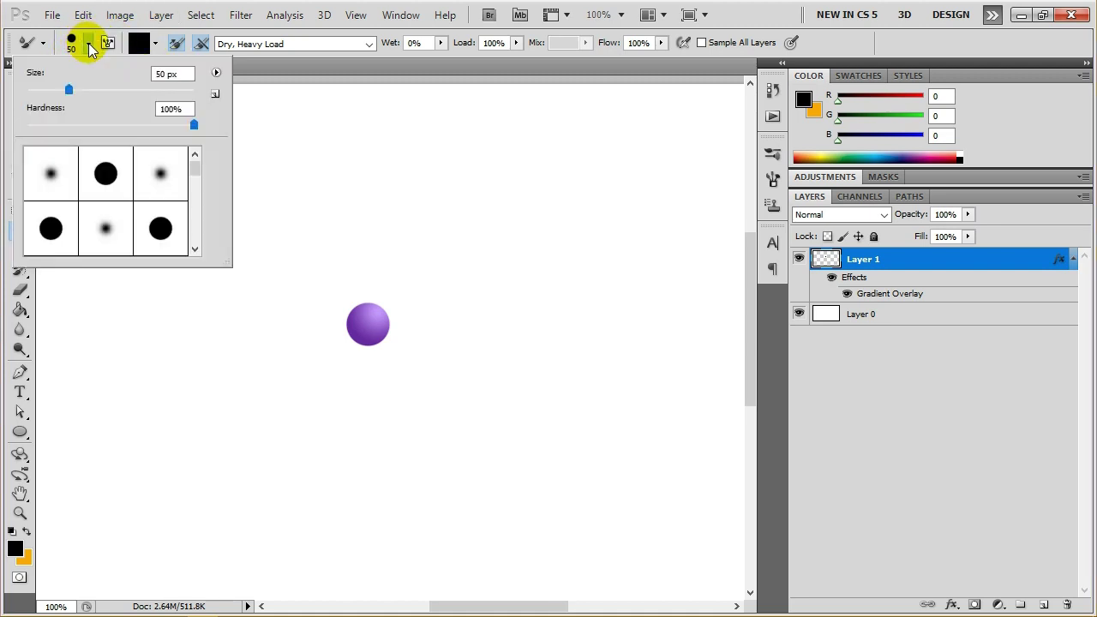
left_click(108, 43)
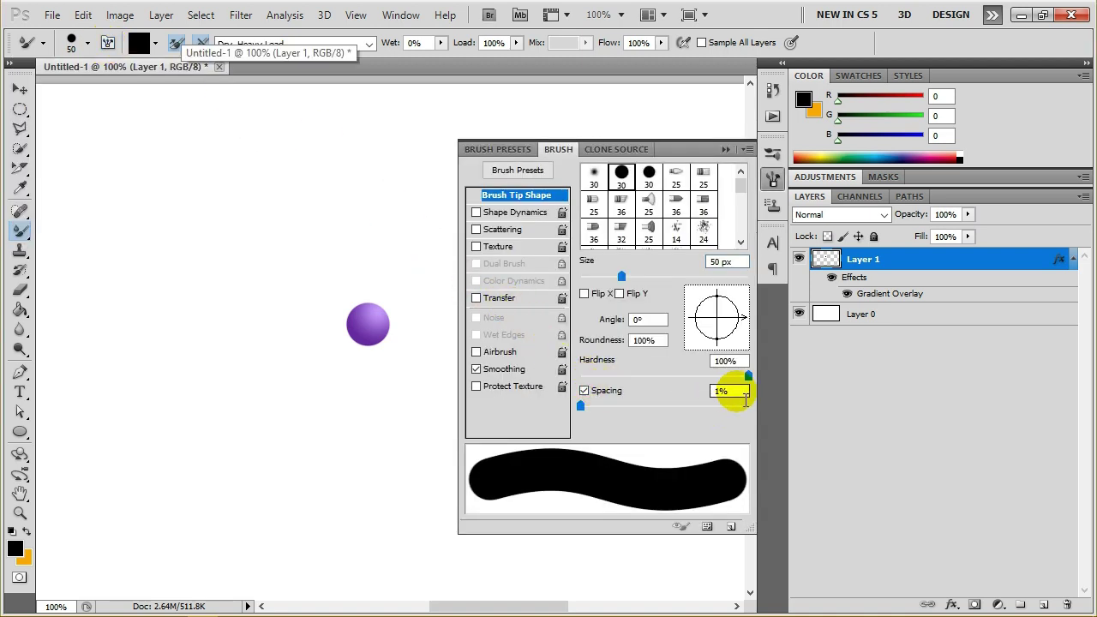
left_click(587, 407)
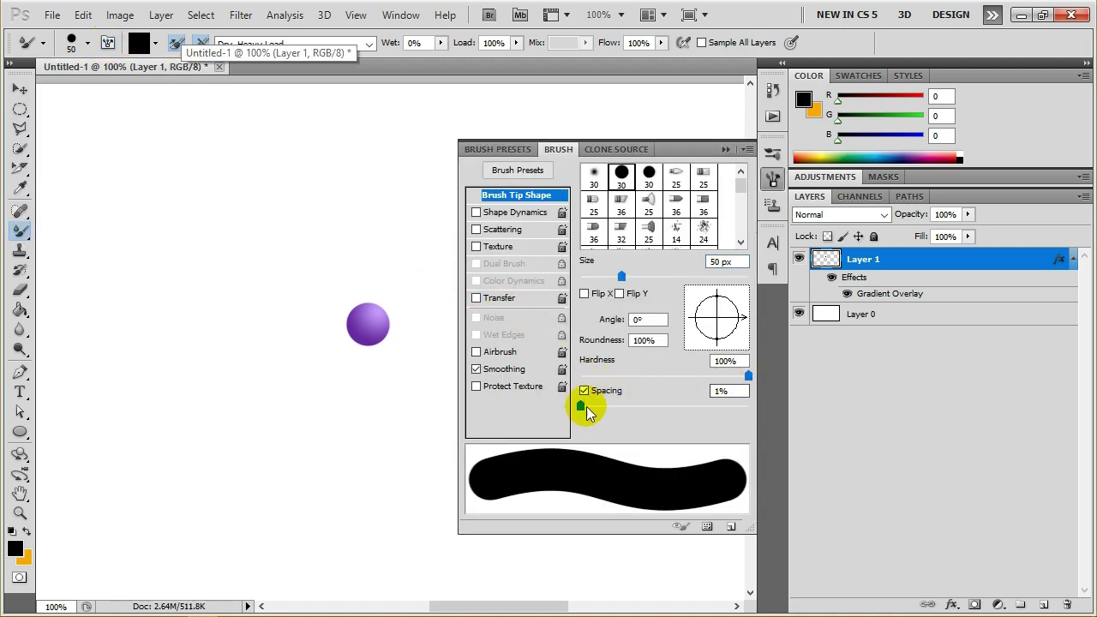
left_click(723, 390)
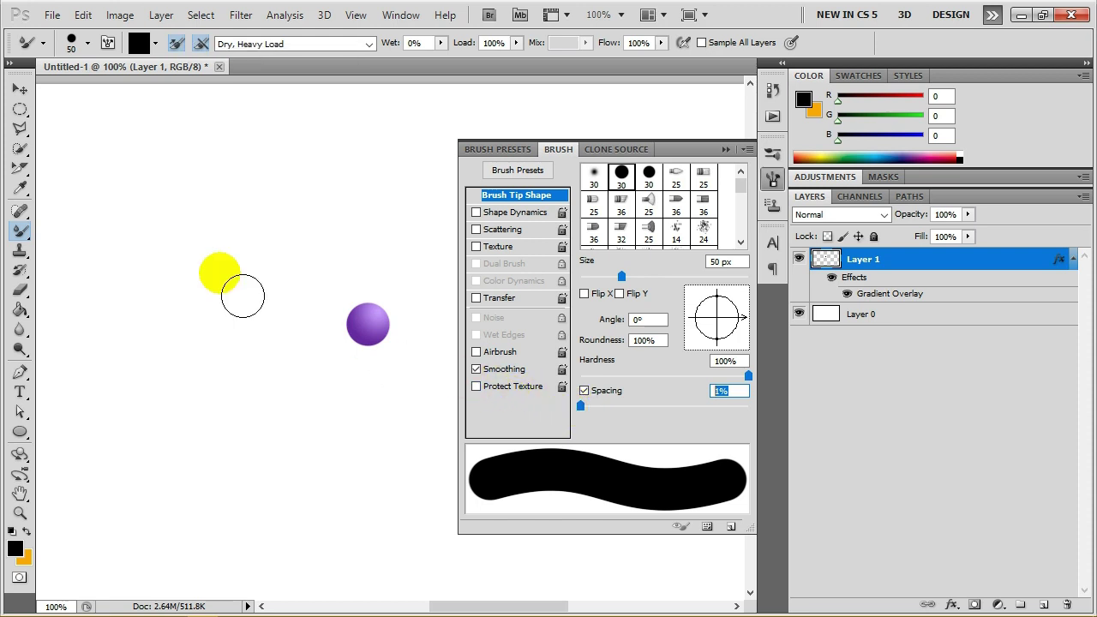
left_click(586, 408)
mouse_move(585, 408)
left_mouse_down()
mouse_move(710, 392)
mouse_move(505, 411)
left_mouse_up()
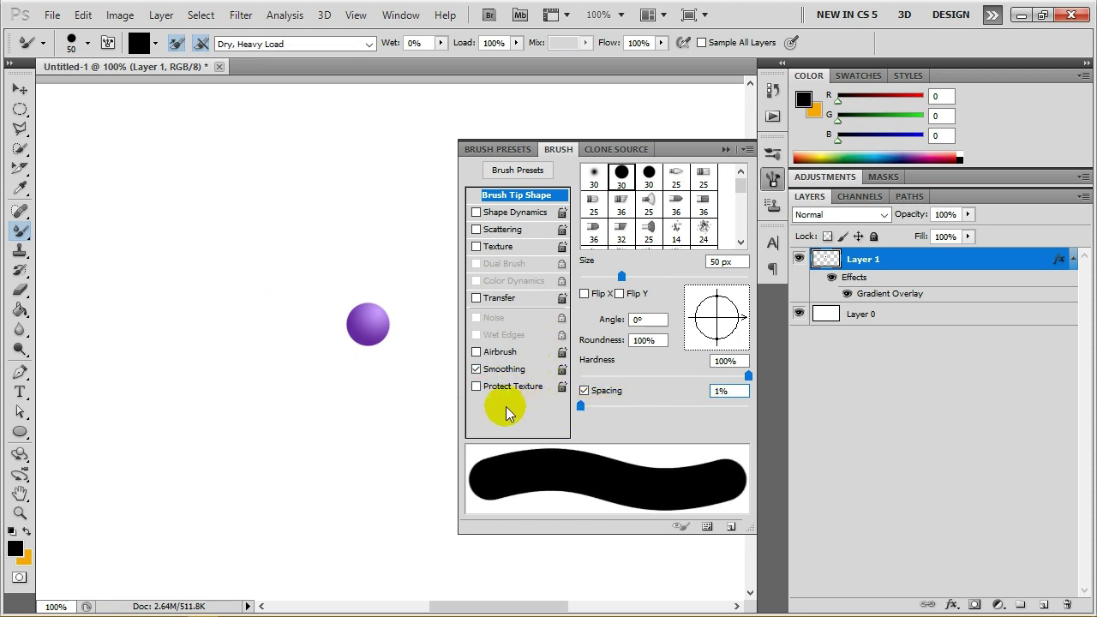
left_click(725, 149)
Choose the hard round 50 px brush tip for the Mixer Brush.
left_click(86, 43)
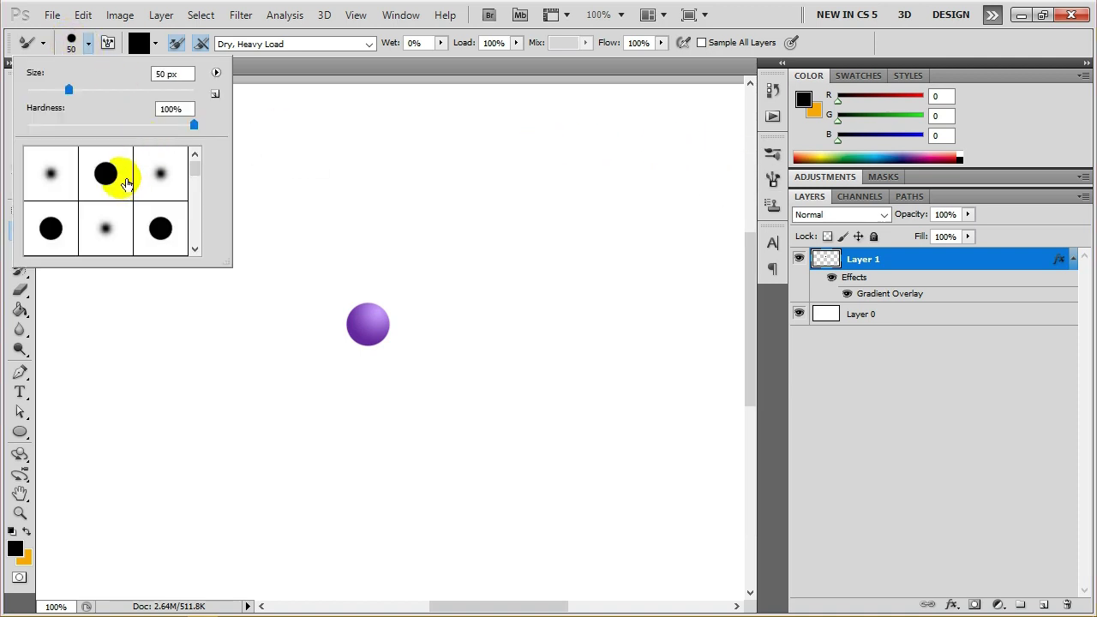
double_click(105, 175)
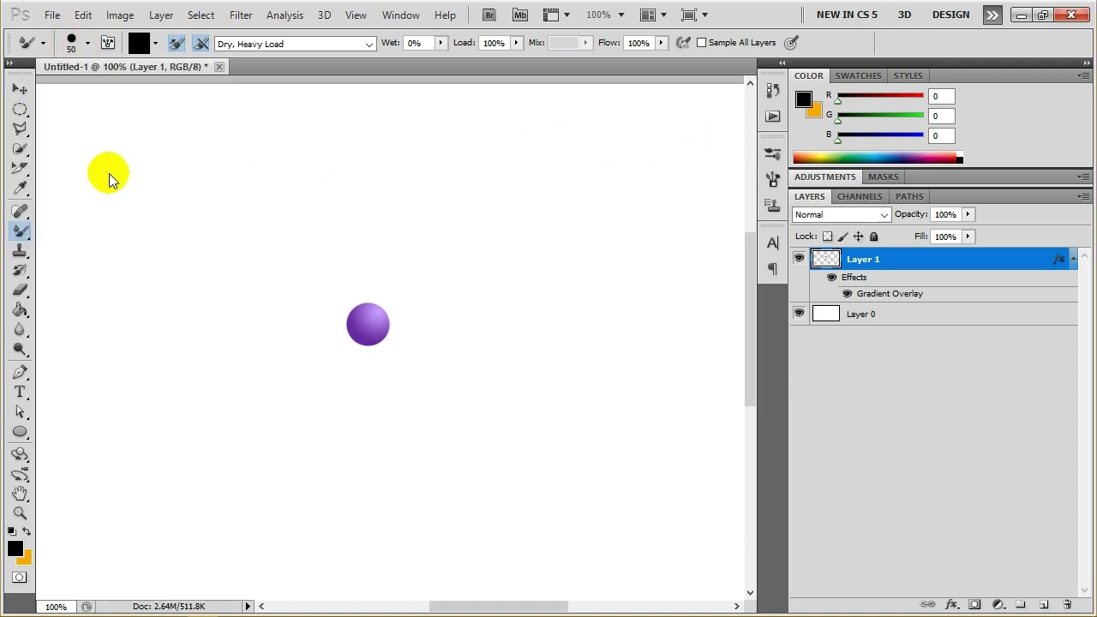
left_click(108, 43)
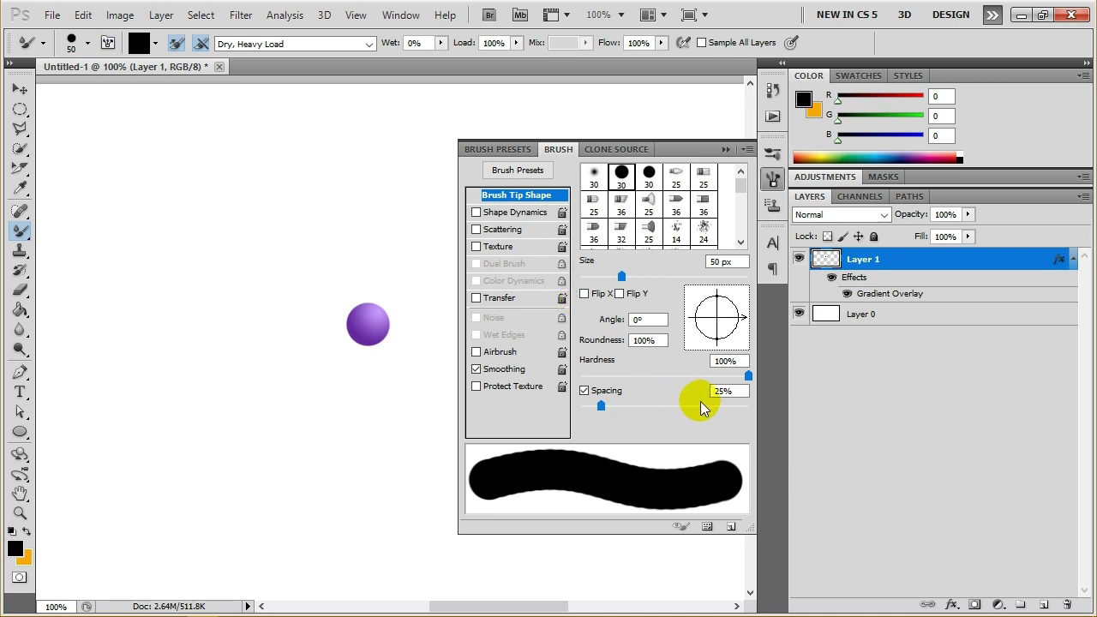
left_click(724, 149)
Enter a brush size of 50 px and bring spacing back down to 1%.
left_click(70, 42)
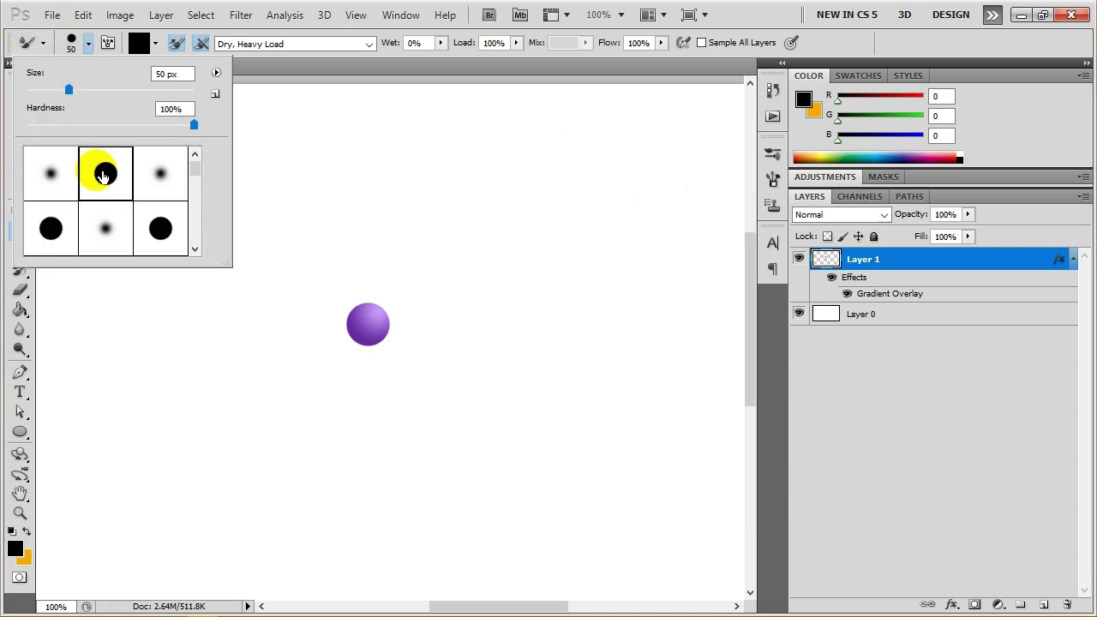
left_click(168, 75)
key("BackSpace")
type("50")
key("Return")
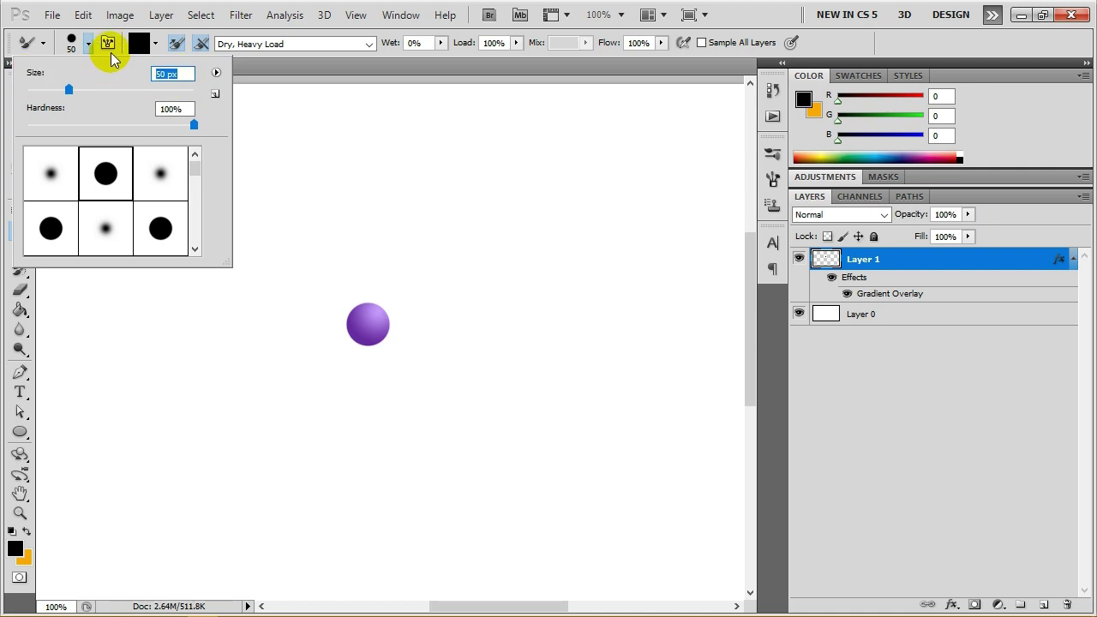
left_click(180, 98)
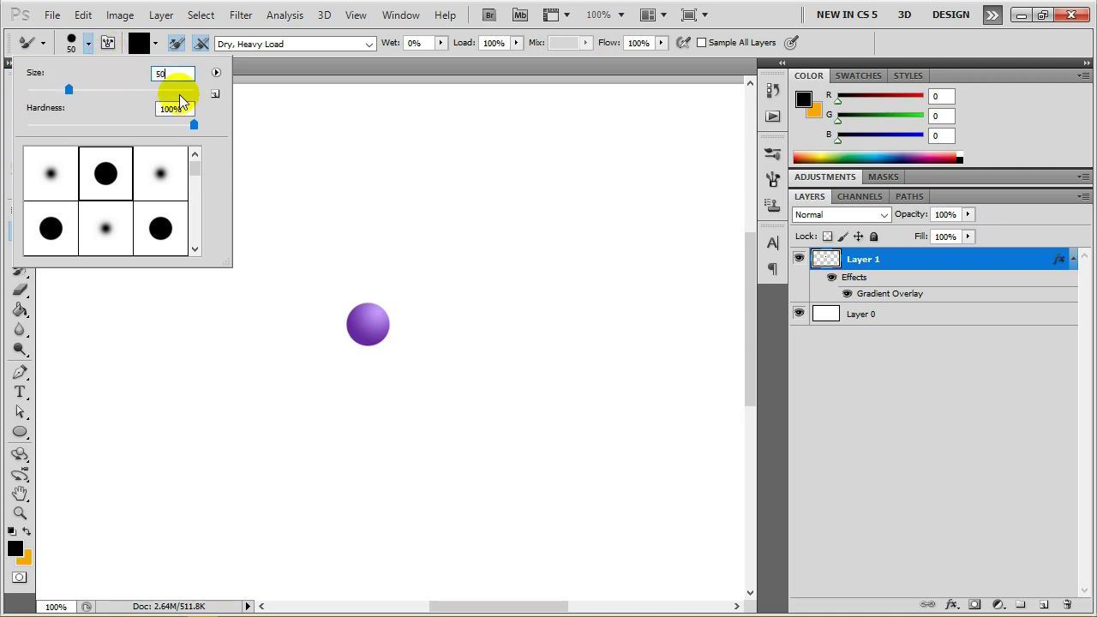
left_click(107, 44)
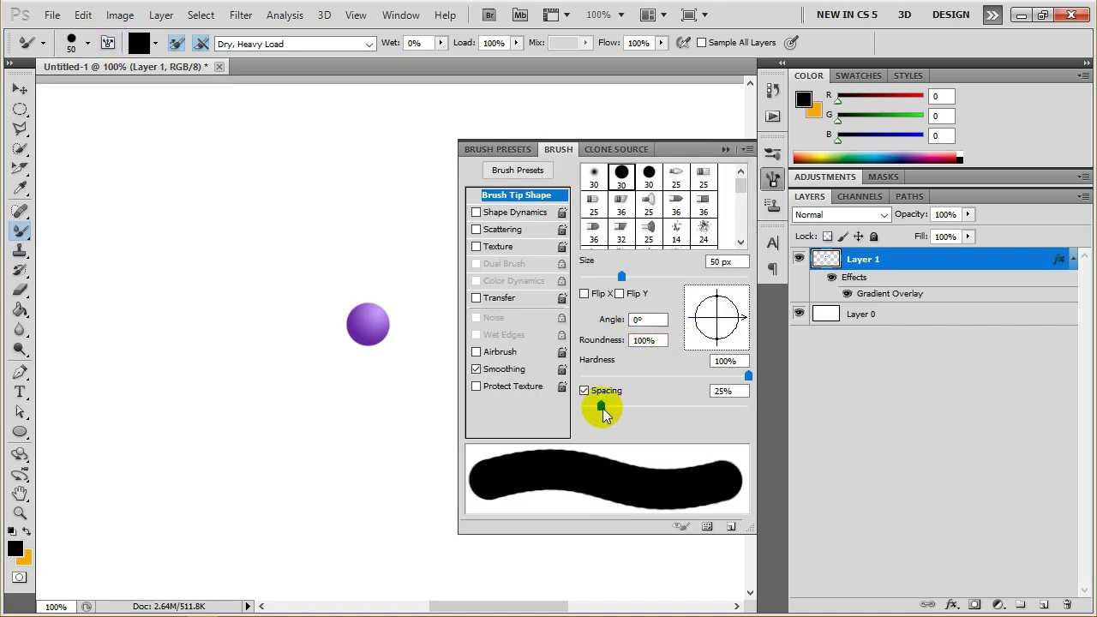
left_click_drag(603, 413, 538, 412)
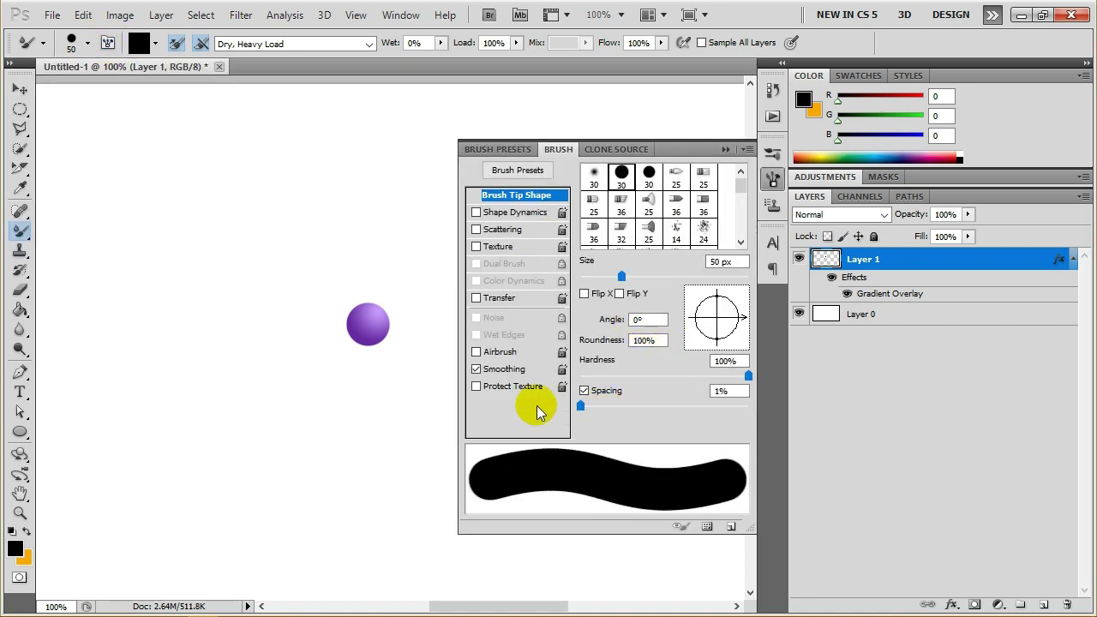
left_click(722, 150)
Choose the Dry, Heavy Load mixer preset and review its wet, load and flow values.
left_click(280, 44)
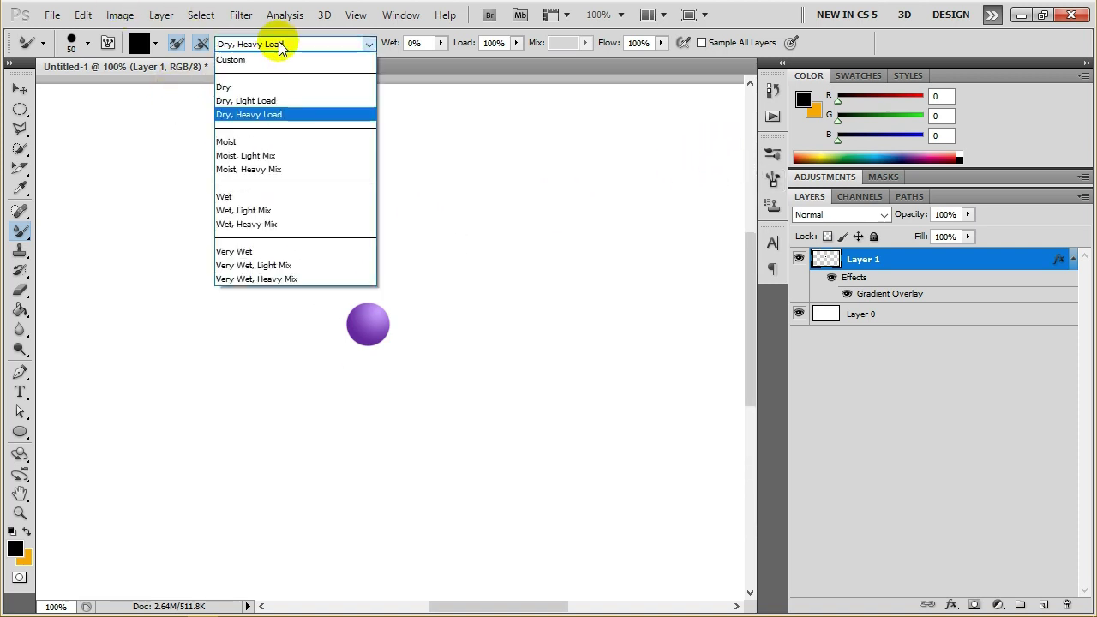
left_click(279, 115)
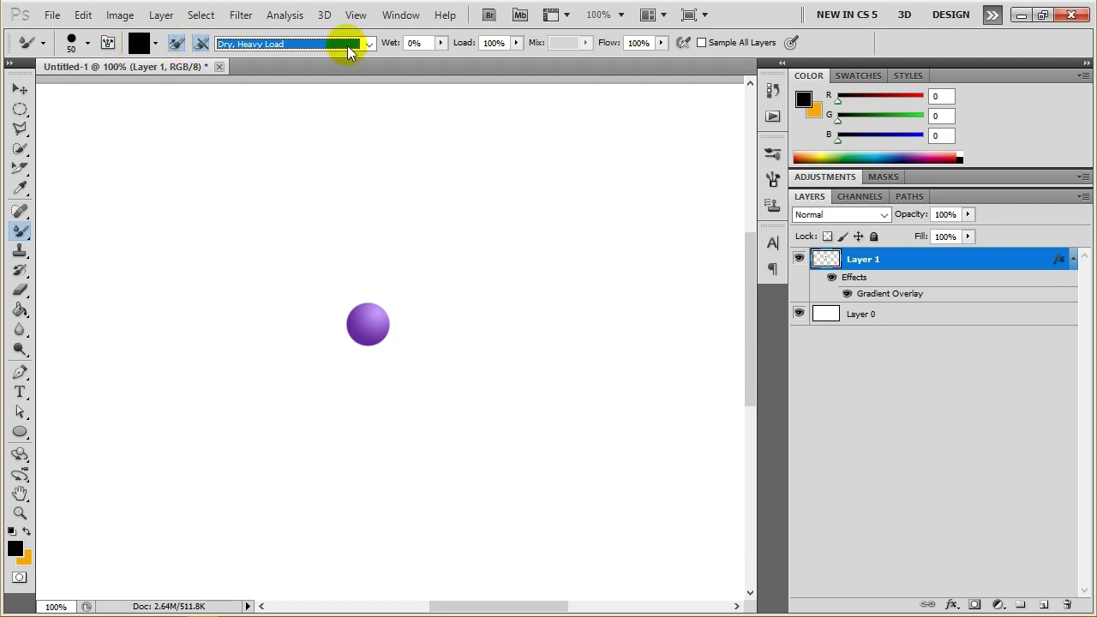
left_click(413, 43)
left_click(488, 43)
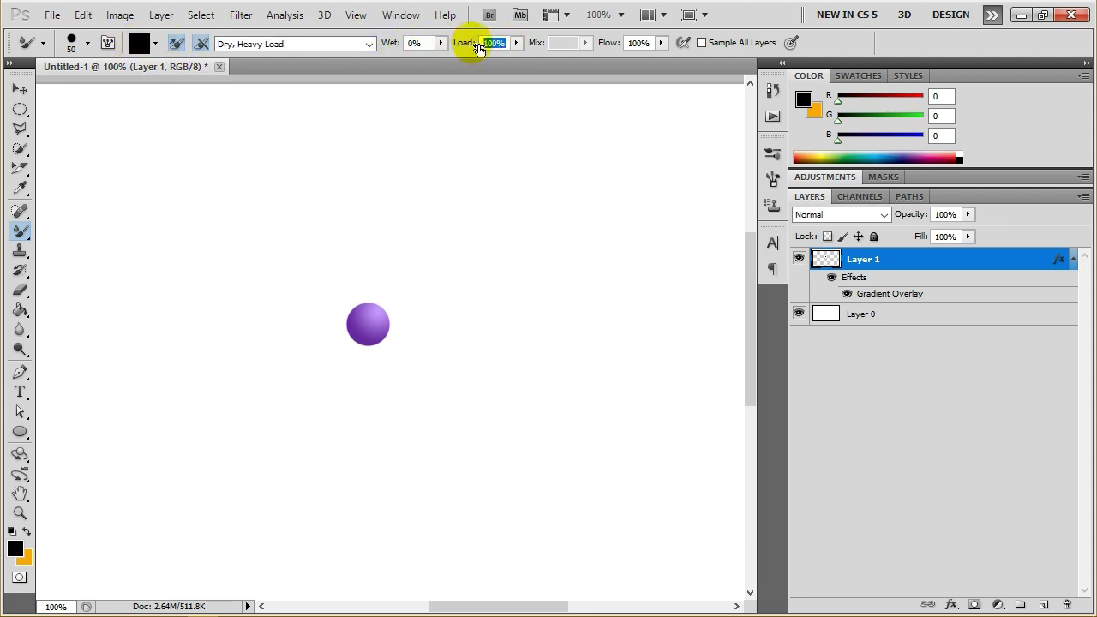
left_click(651, 43)
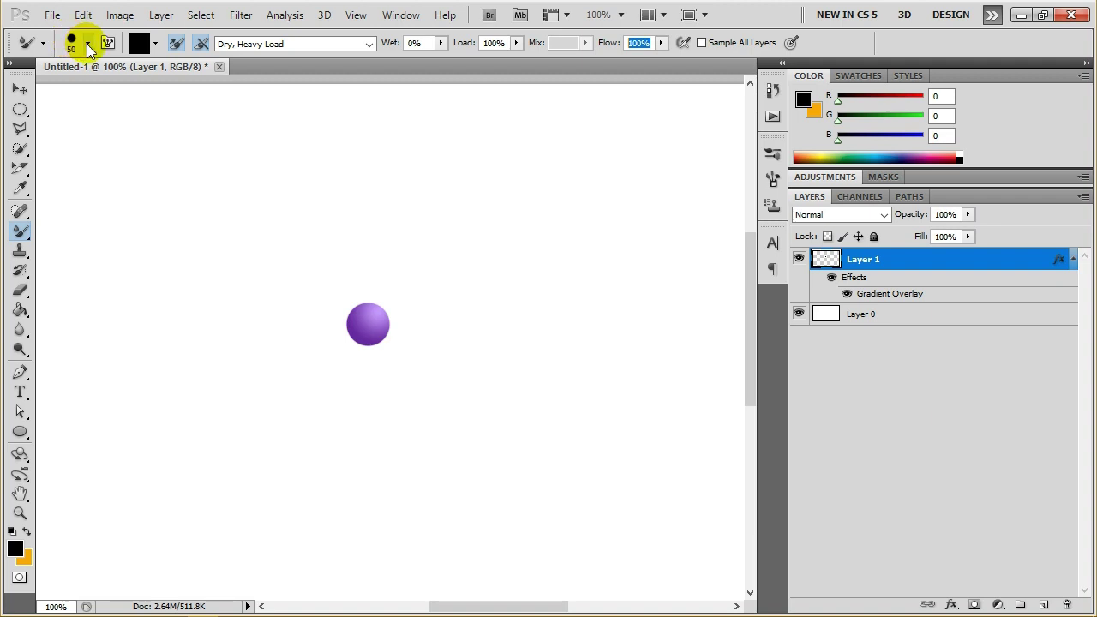
Paint several test strokes across the purple ball, undoing each one.
left_click_drag(364, 321, 388, 349)
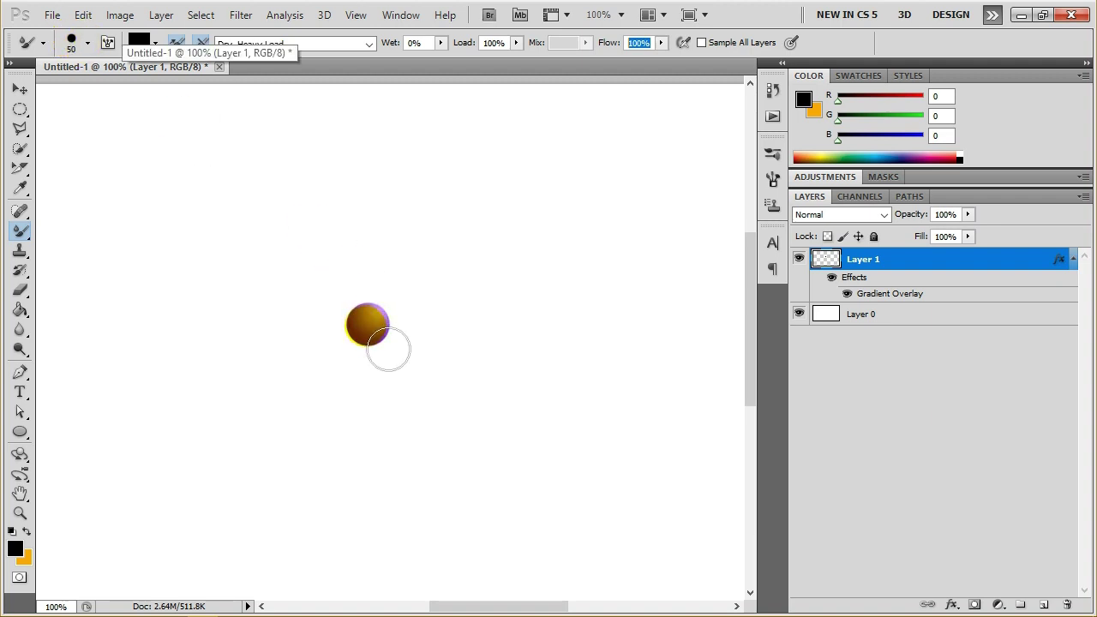
key("ctrl+z")
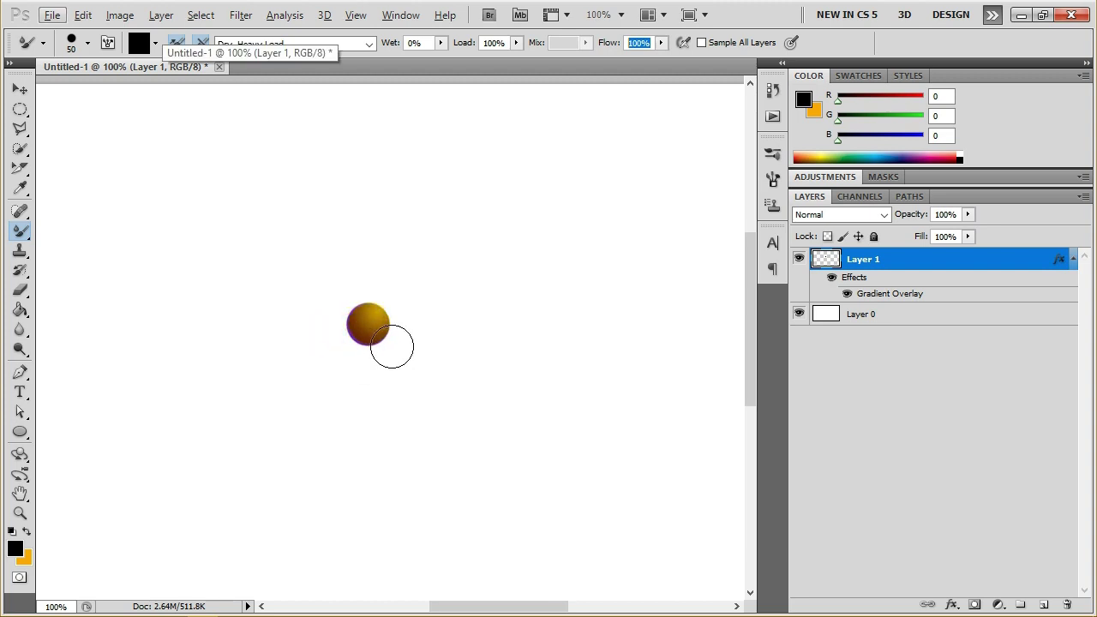
left_click(109, 44)
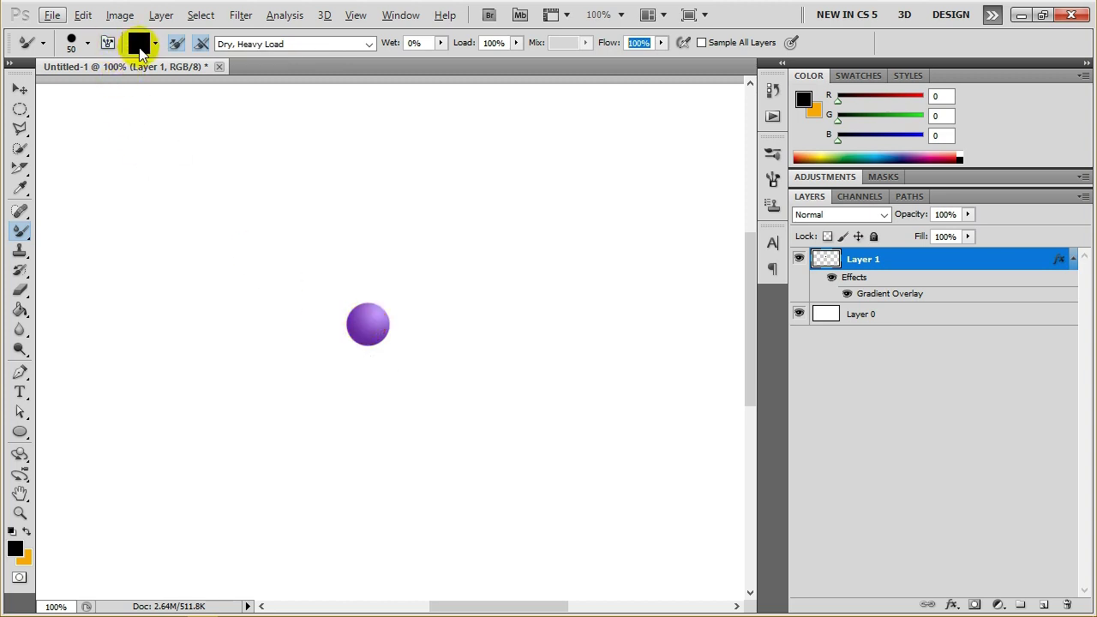
left_click_drag(364, 324, 388, 352)
key("ctrl+z")
left_click(322, 315)
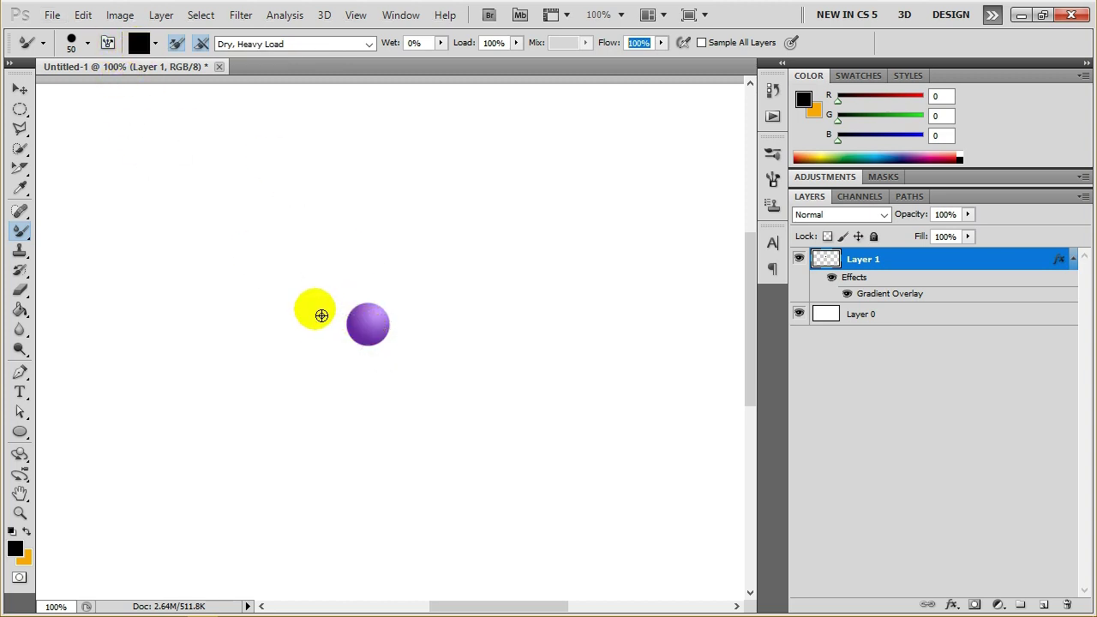
left_click_drag(327, 317, 380, 343)
key("ctrl+z")
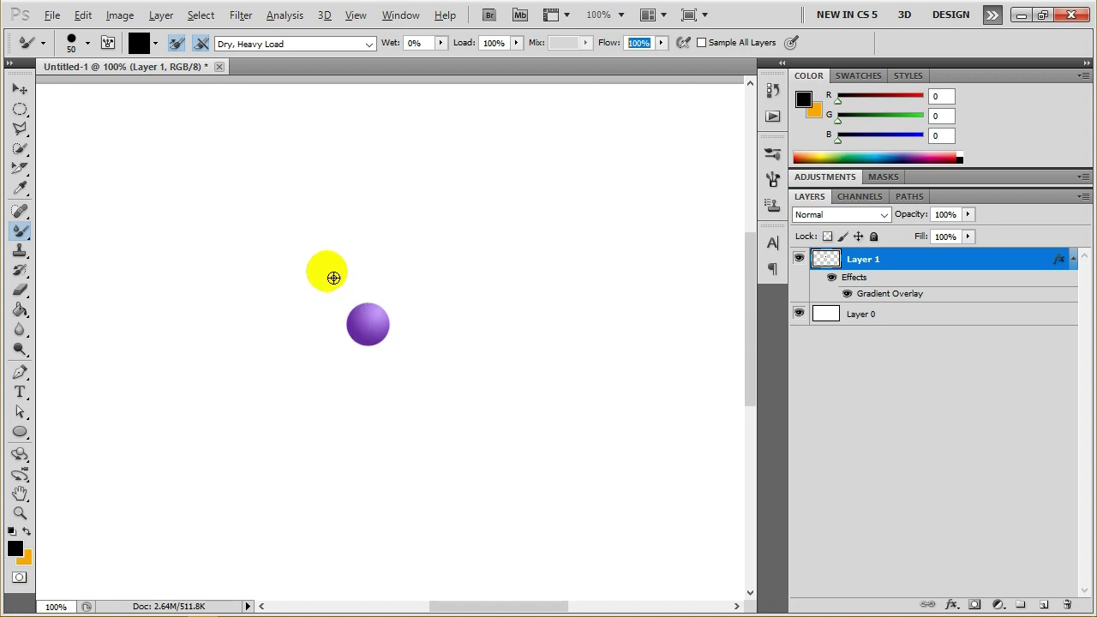
left_click_drag(318, 294, 388, 347)
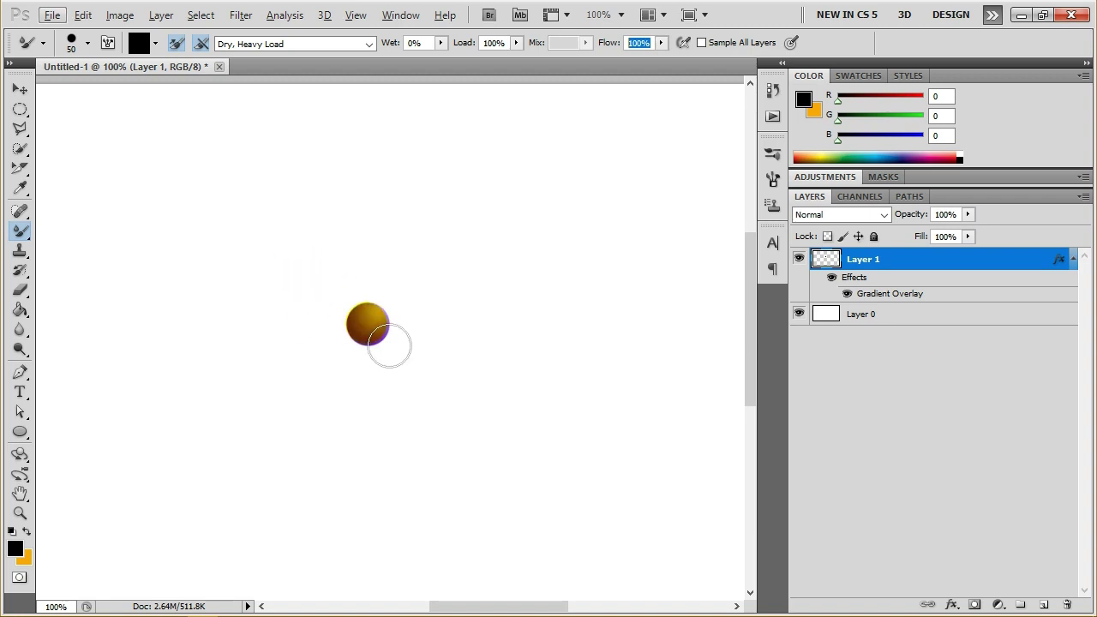
key("ctrl+z")
left_click(366, 333)
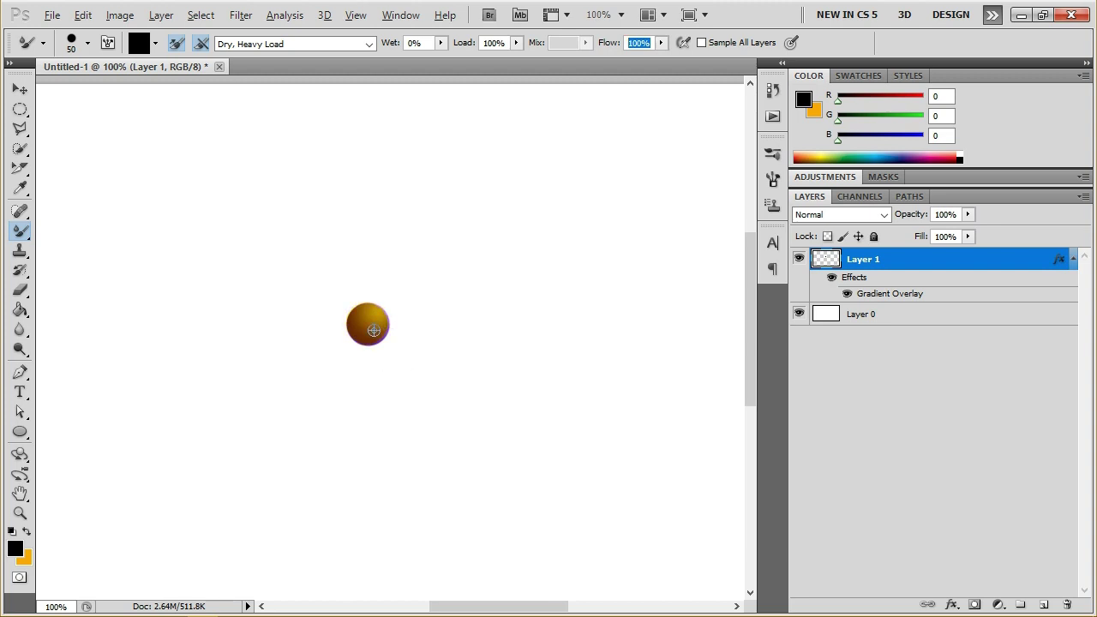
key("ctrl+z")
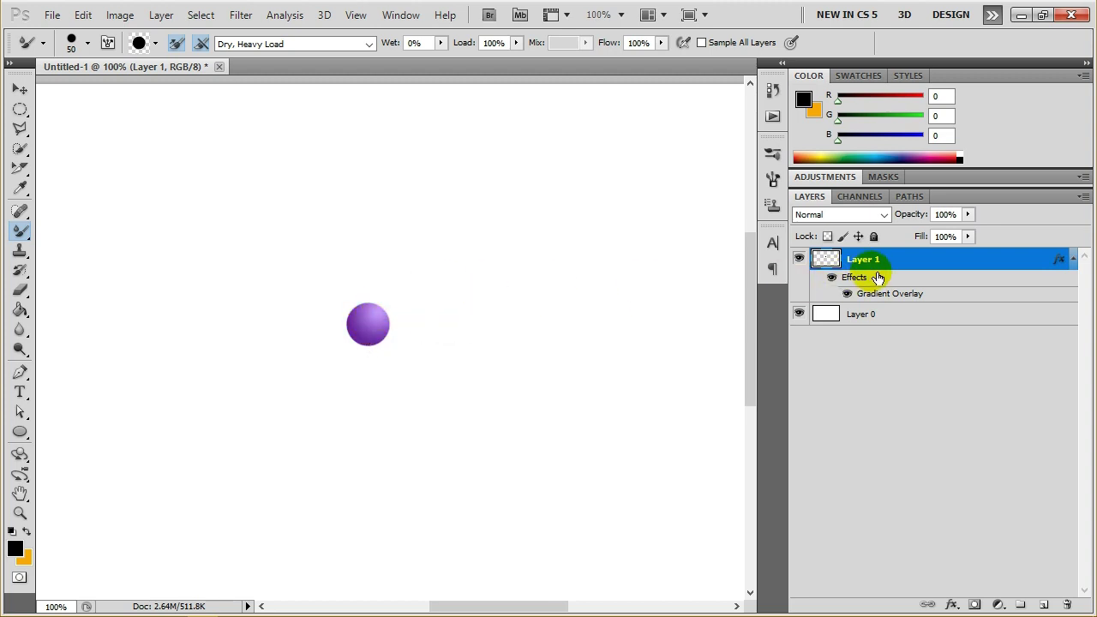
Undo the last stroke, convert Layer 1 to a Smart Object, then rasterize it.
left_click(86, 17)
left_click(120, 23)
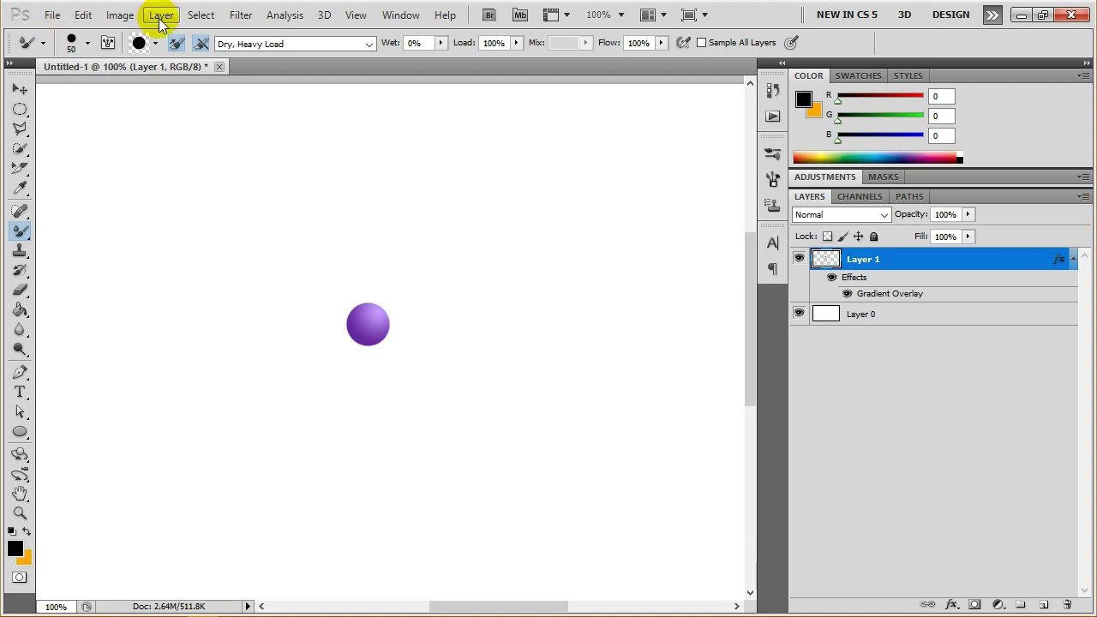
left_click(161, 15)
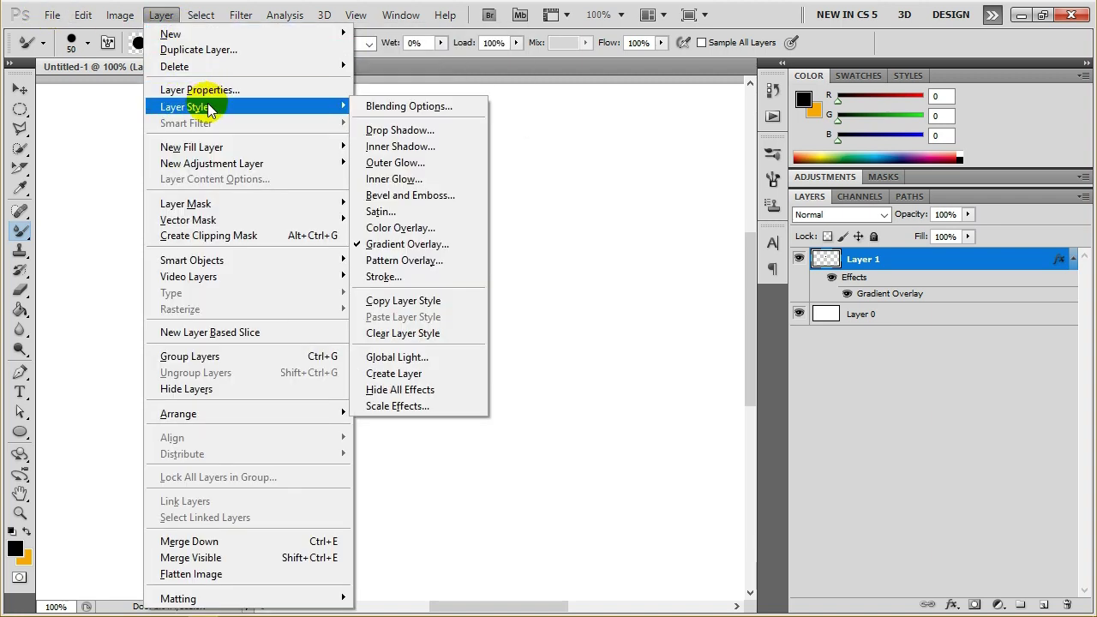
mouse_move(189, 275)
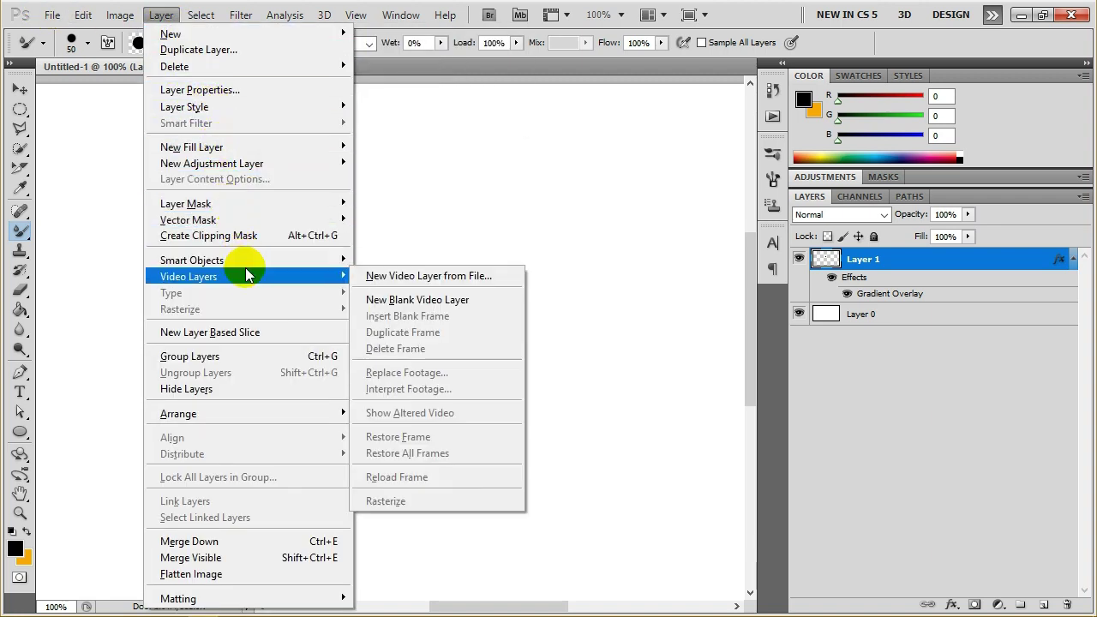
left_click(420, 260)
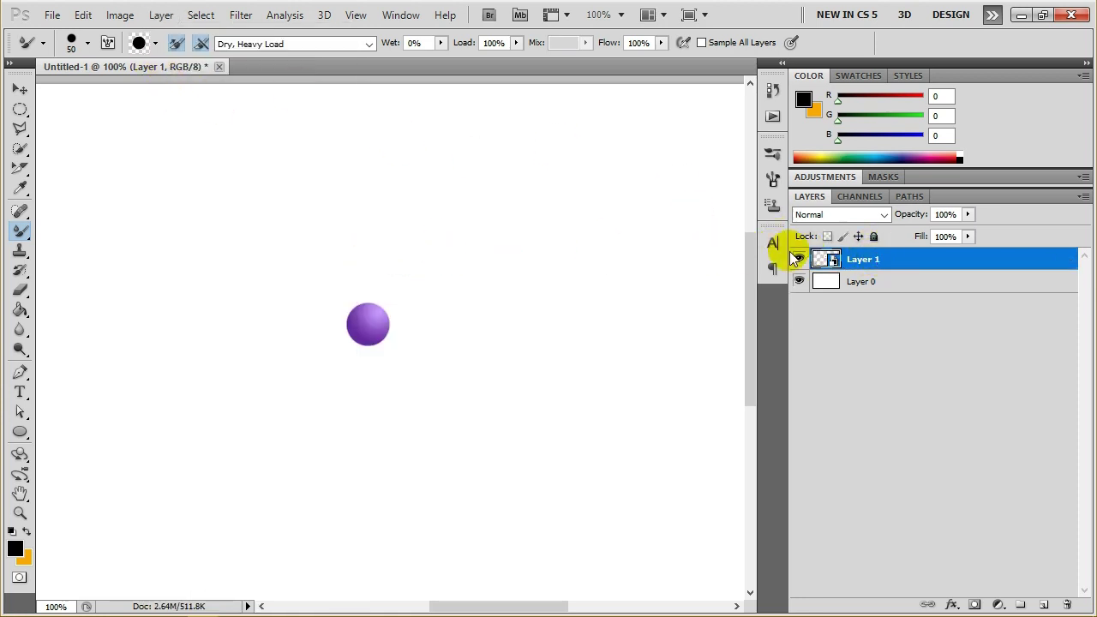
left_click(159, 15)
mouse_move(191, 148)
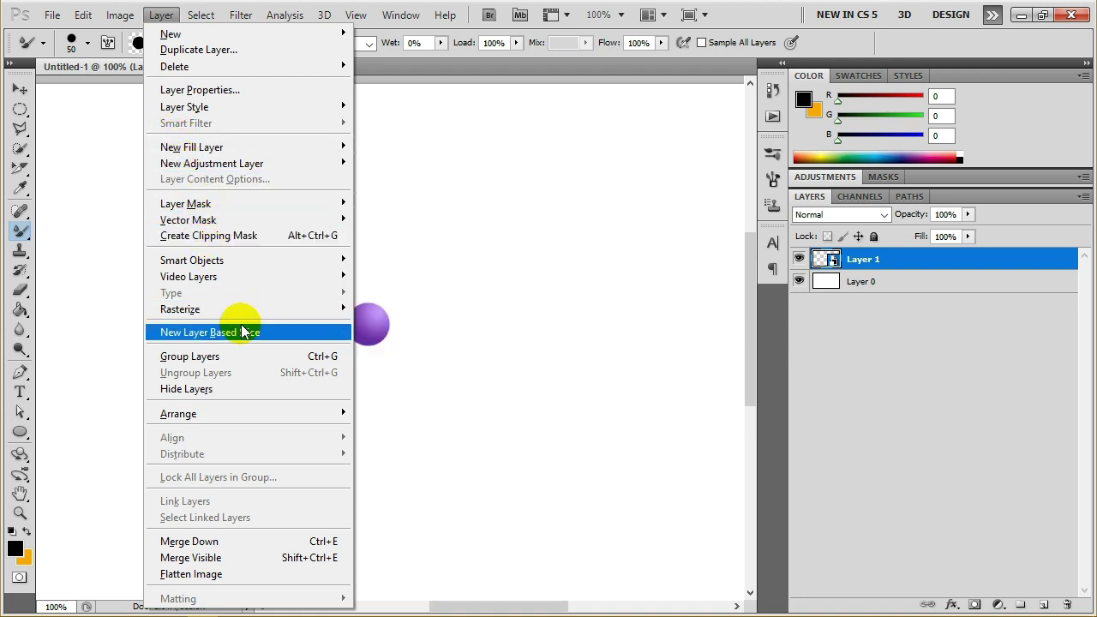
left_click(406, 374)
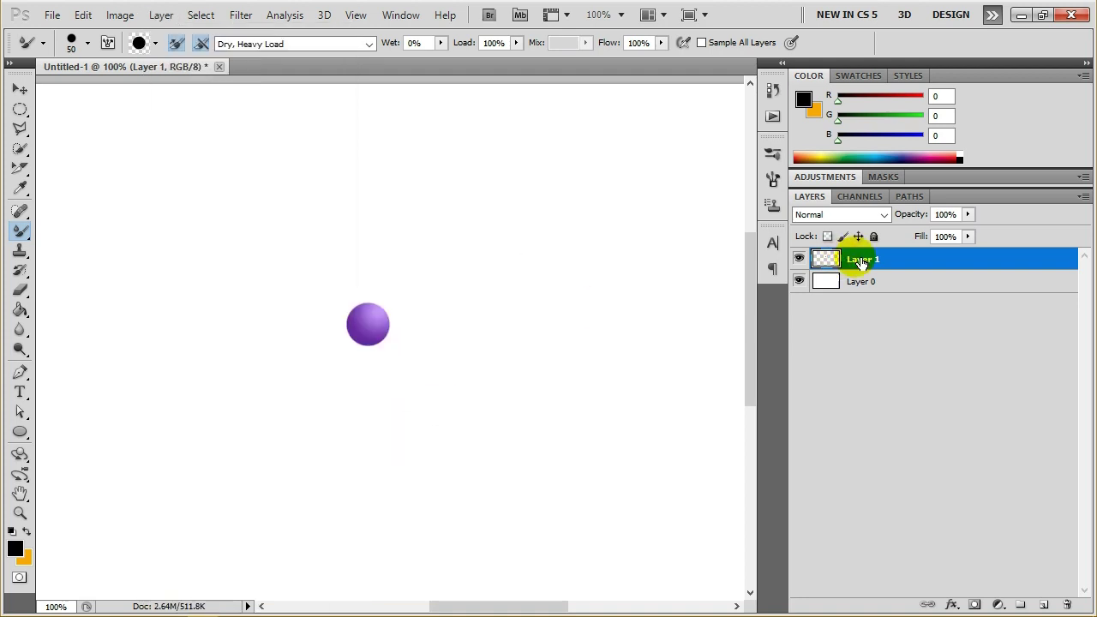
Load the Mixer Brush from the purple ball and start a new type layer on the canvas.
mouse_move(353, 273)
left_mouse_down()
mouse_move(303, 269)
mouse_move(283, 350)
mouse_move(159, 37)
mouse_move(425, 345)
mouse_move(388, 349)
left_mouse_up()
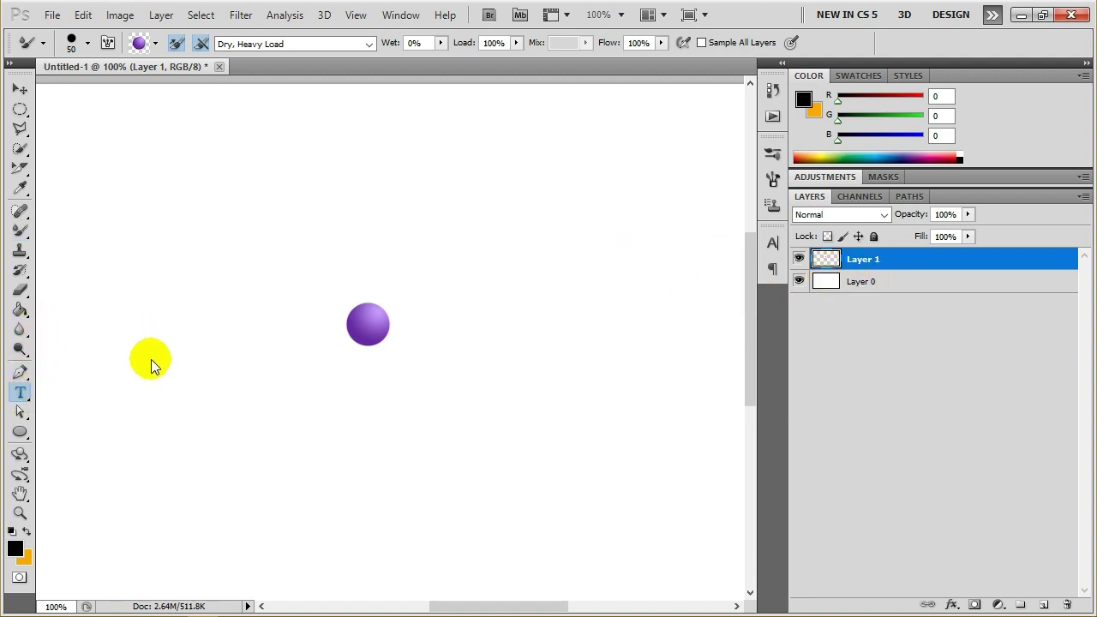
left_click(171, 335)
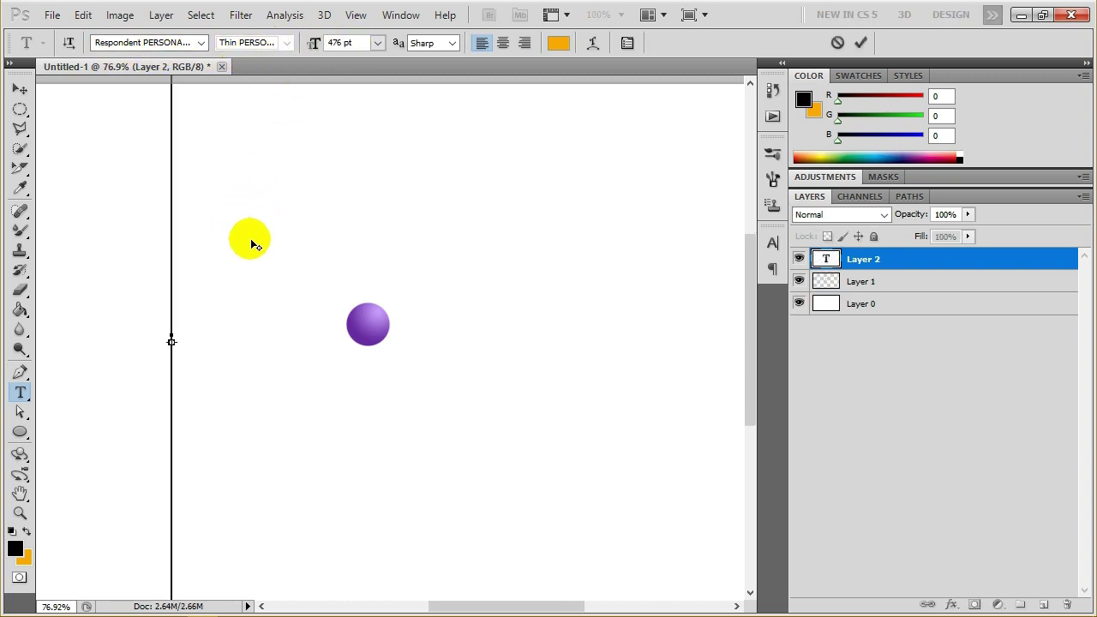
Type the word 'Mixer' in black on the canvas and commit it.
key("ctrl+minus")
left_click_drag(180, 289, 122, 306)
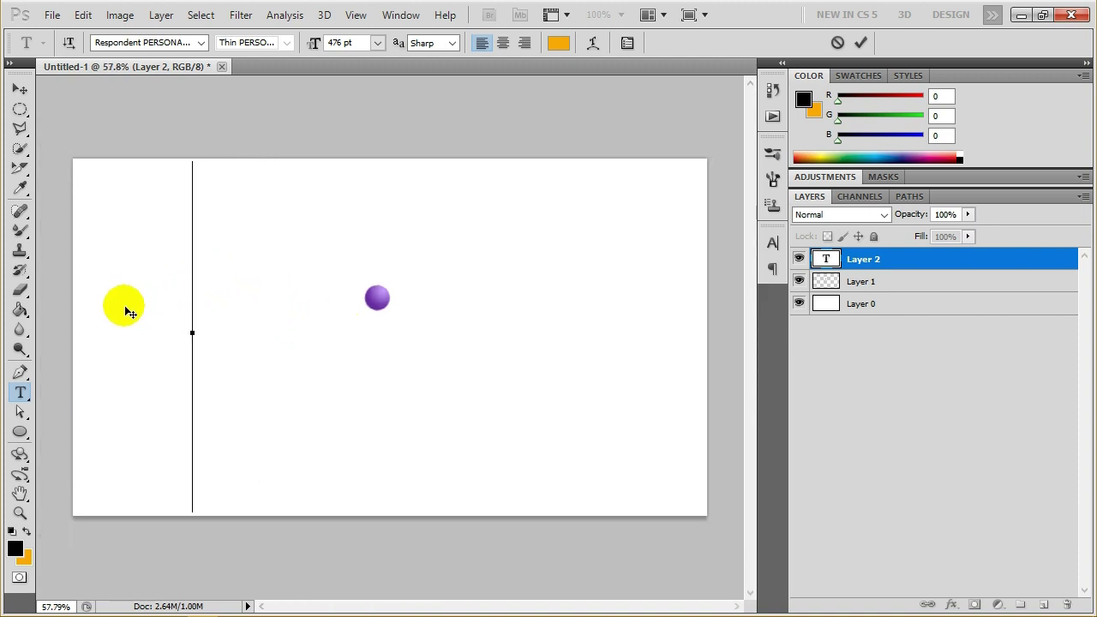
left_click(558, 42)
left_click_drag(563, 262, 394, 386)
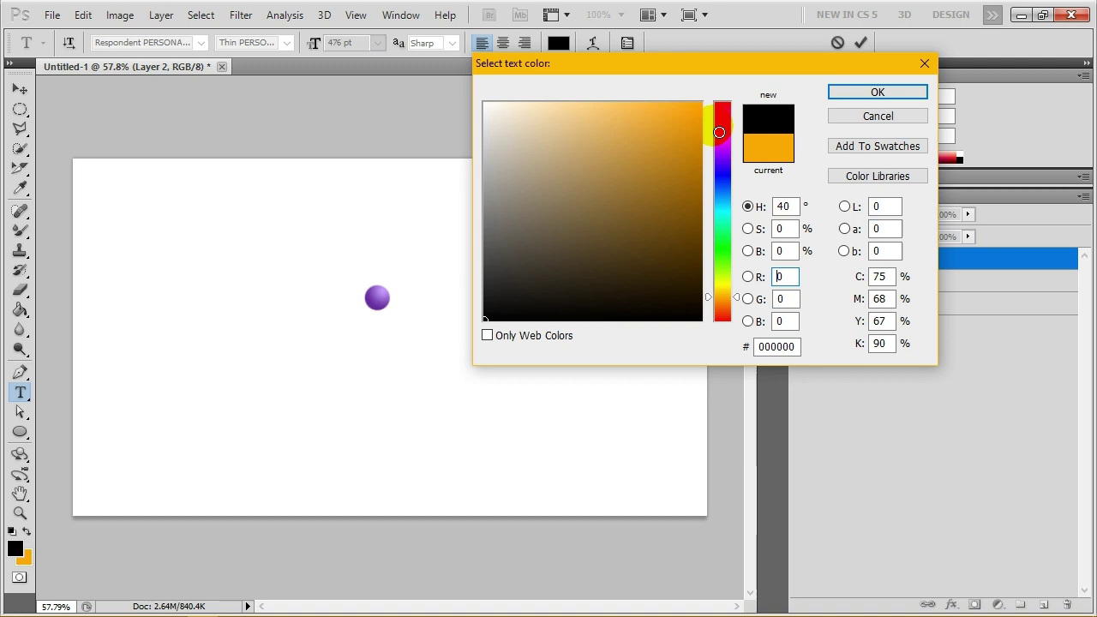
left_click(845, 92)
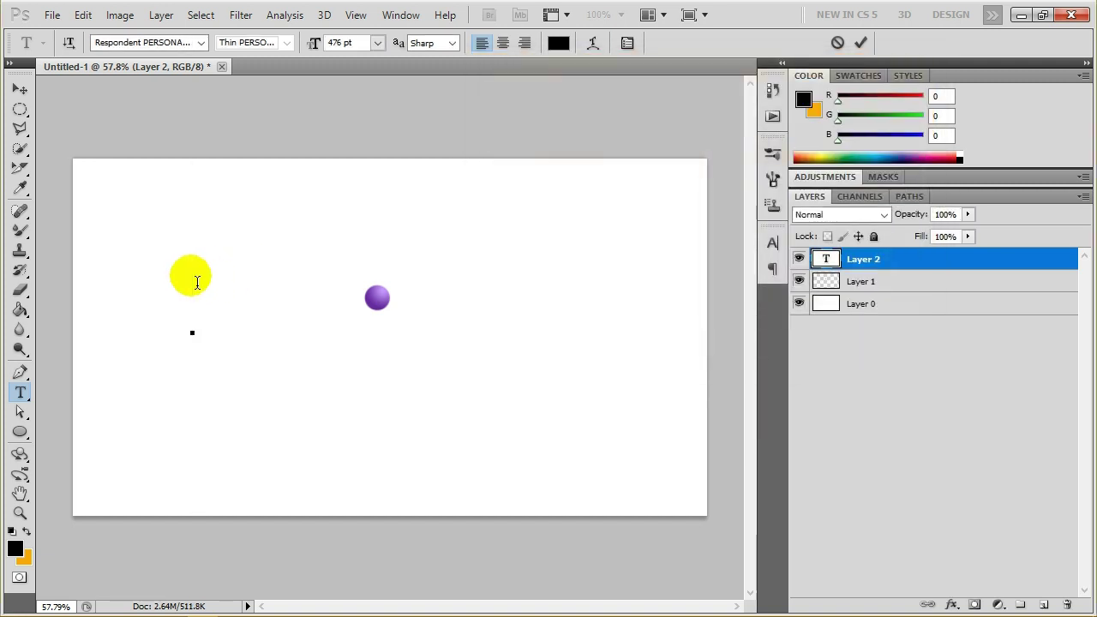
type("Mix")
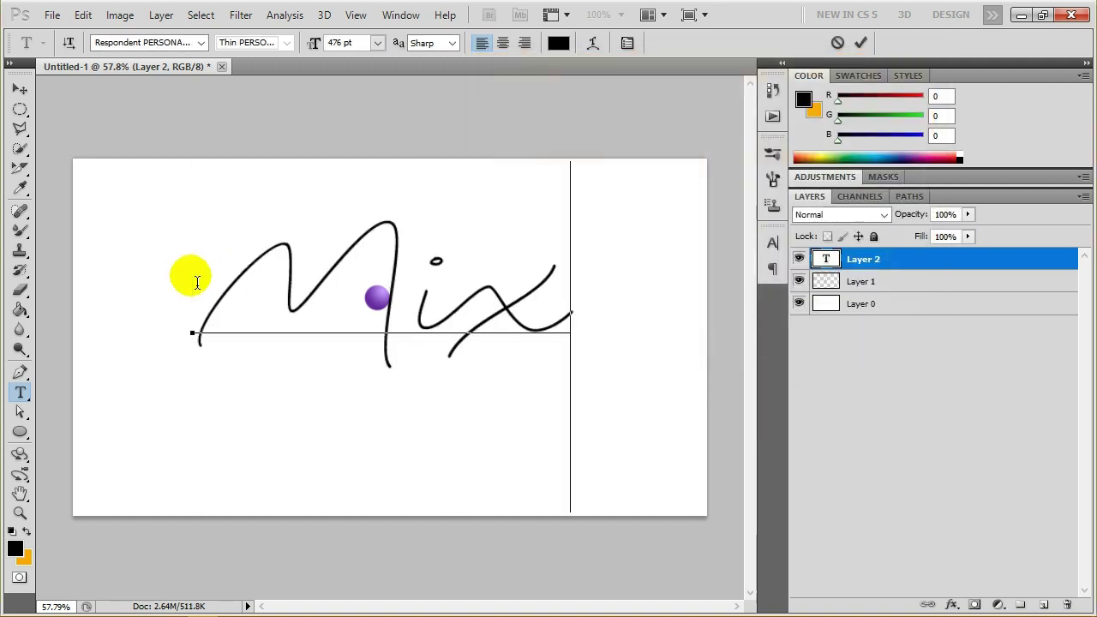
type("er")
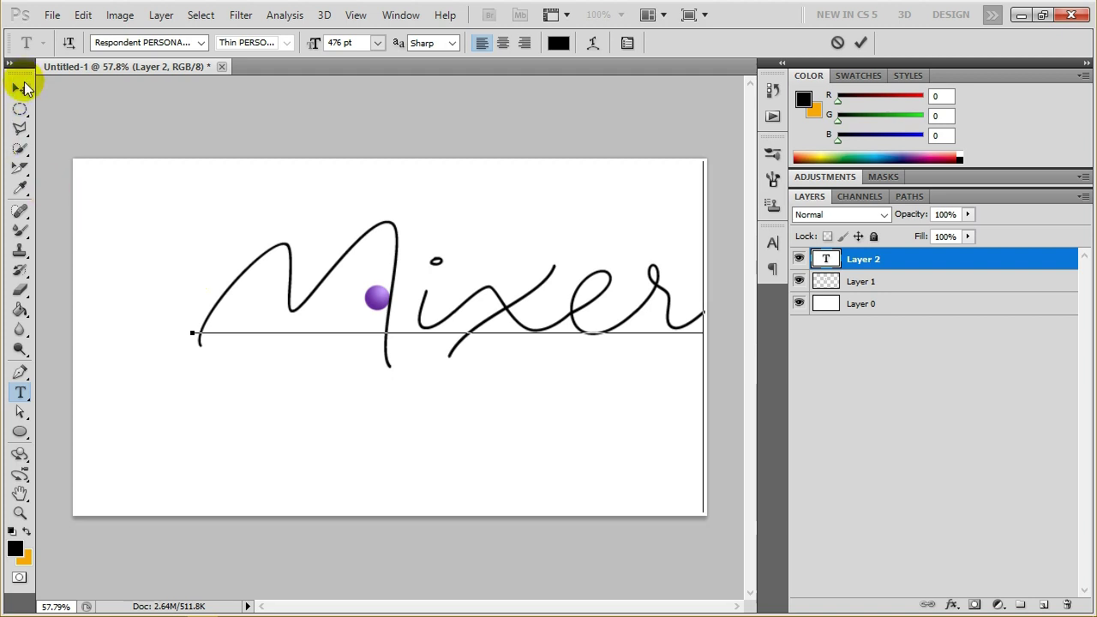
left_click(20, 88)
Shift the Mixer text left, lower its opacity to 48%, and add a new empty layer.
left_click_drag(500, 356, 446, 374)
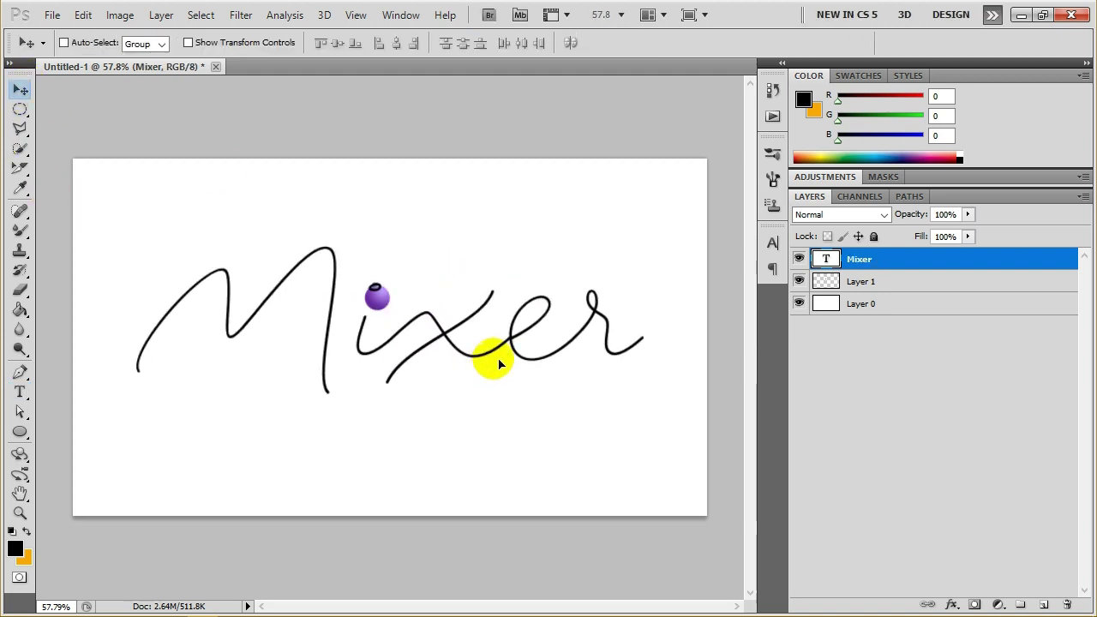
left_click(967, 216)
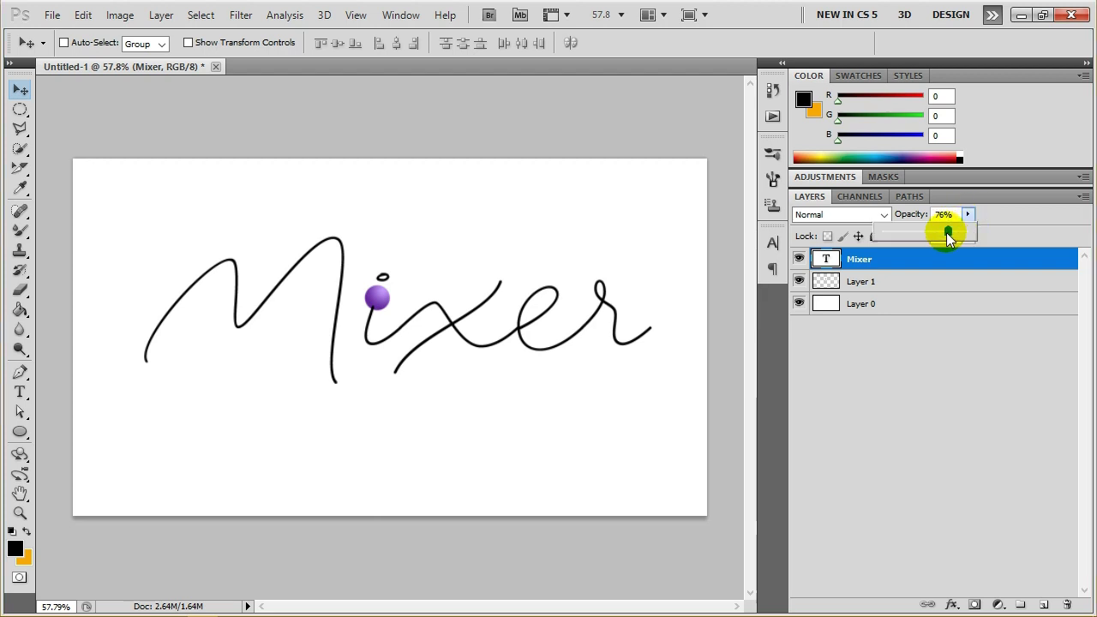
left_click_drag(947, 238, 935, 238)
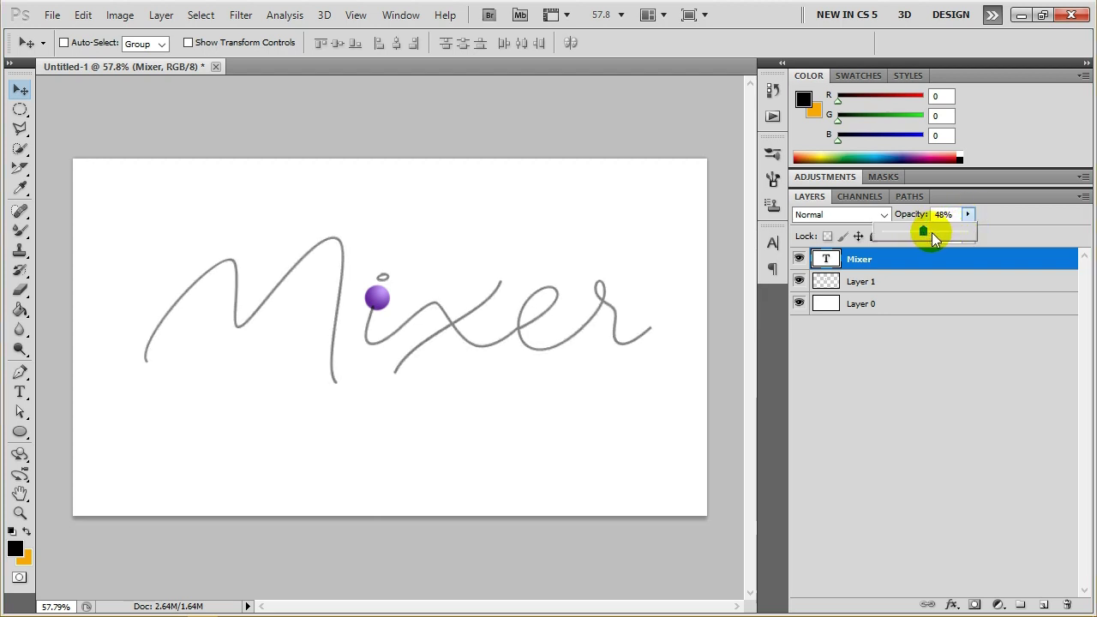
left_click(1047, 605)
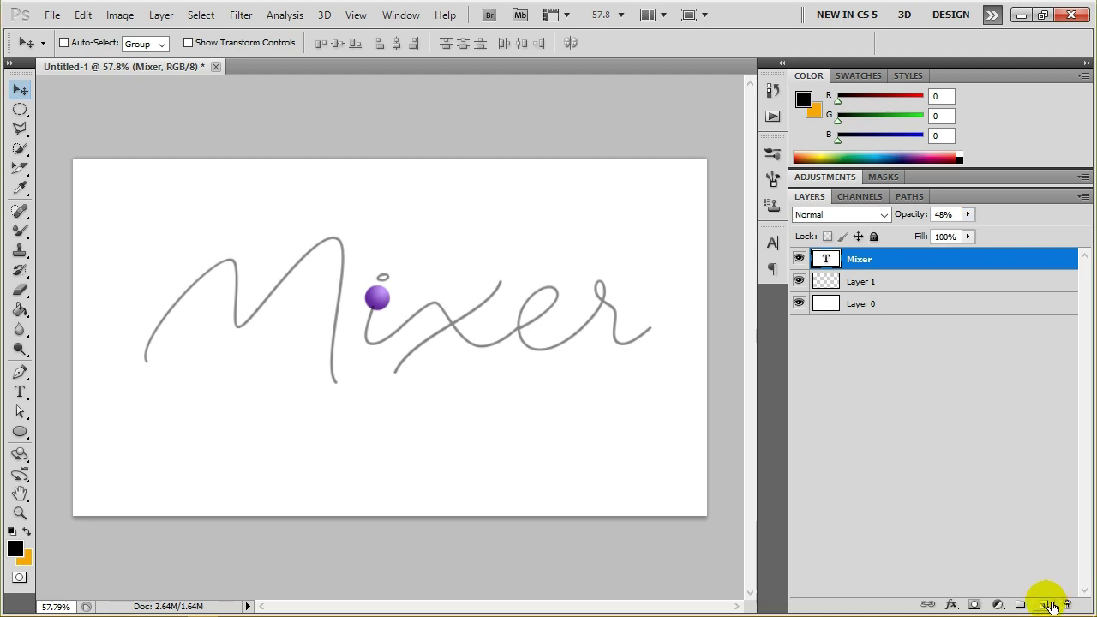
left_click(20, 377)
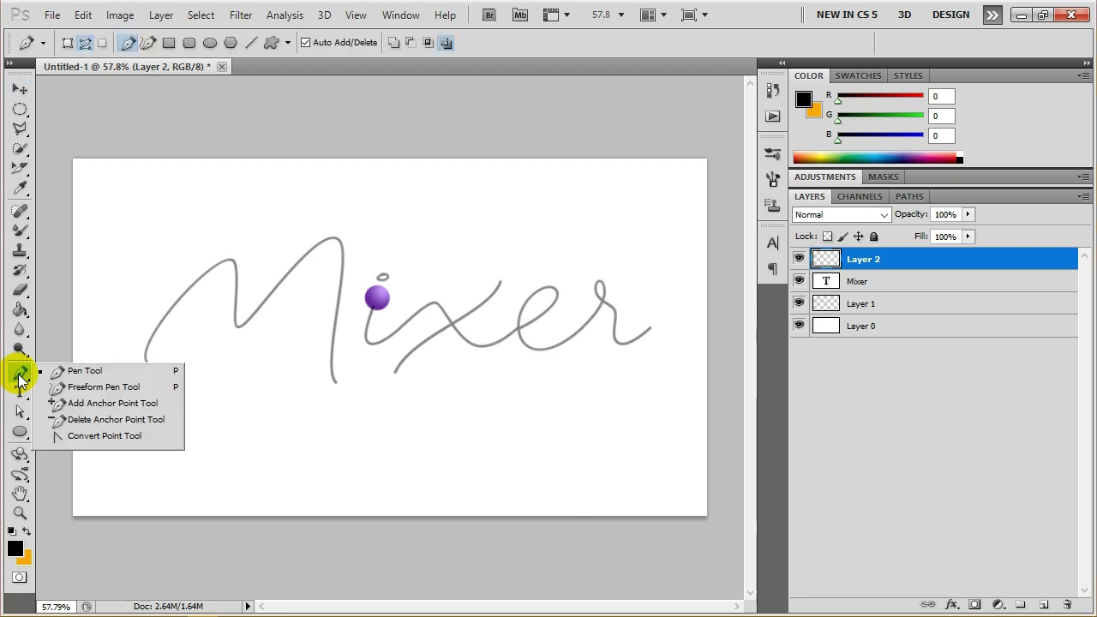
Start a Pen path at the M's beginning, curving through its first peak and valley.
left_click(43, 370)
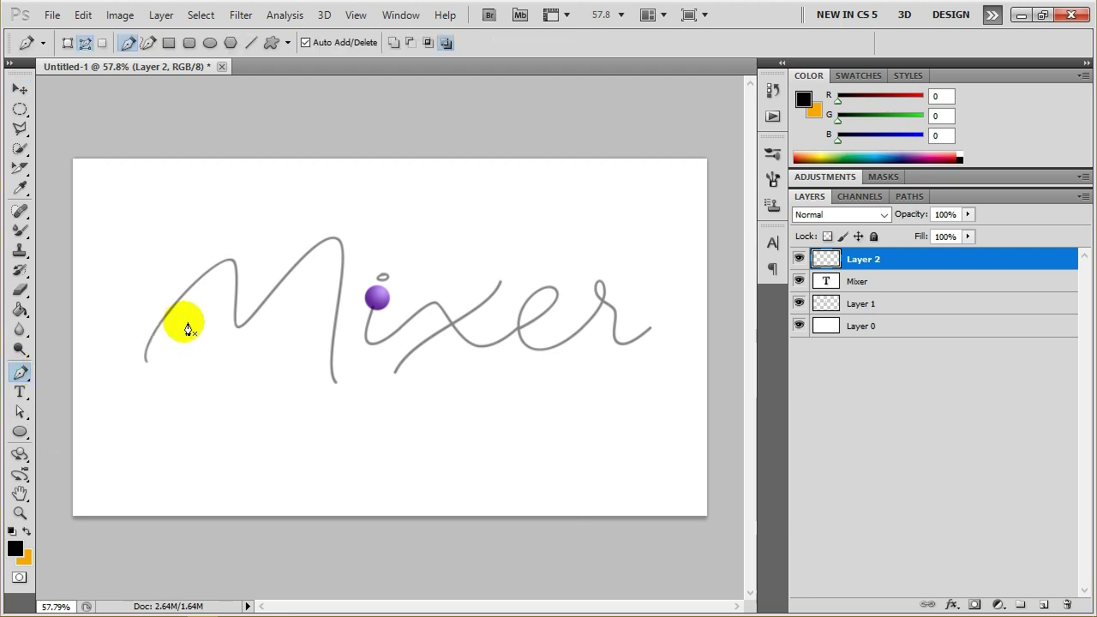
scroll(184, 318, "up", 1)
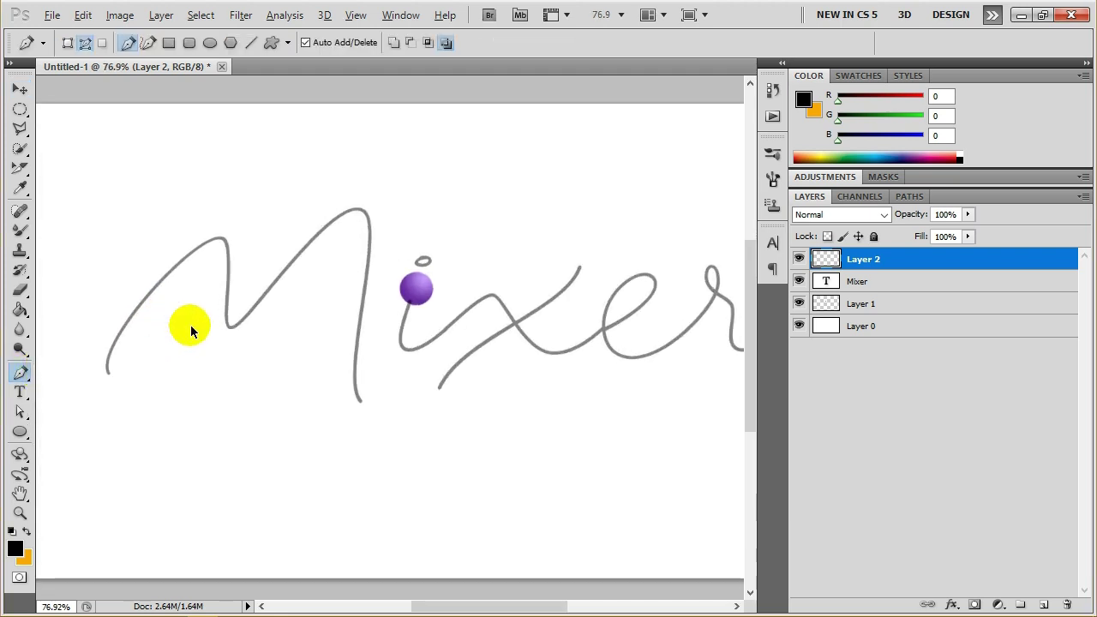
left_click(109, 371)
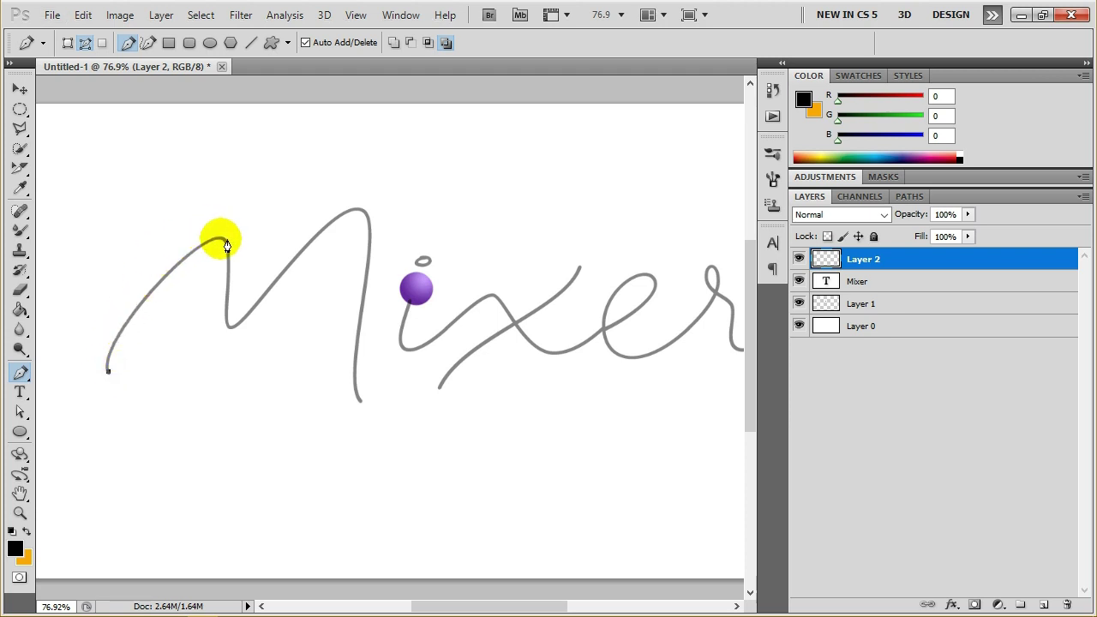
mouse_move(221, 241)
left_mouse_down()
mouse_move(254, 253)
mouse_move(231, 242)
mouse_move(261, 227)
left_mouse_up()
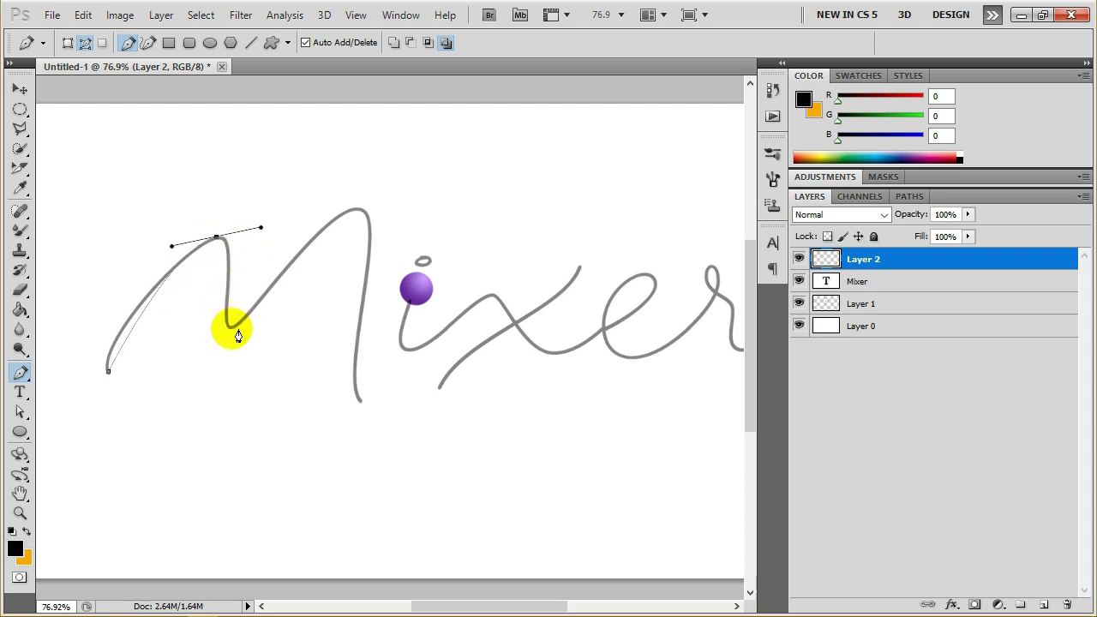
left_click_drag(235, 328, 258, 318)
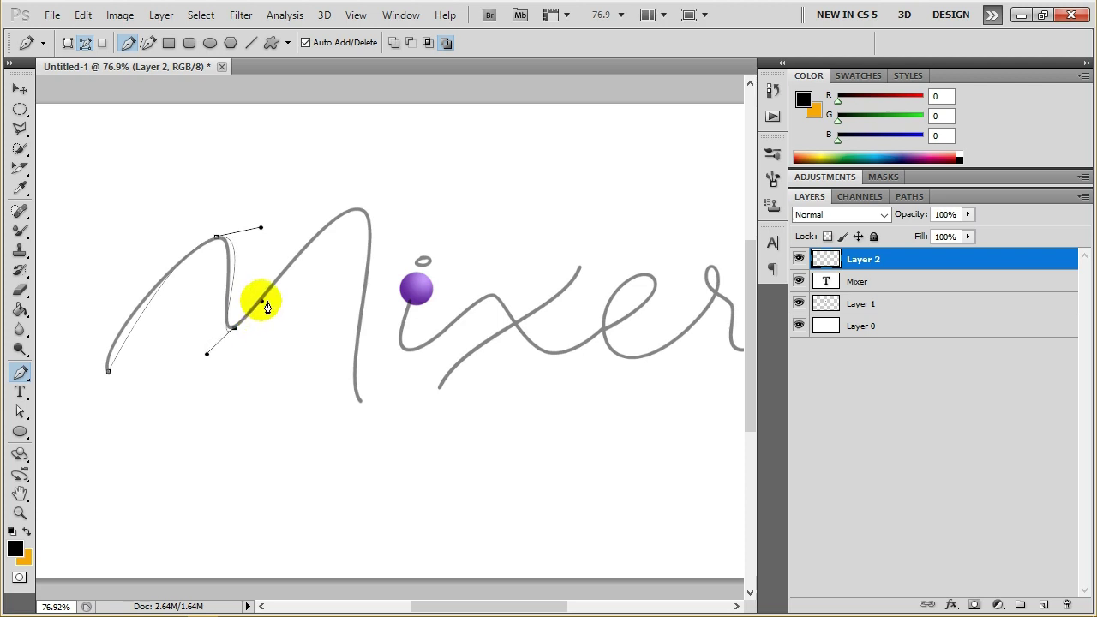
Extend the M path to its second peak and downstroke bottom, and hide Layer 1's purple ball.
left_click_drag(359, 209, 376, 219)
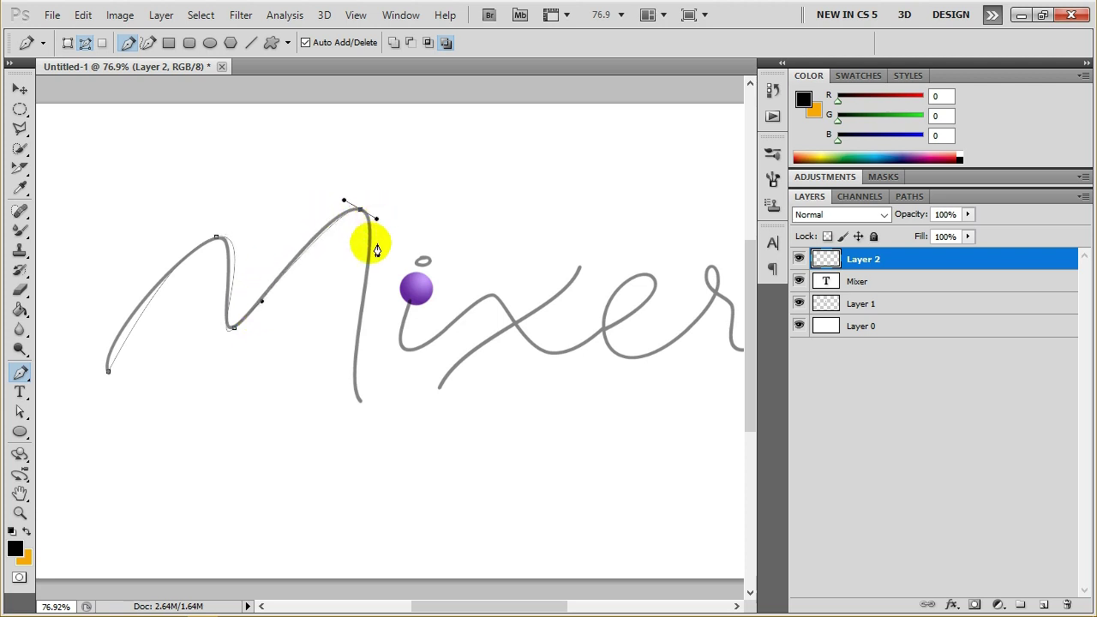
left_click_drag(364, 401, 387, 415)
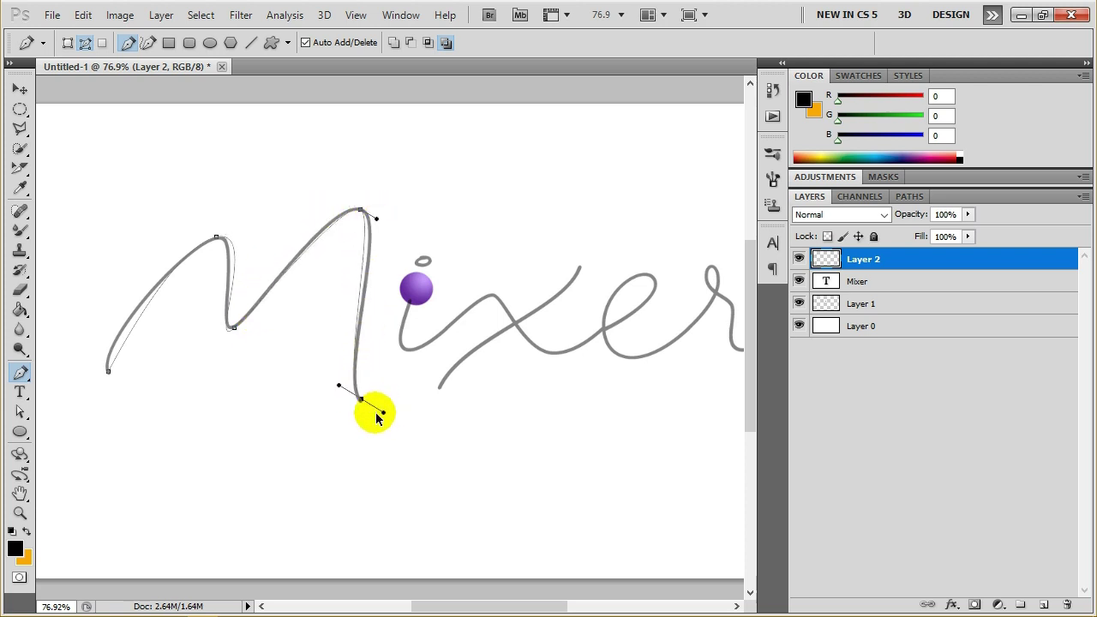
key("ctrl+z")
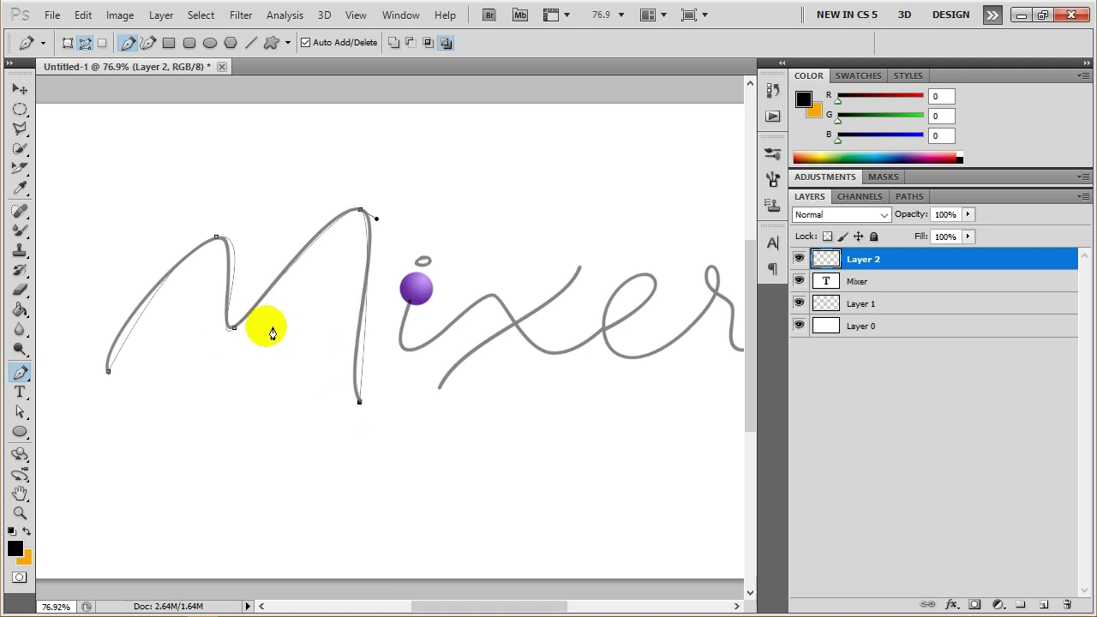
left_click(798, 303)
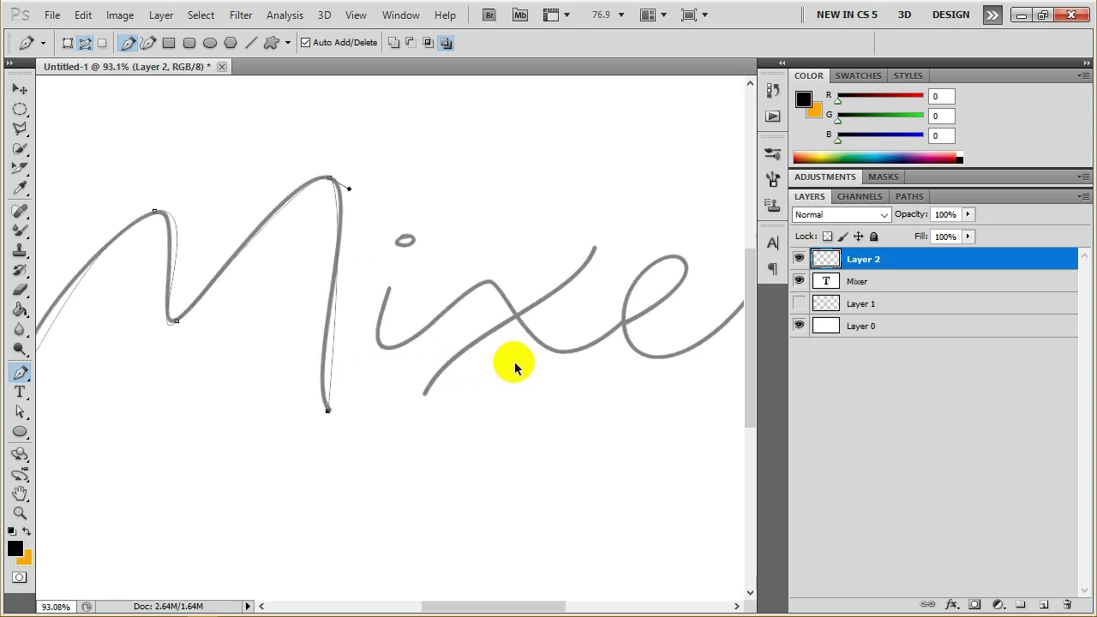
Remove the M path's last misplaced anchor and deselect the finished M path.
scroll(509, 362, "up", 1)
scroll(485, 348, "up", 1)
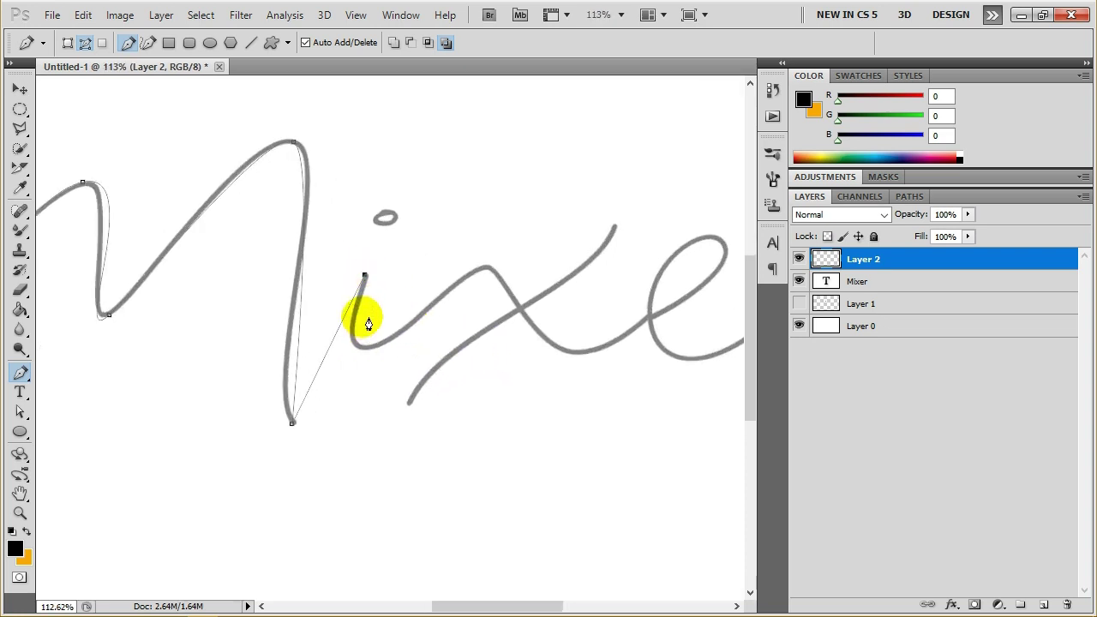
key("ctrl+z")
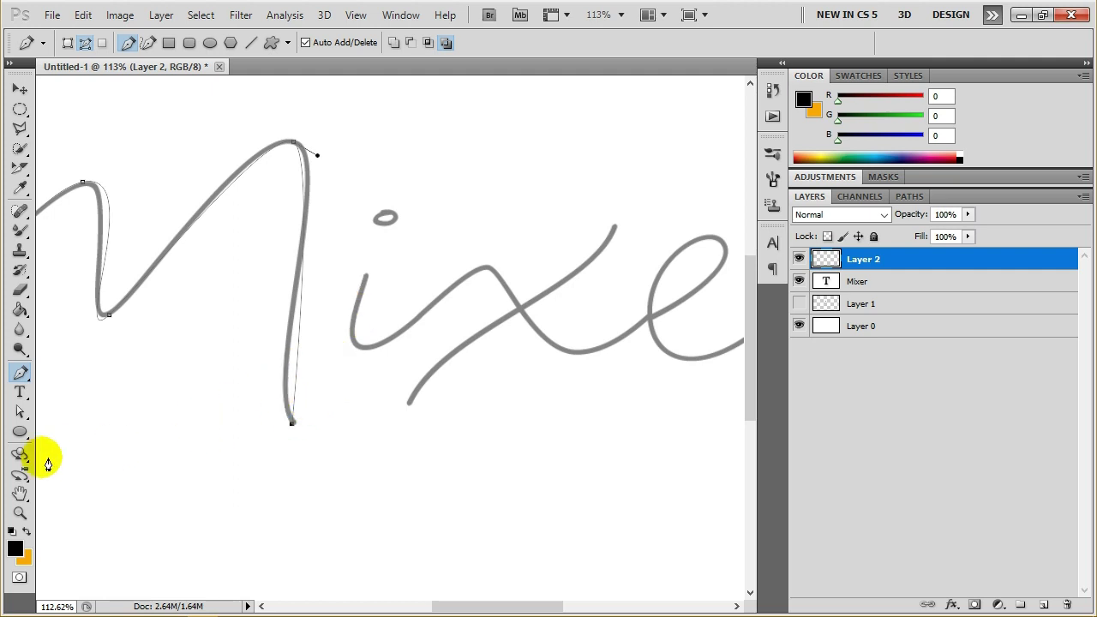
left_click_drag(23, 414, 66, 426)
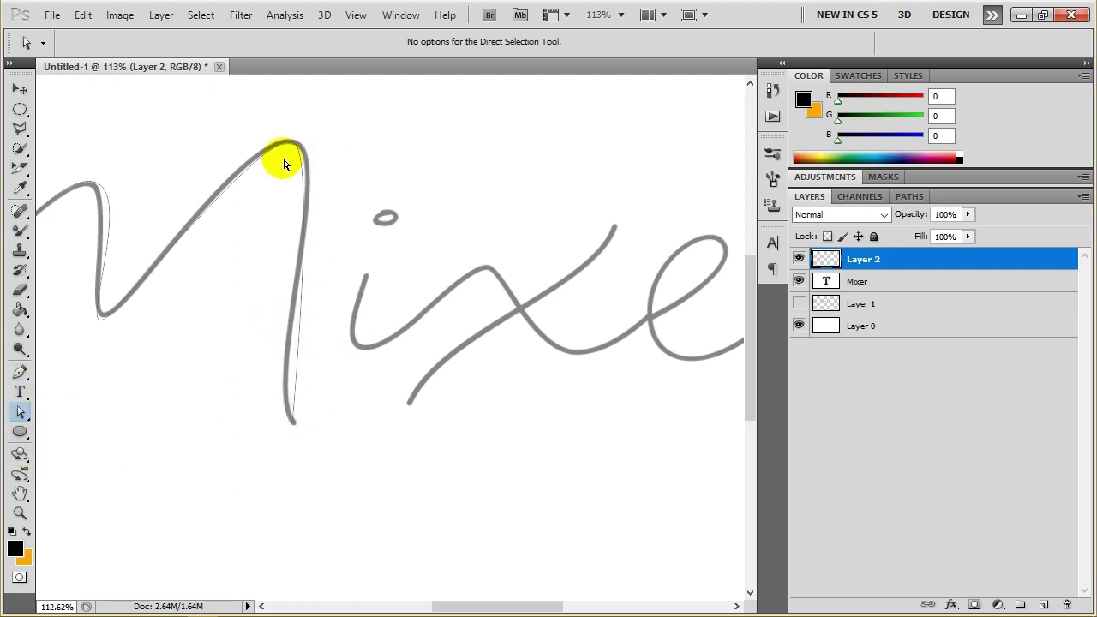
left_click(230, 297)
left_click(19, 372)
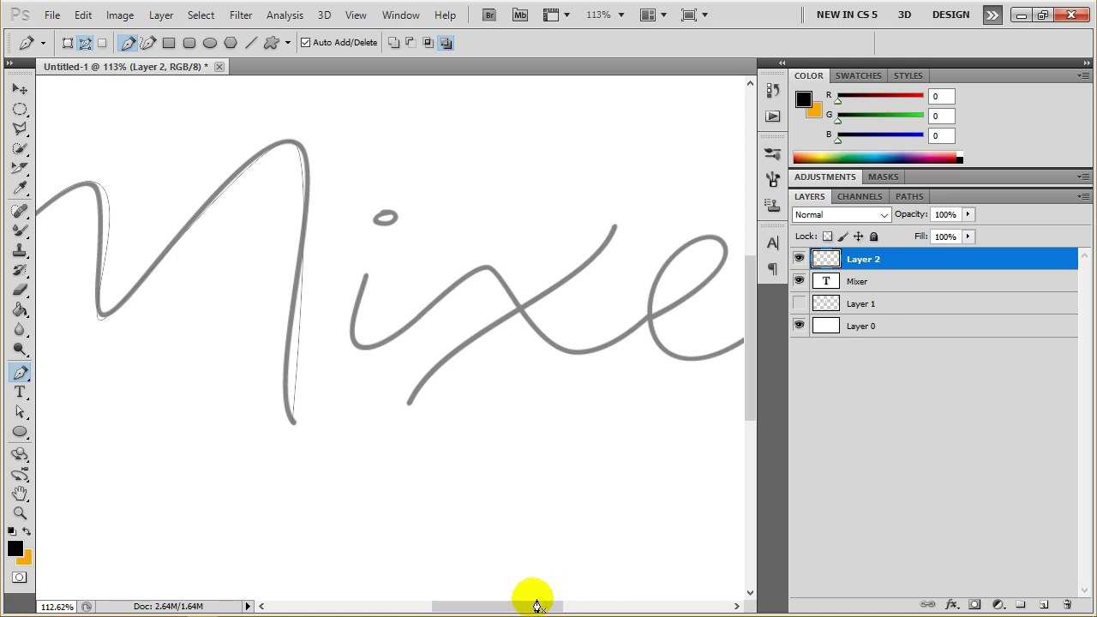
left_click_drag(535, 609, 564, 607)
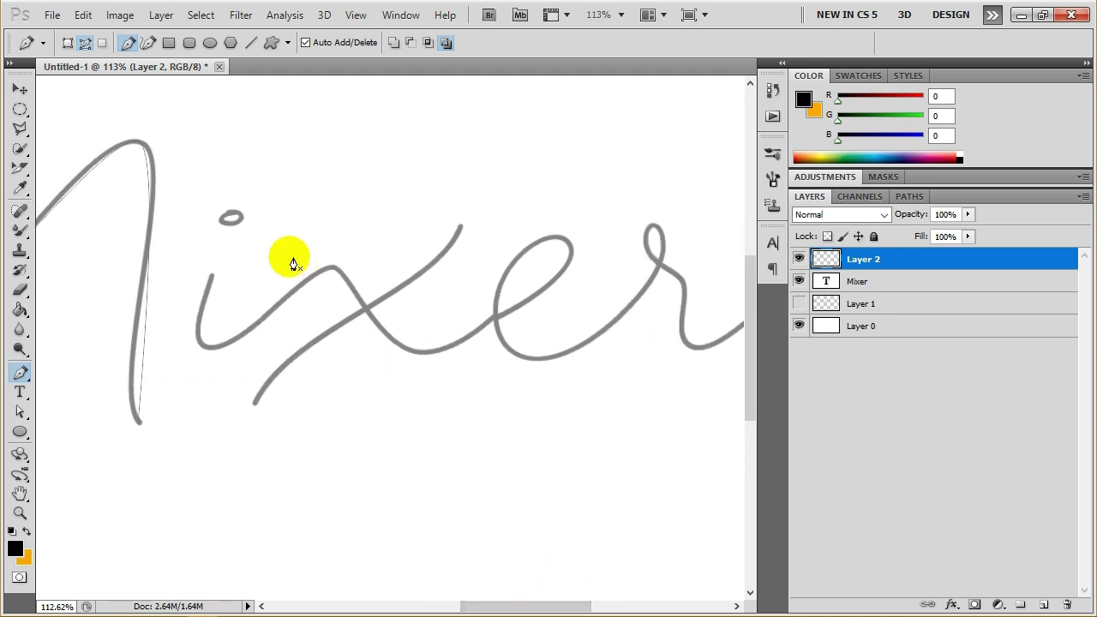
Trace a new curved path from the top of the i through the x and around the e.
left_click(213, 276)
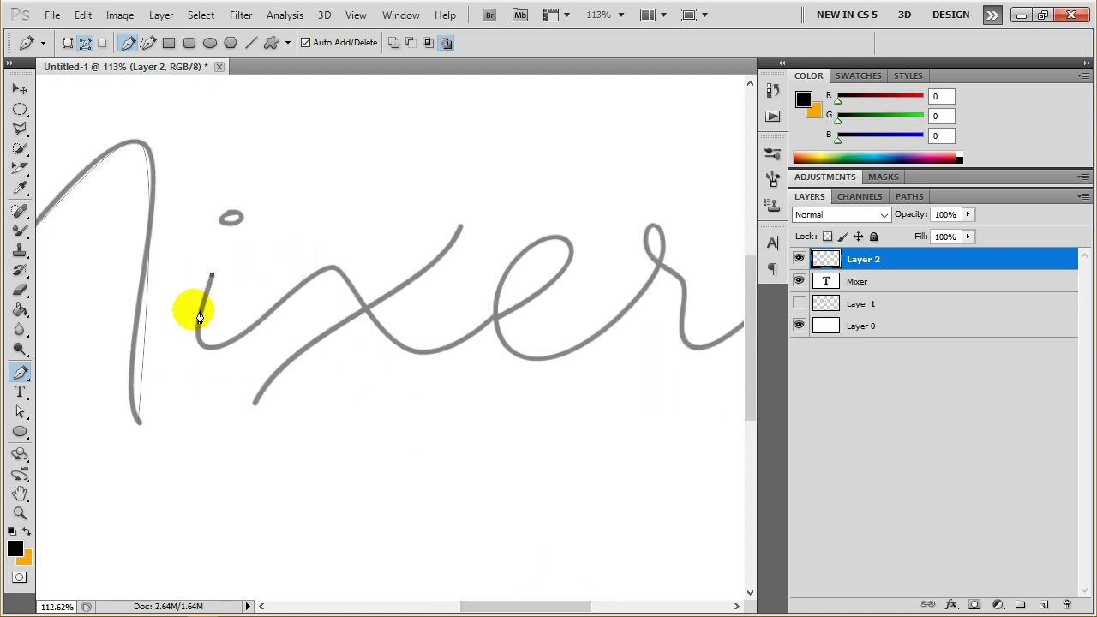
mouse_move(212, 349)
left_mouse_down()
mouse_move(245, 353)
mouse_move(255, 339)
left_mouse_up()
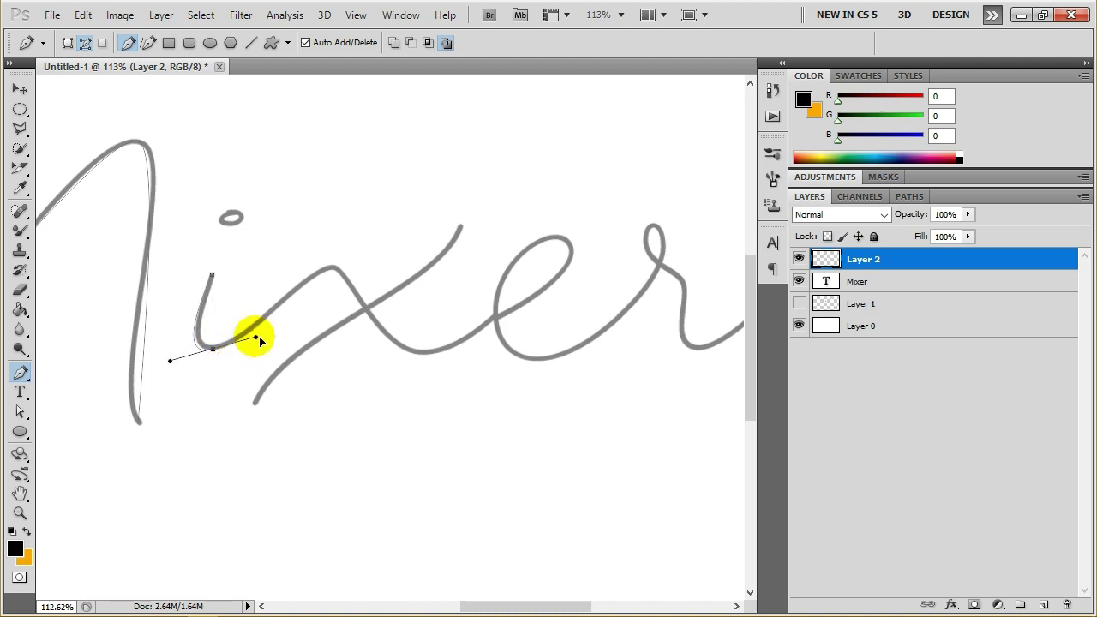
left_click_drag(335, 269, 345, 272)
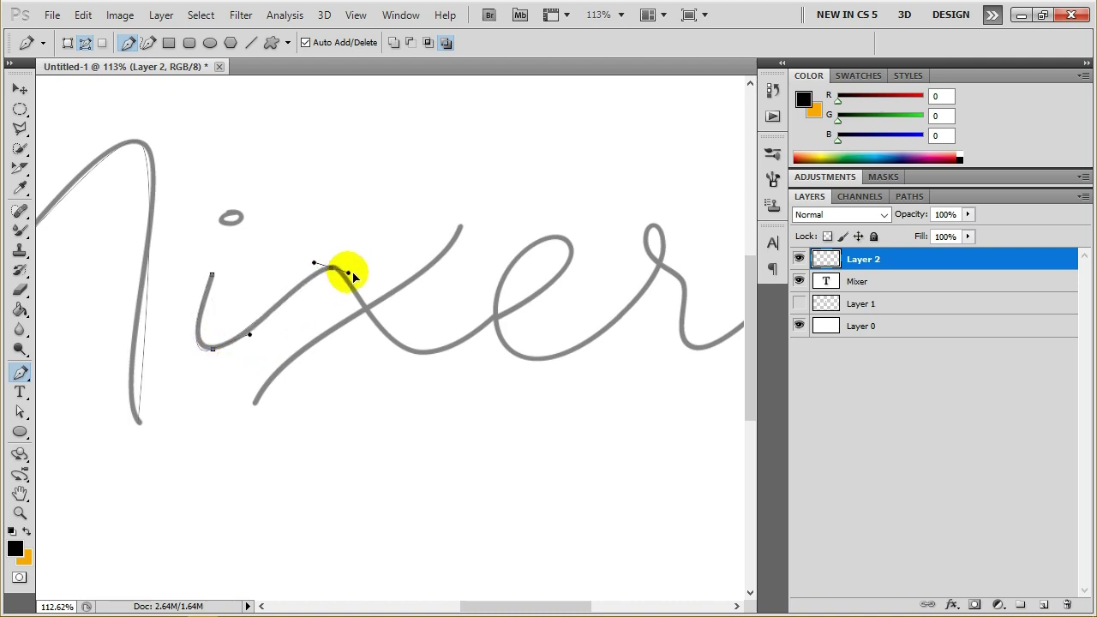
left_click_drag(451, 347, 523, 318)
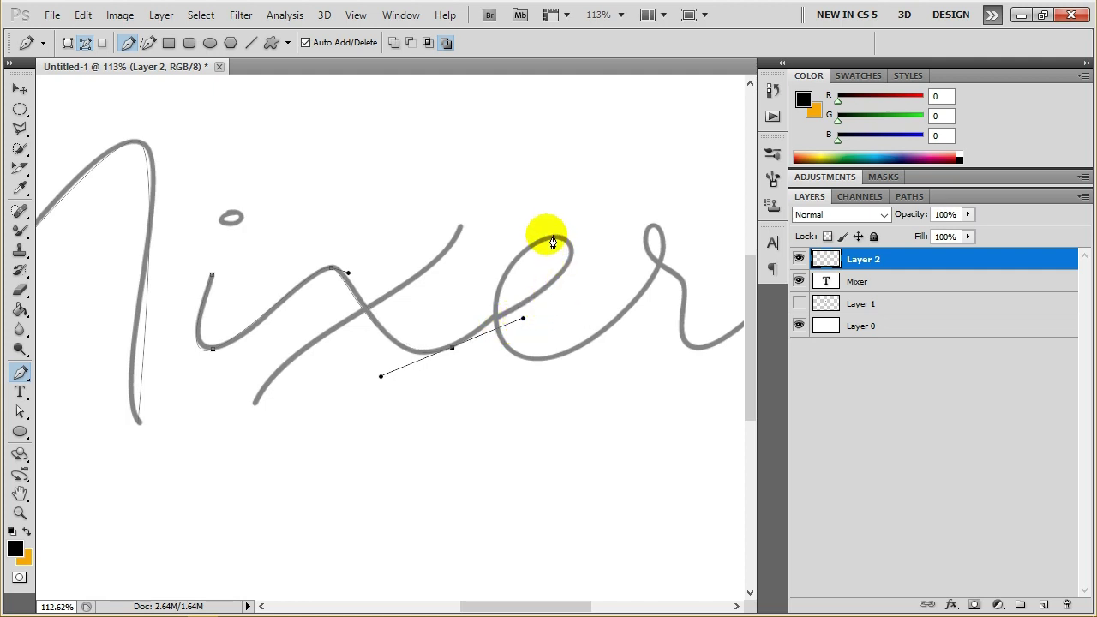
mouse_move(549, 236)
left_mouse_down()
mouse_move(497, 242)
mouse_move(497, 232)
left_mouse_up()
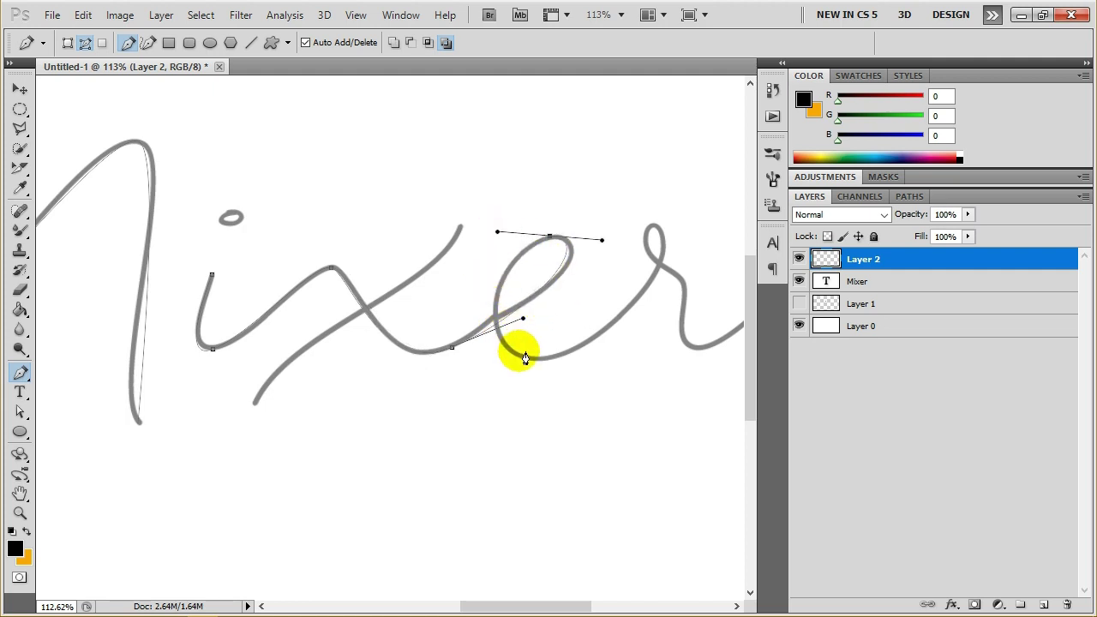
left_click_drag(525, 358, 579, 360)
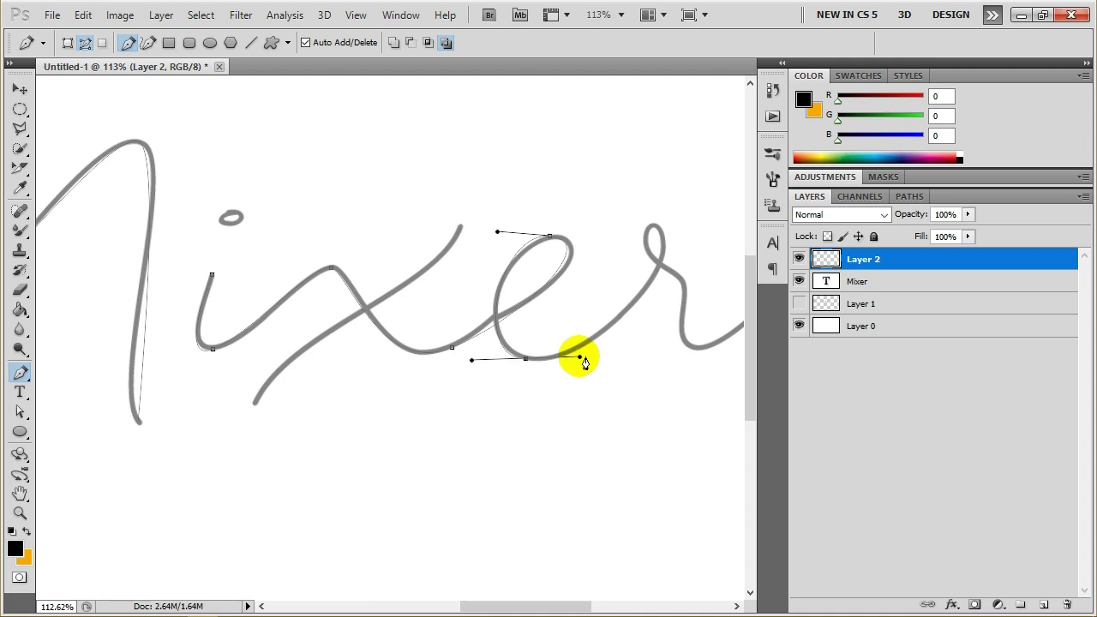
left_click_drag(530, 605, 570, 606)
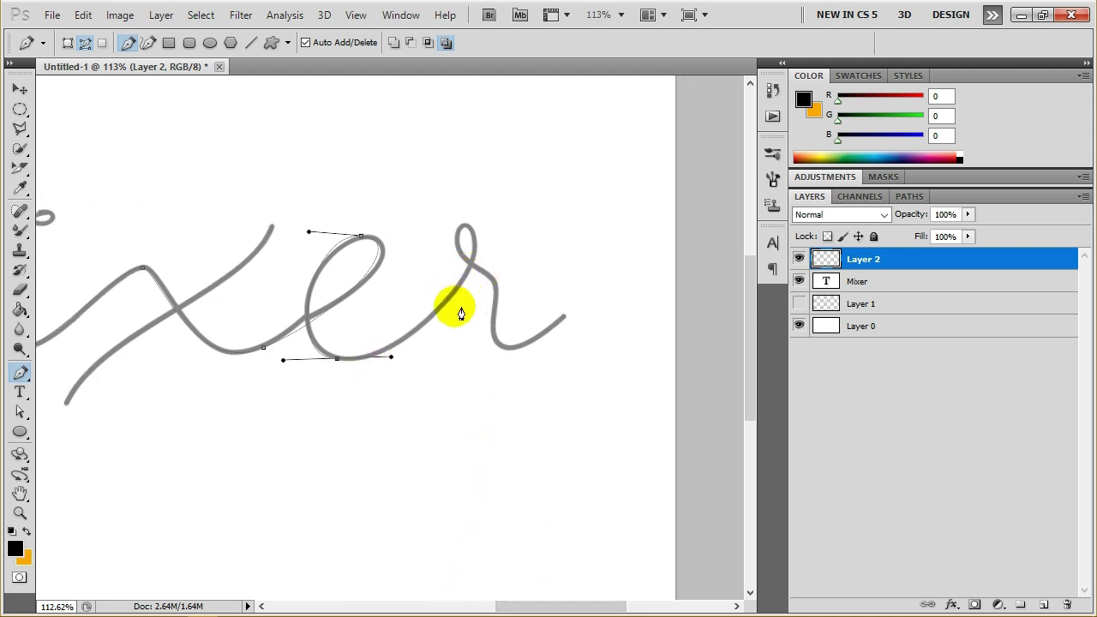
Continue the path up onto the r, looping its top and fixing the misplaced bottom anchor.
left_click_drag(478, 267, 466, 233)
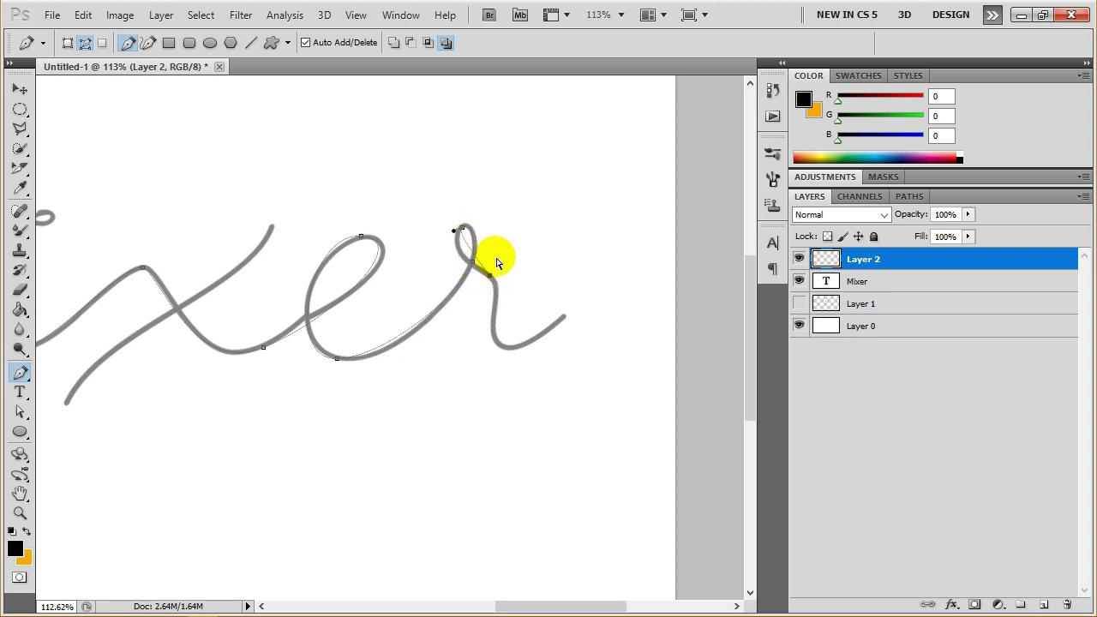
left_click(495, 284)
left_click_drag(507, 286, 504, 282)
mouse_move(494, 339)
left_mouse_down()
mouse_move(513, 353)
mouse_move(523, 345)
left_mouse_up()
key("ctrl+z")
scroll(502, 238, "up", 3)
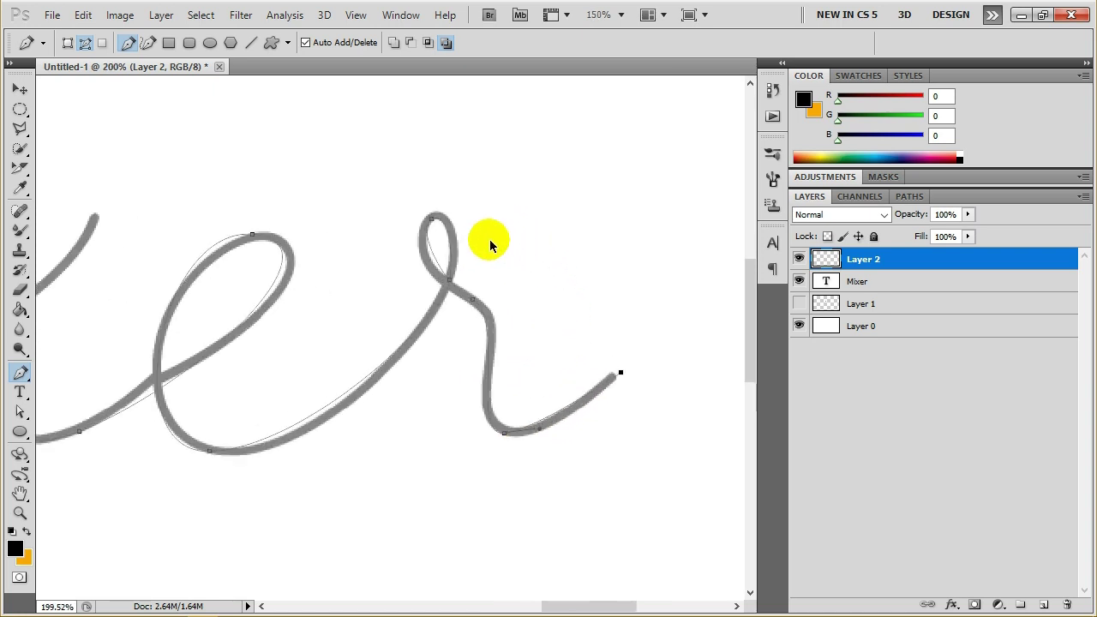
left_click(452, 284, "ctrl")
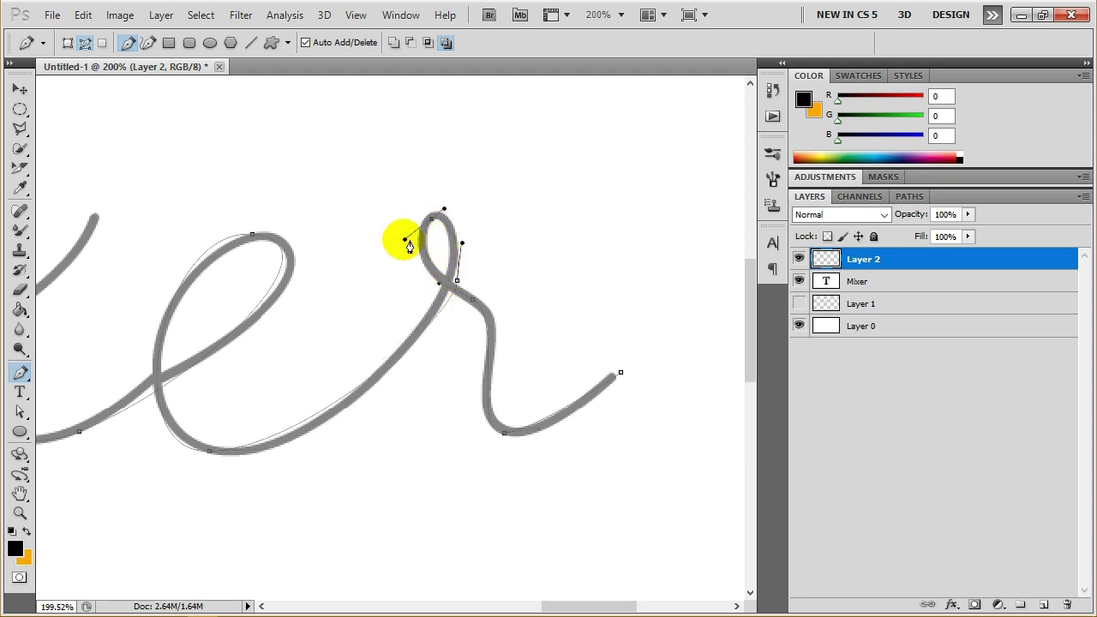
scroll(341, 280, "down", 3)
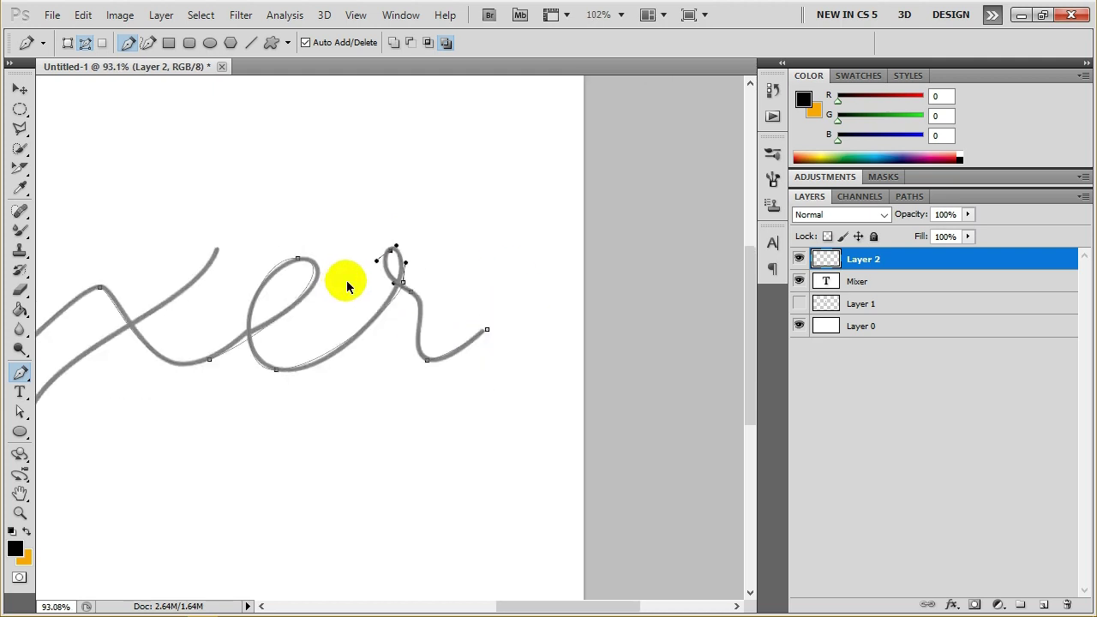
Check the path anchors with the Direct Selection Tool, then return to the Pen.
scroll(347, 283, "down", 1)
left_click(19, 411)
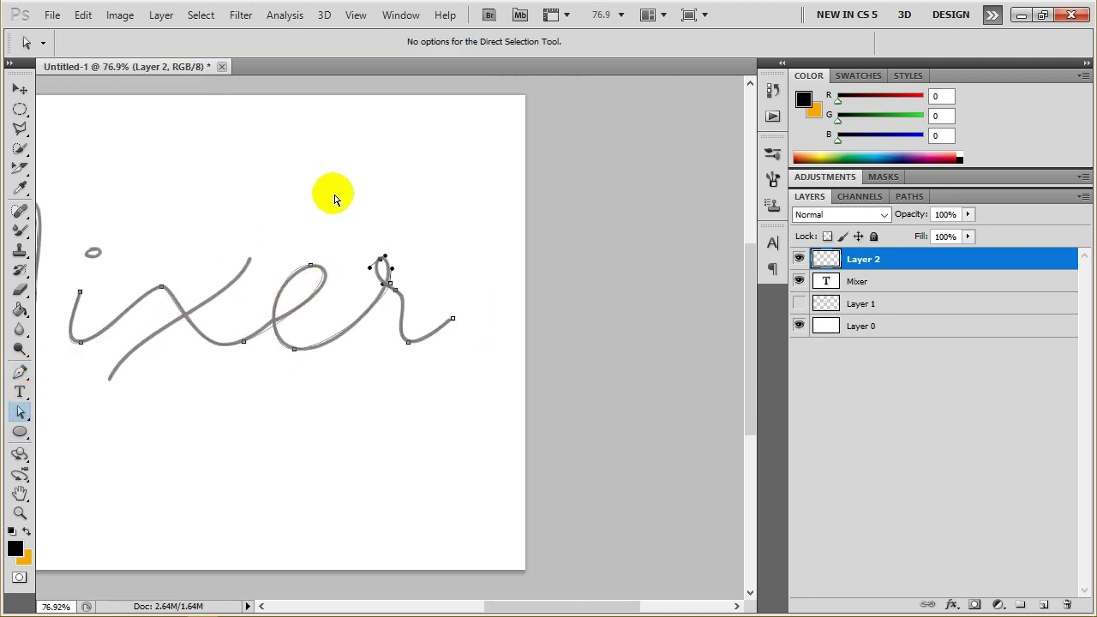
scroll(257, 261, "up", 1)
scroll(209, 245, "up", 2)
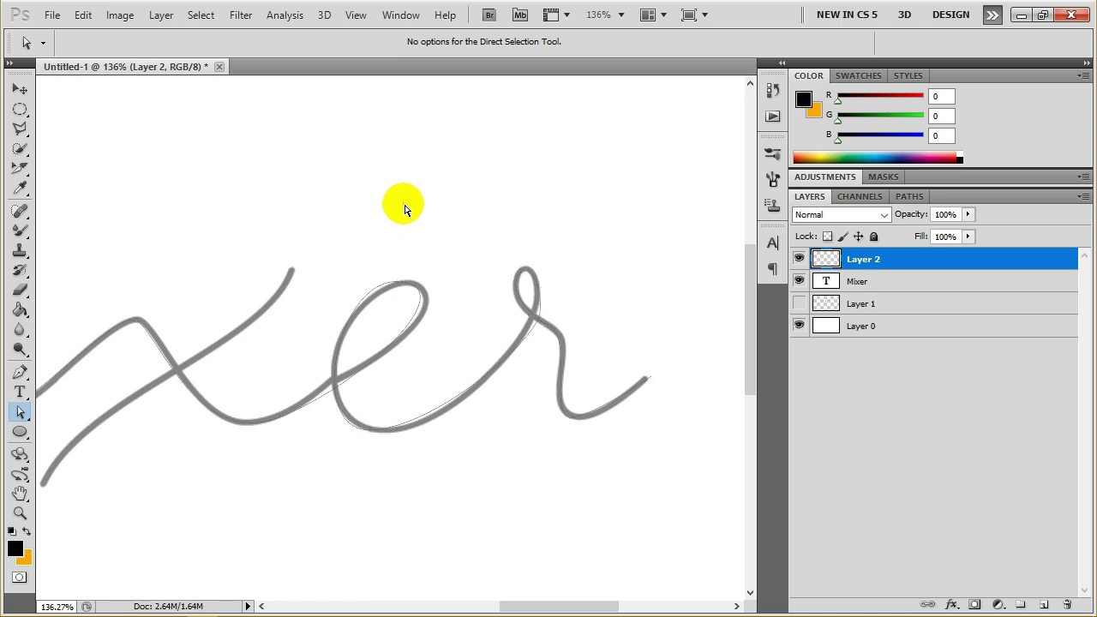
scroll(368, 334, "down", 1)
scroll(360, 337, "down", 1)
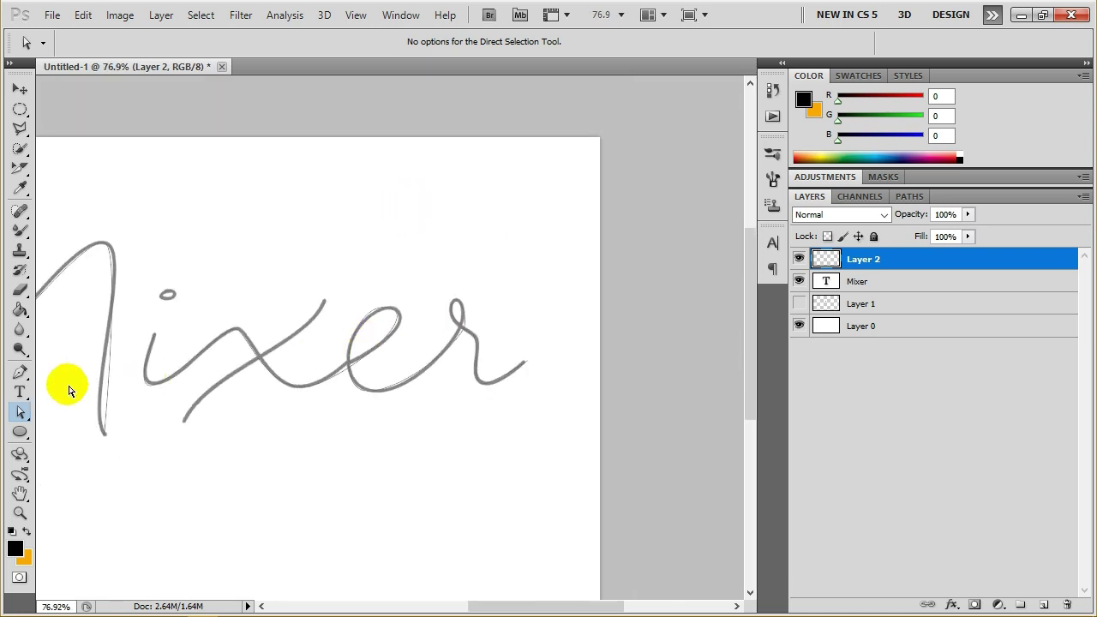
left_click(20, 371)
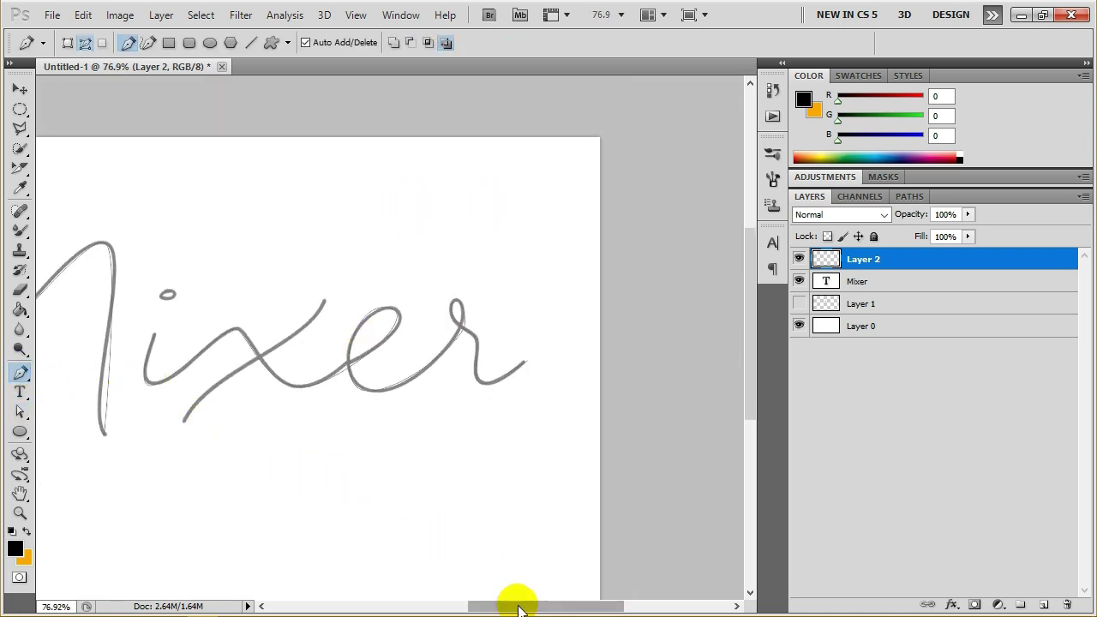
Draw a separate curved path along the x's crossing stroke and hide the Mixer text layer.
left_click_drag(518, 608, 484, 604)
scroll(355, 363, "up", 2)
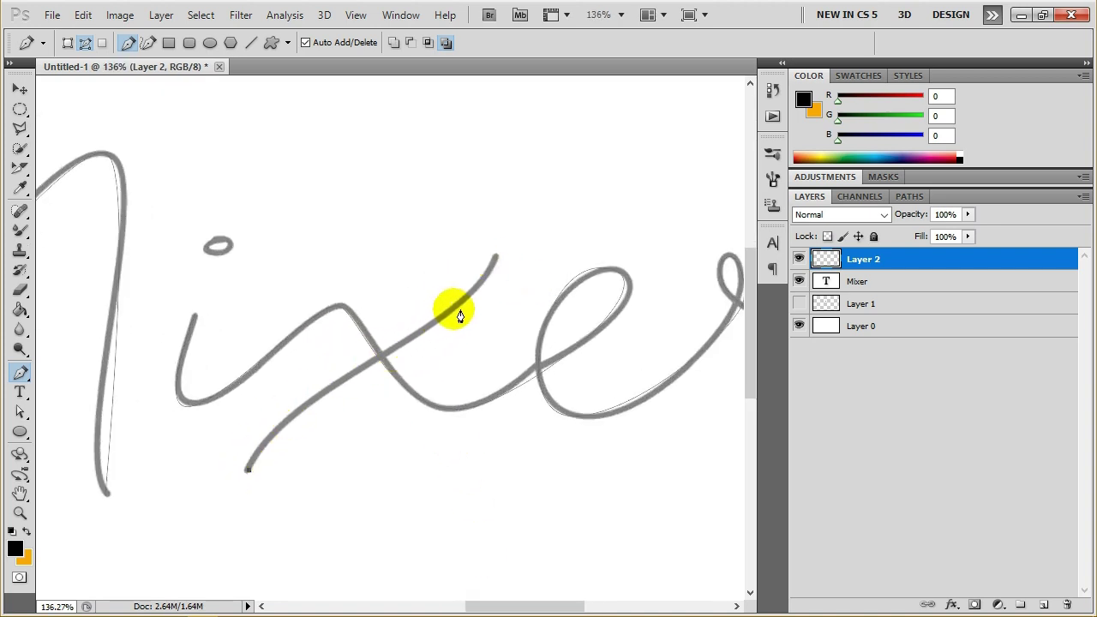
left_click_drag(459, 306, 495, 264)
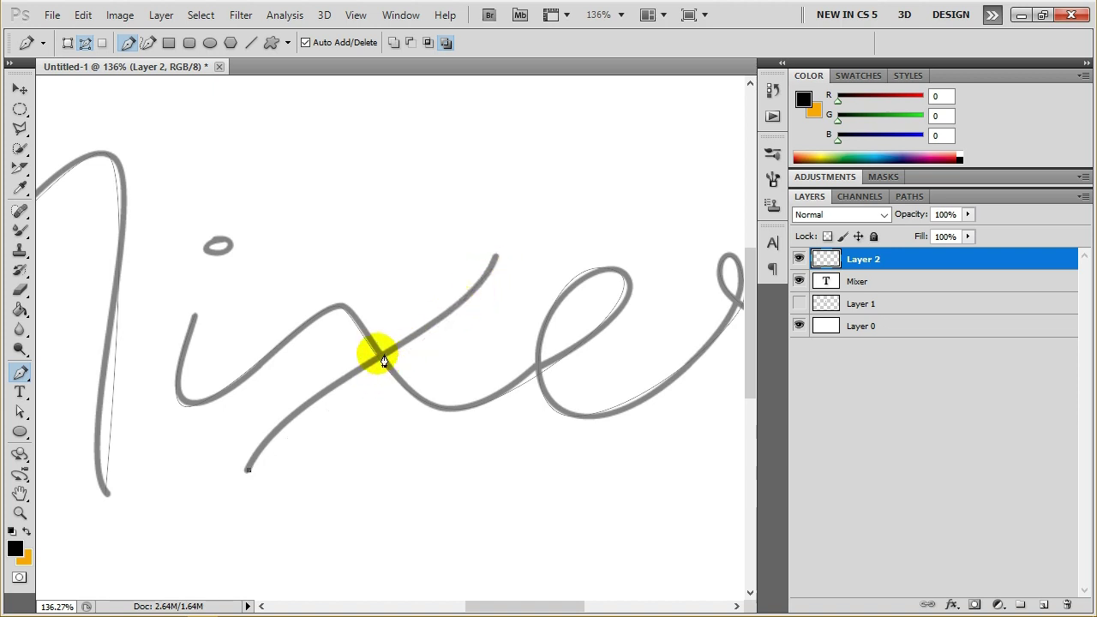
left_click(497, 257)
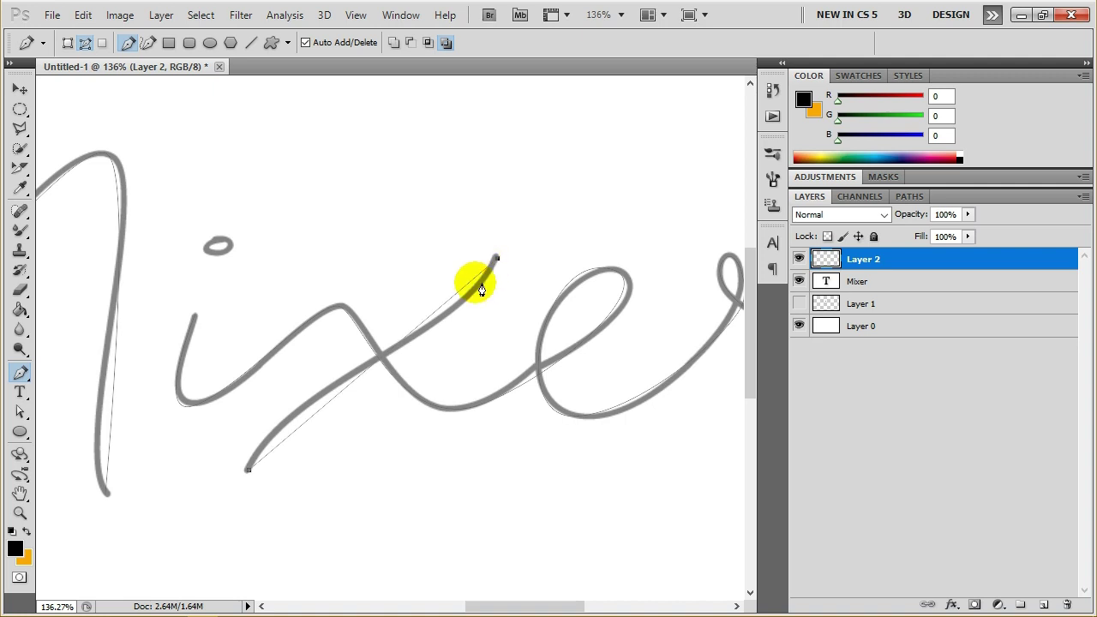
left_click_drag(328, 402, 316, 395)
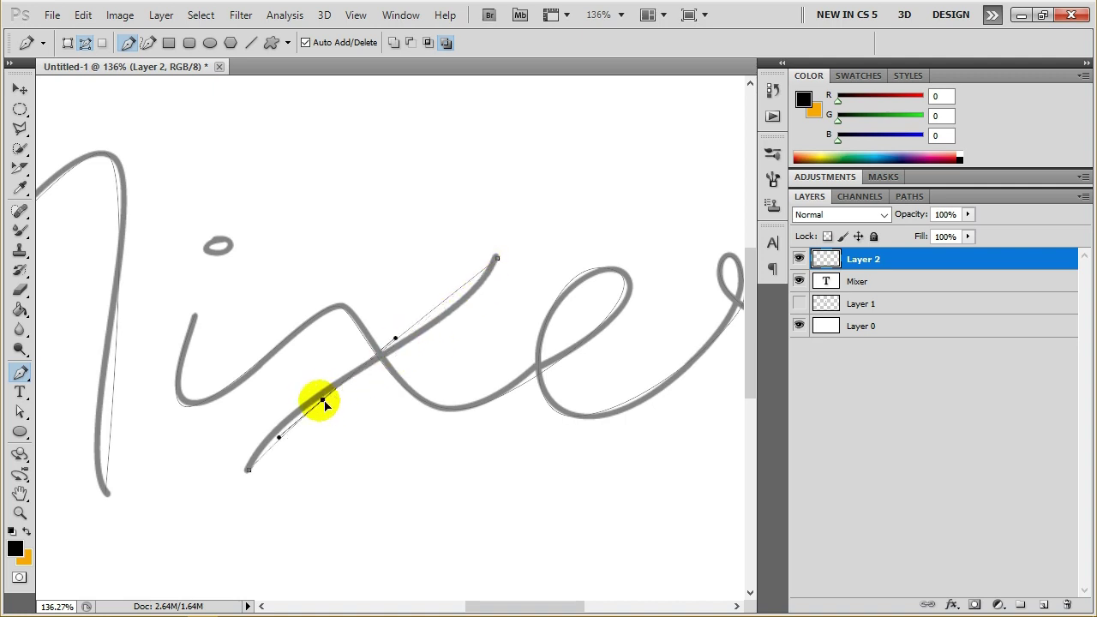
left_click_drag(419, 323, 430, 325)
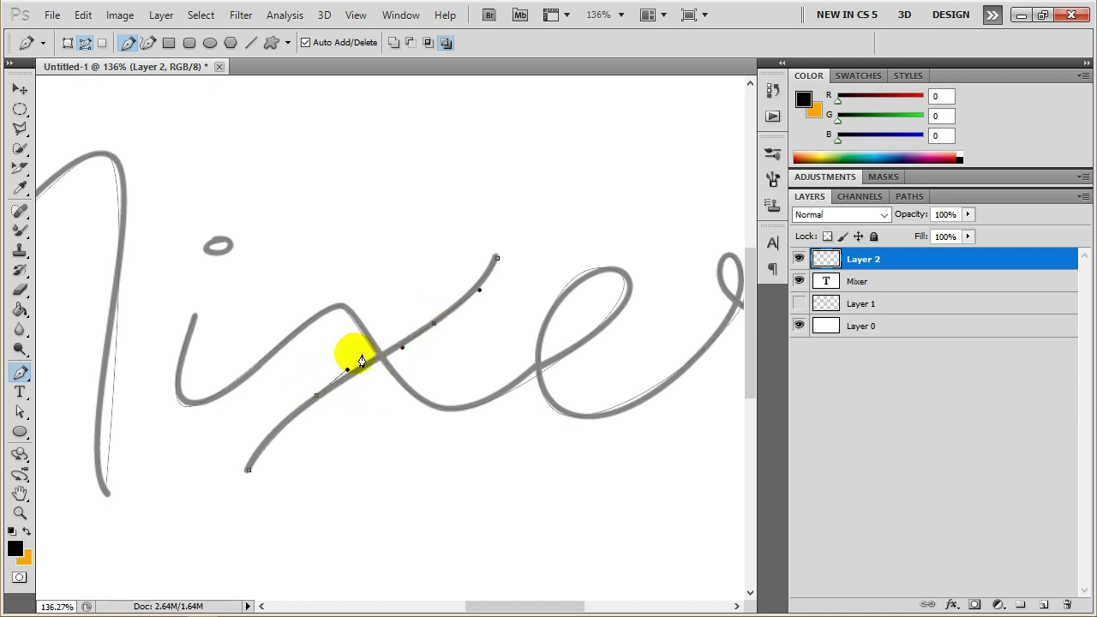
left_click(20, 412)
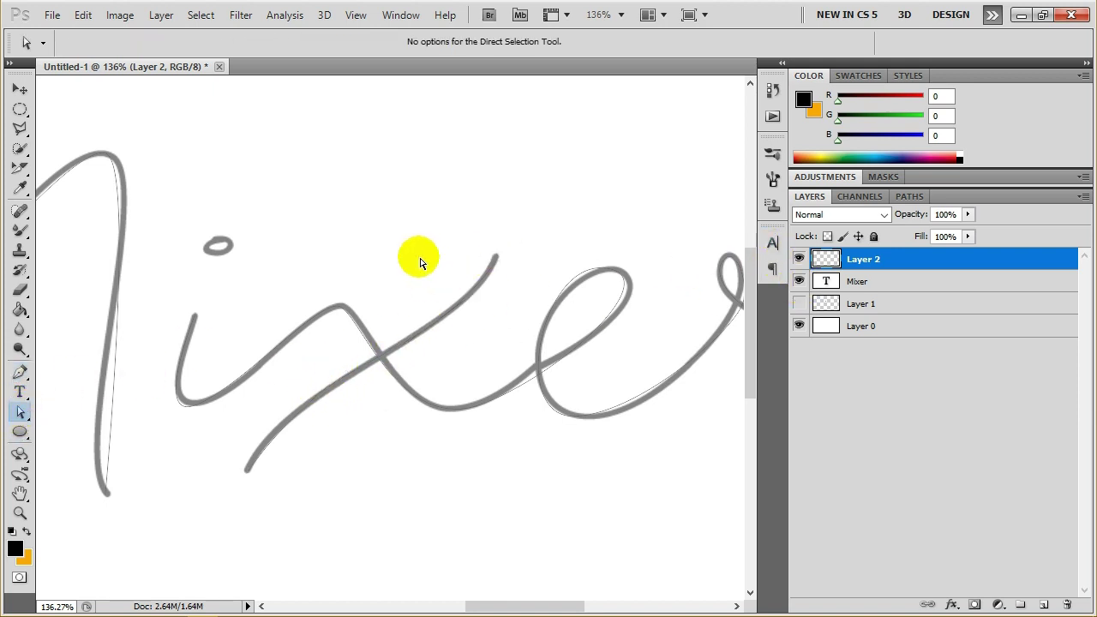
left_click(800, 282)
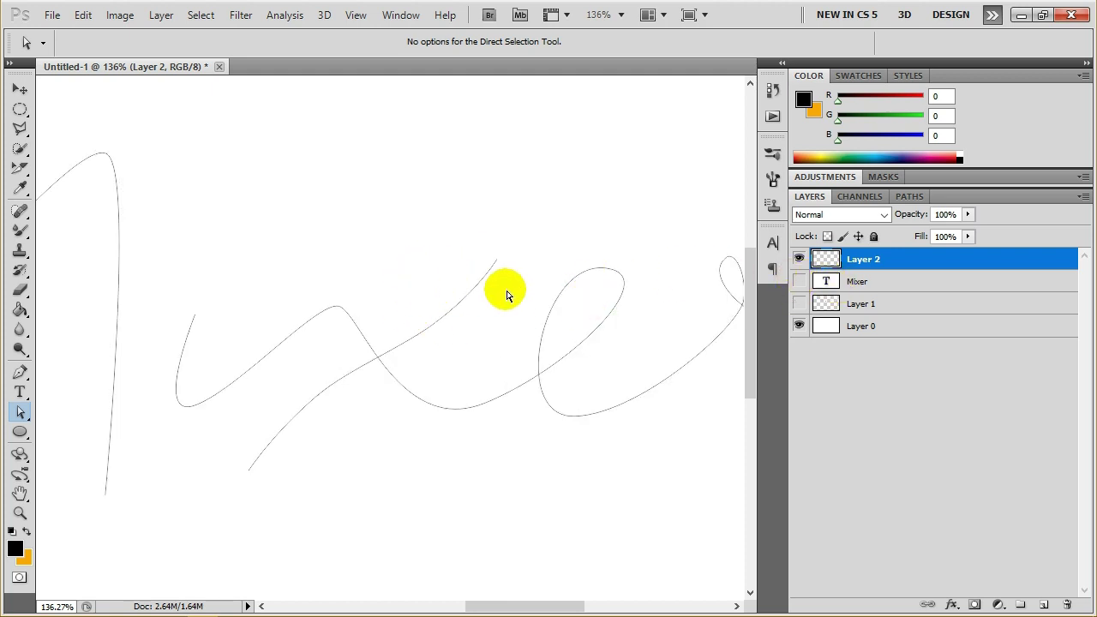
Show the Mixer text layer fainter as a guide and make Layer 2 active.
scroll(465, 302, "down", 1)
scroll(365, 308, "down", 1)
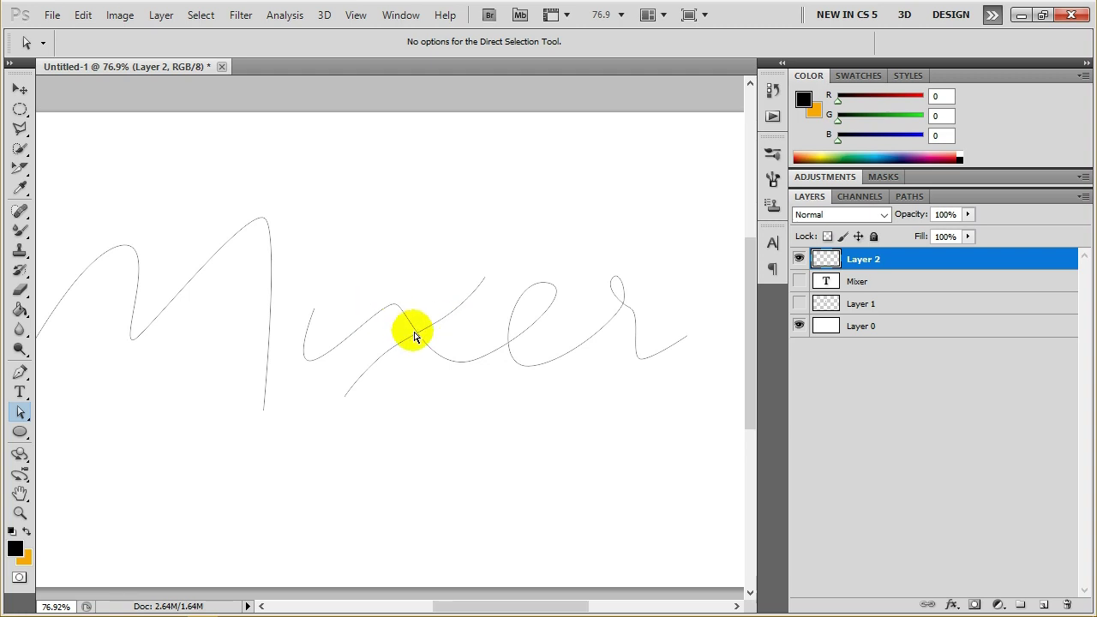
left_click(799, 281)
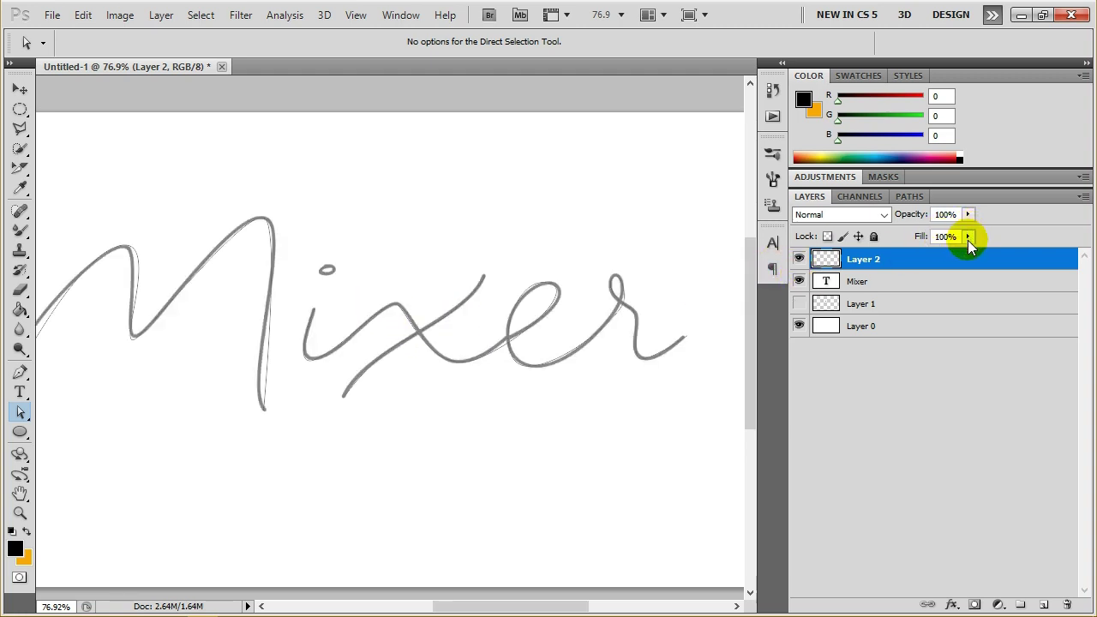
left_click(951, 280)
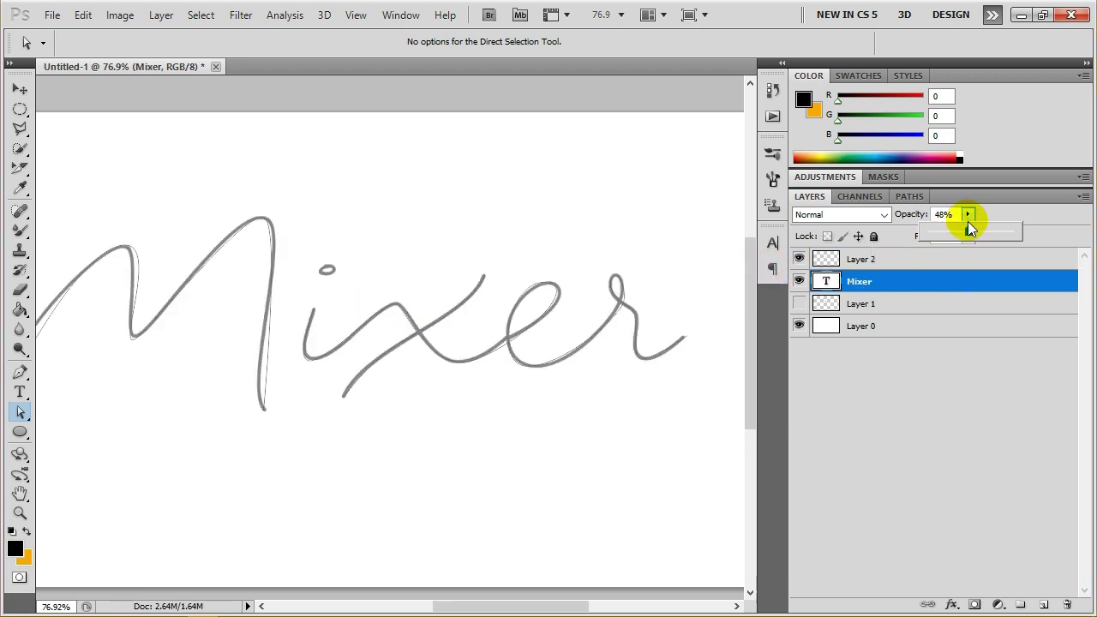
left_click_drag(968, 225, 952, 228)
left_click(906, 262)
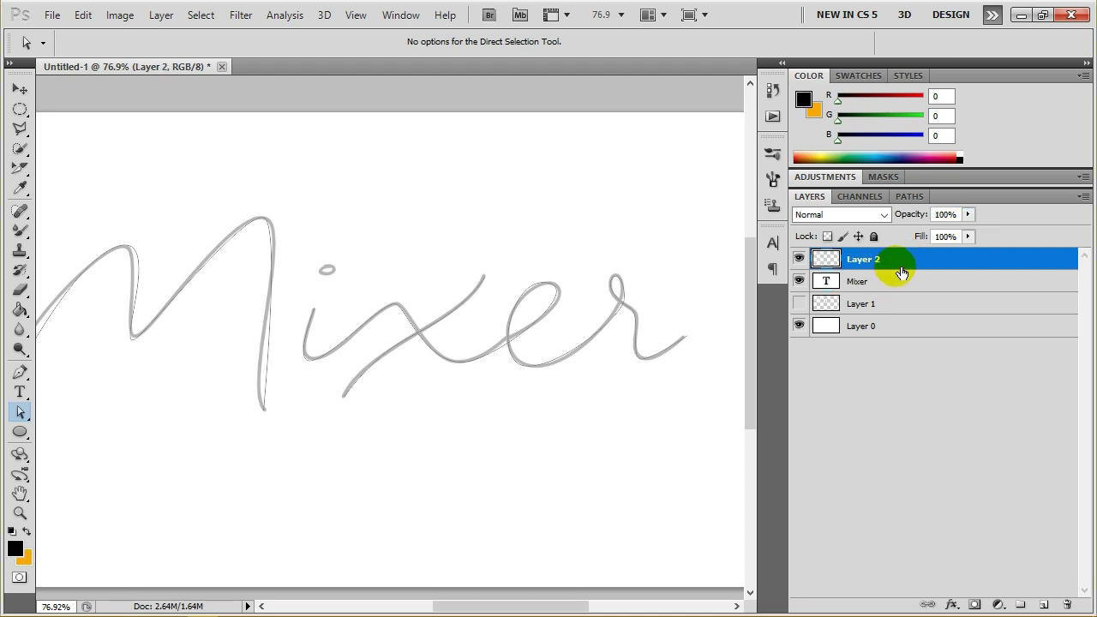
Trace an oval path around the i's dot, zoom out, and hide the Mixer text.
left_click(19, 371)
scroll(377, 257, "up", 2)
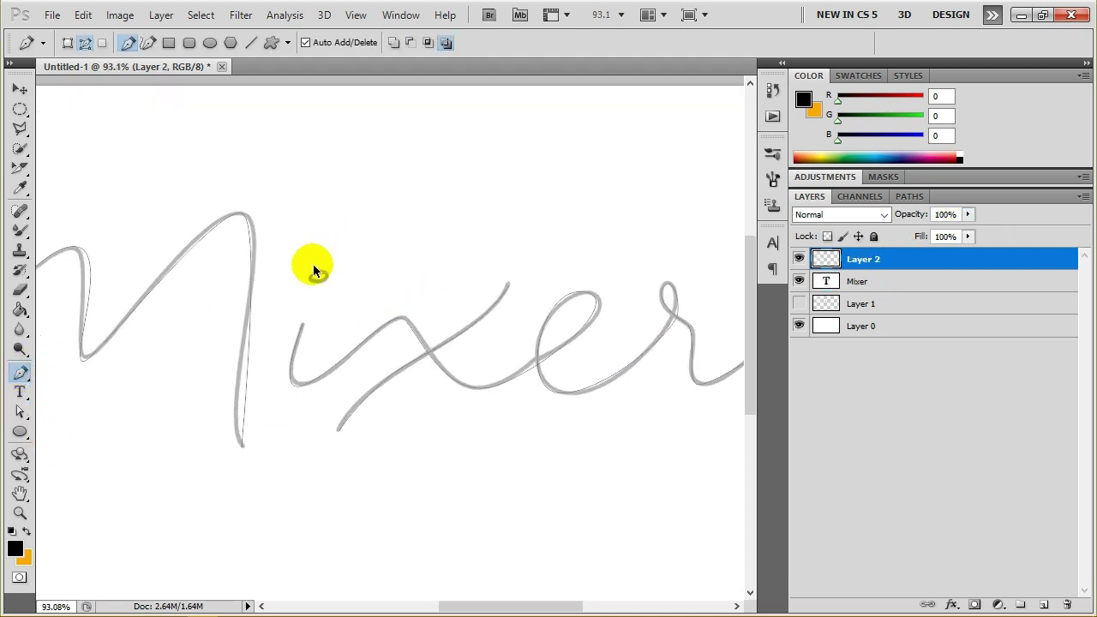
scroll(312, 270, "up", 3)
scroll(315, 286, "up", 3)
scroll(357, 274, "up", 3)
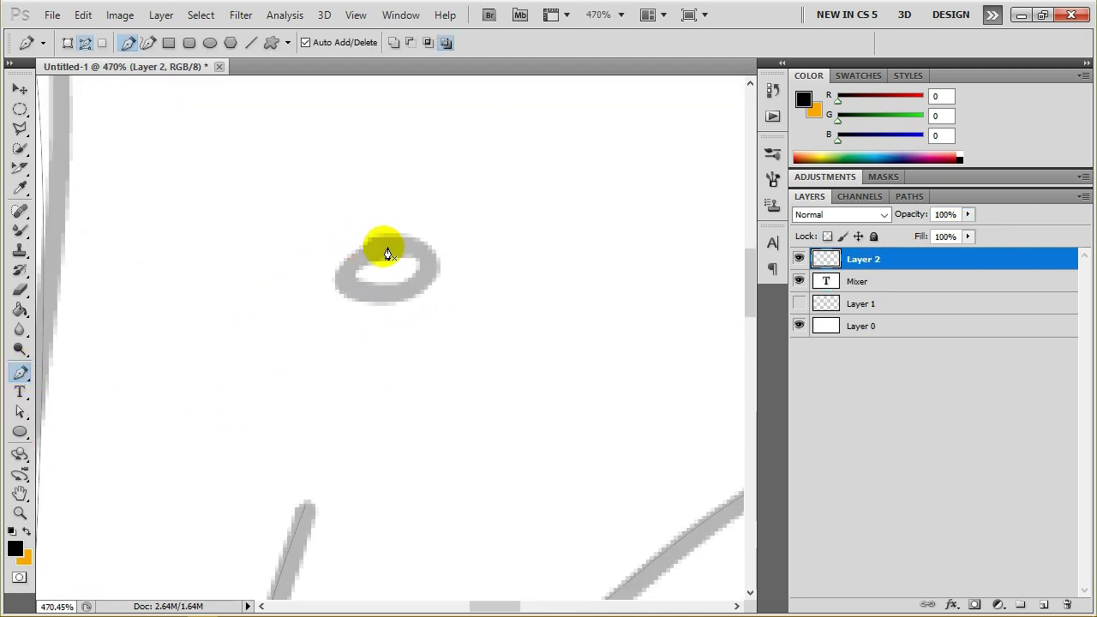
left_click(380, 242)
mouse_move(357, 291)
left_mouse_down()
mouse_move(399, 305)
mouse_move(437, 270)
mouse_move(407, 248)
left_mouse_up()
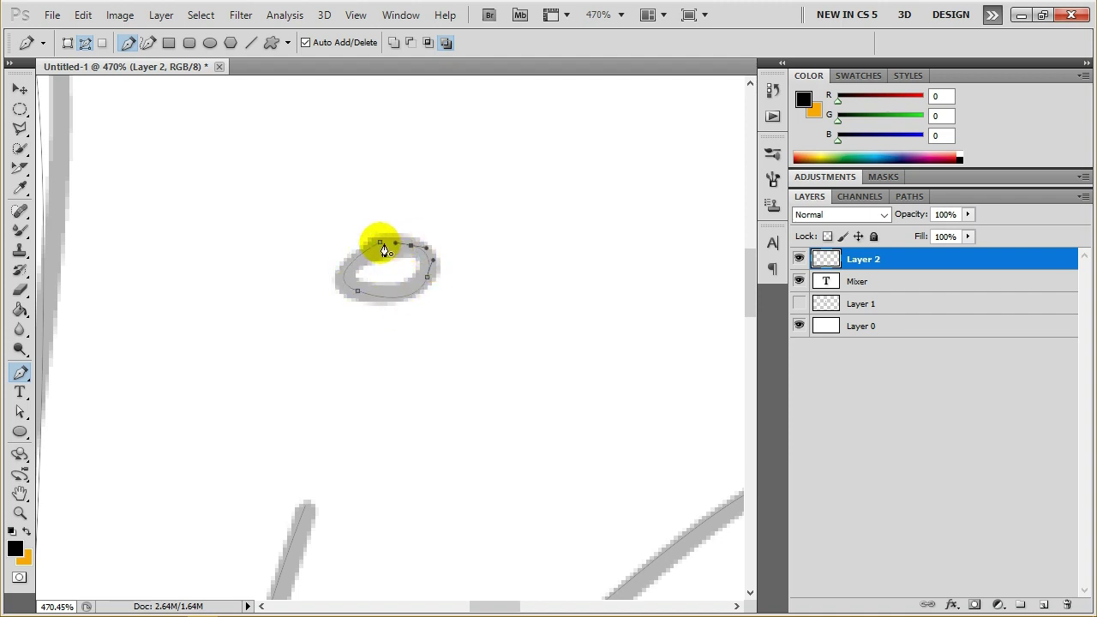
scroll(382, 278, "down", 3)
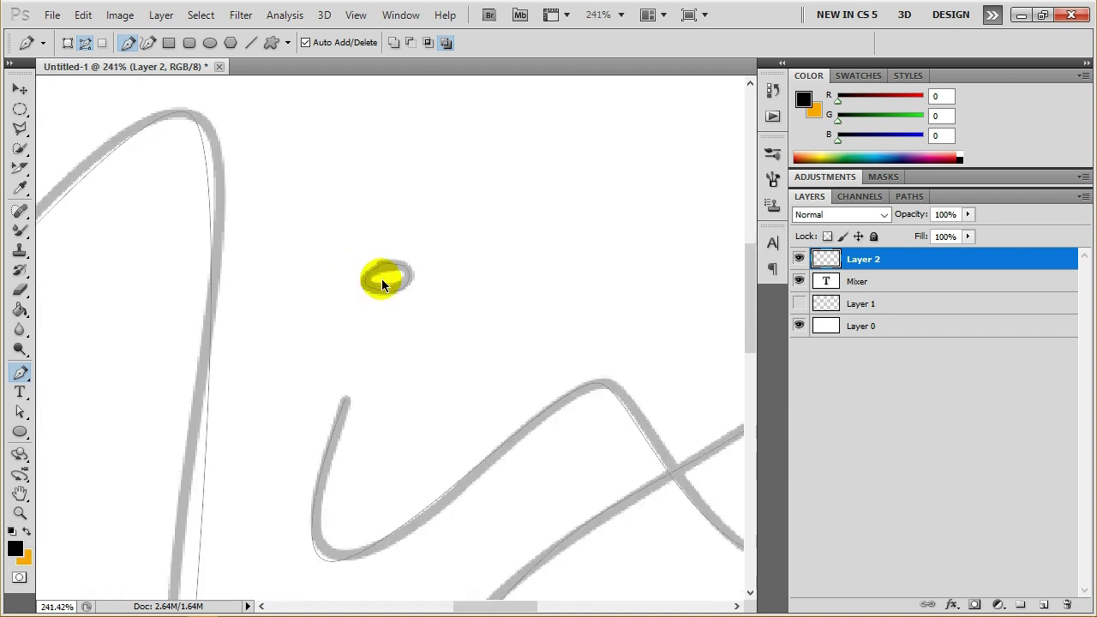
scroll(382, 279, "down", 3)
scroll(381, 278, "down", 2)
scroll(381, 279, "down", 2)
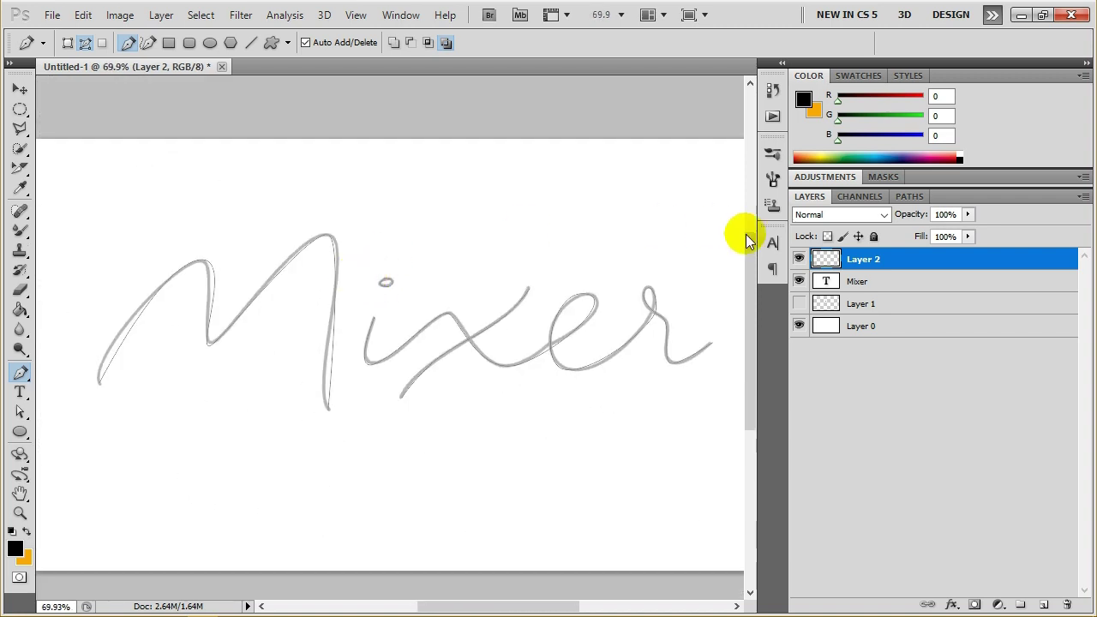
left_click(799, 281)
scroll(475, 307, "down", 1)
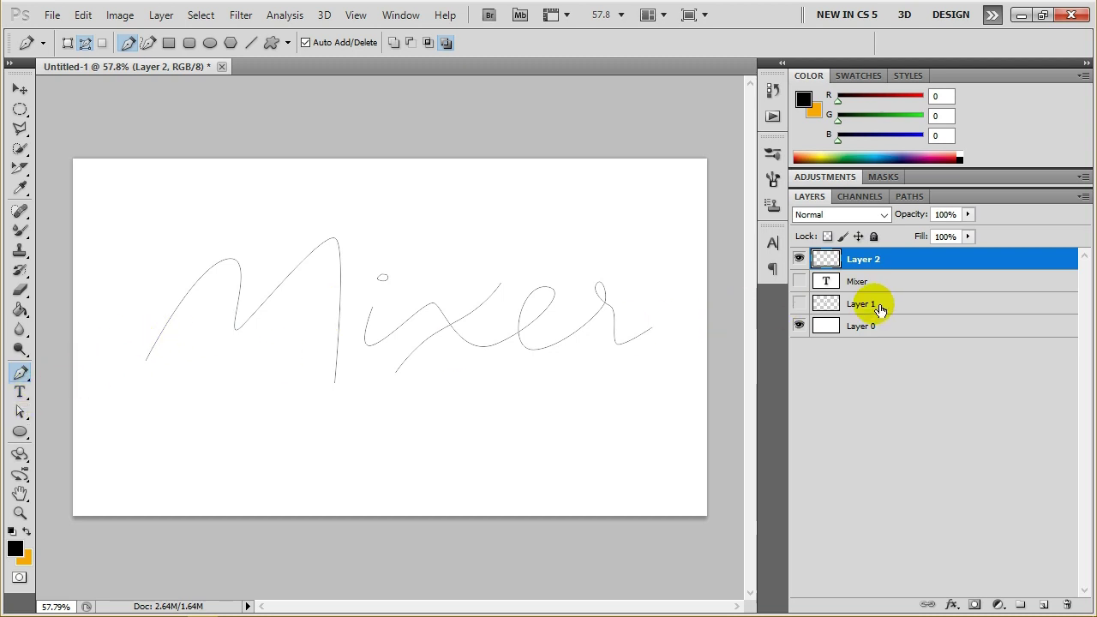
Delete the Mixer text layer.
left_click(859, 282)
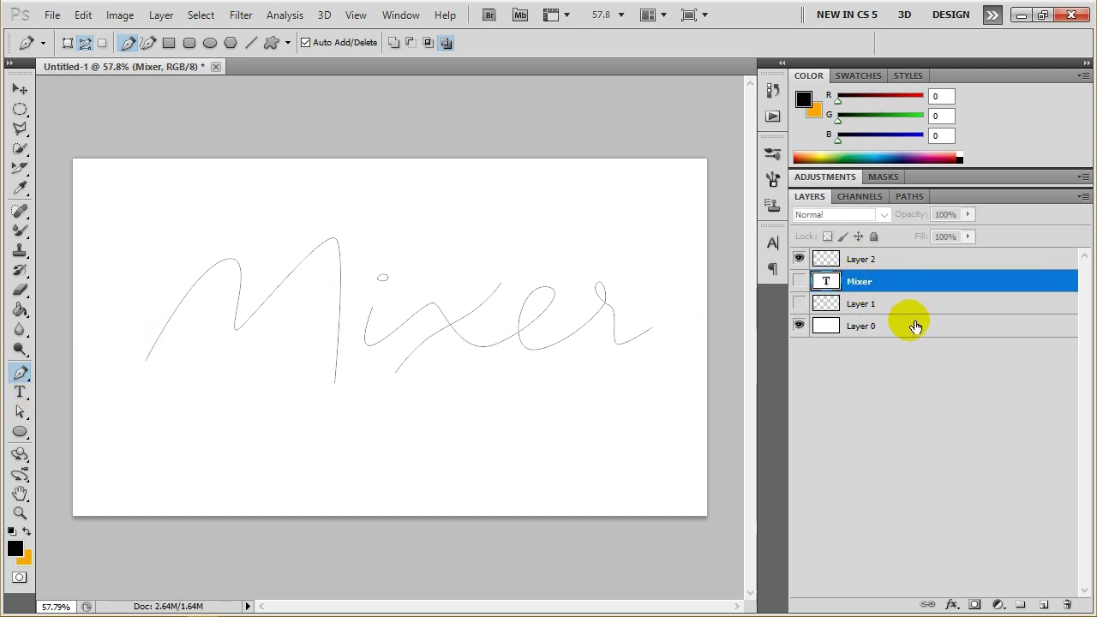
left_click(1068, 605)
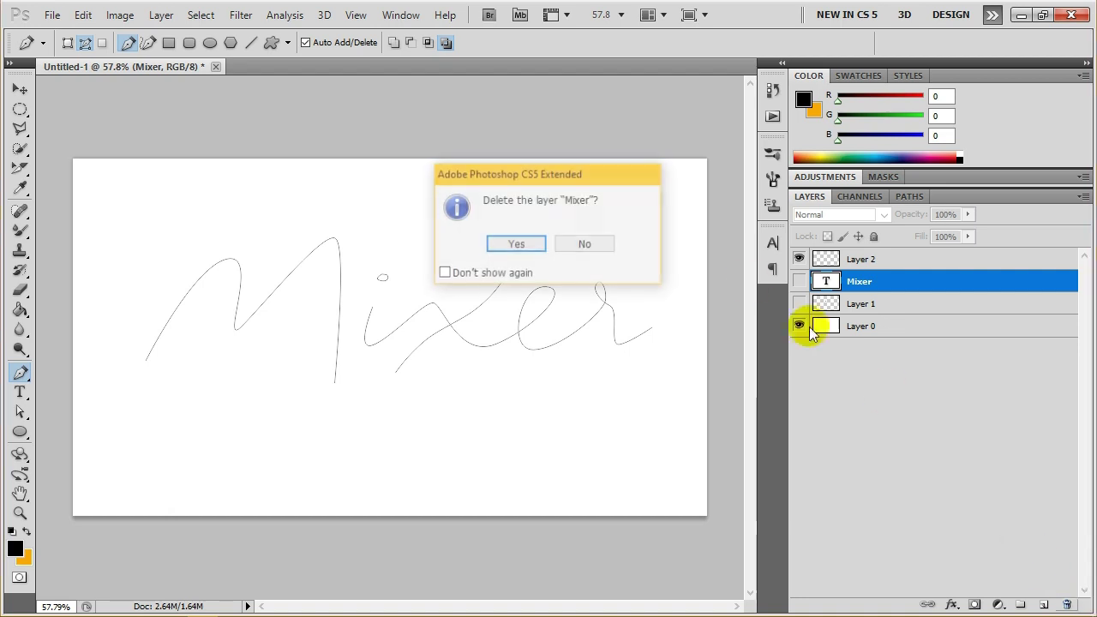
left_click(522, 245)
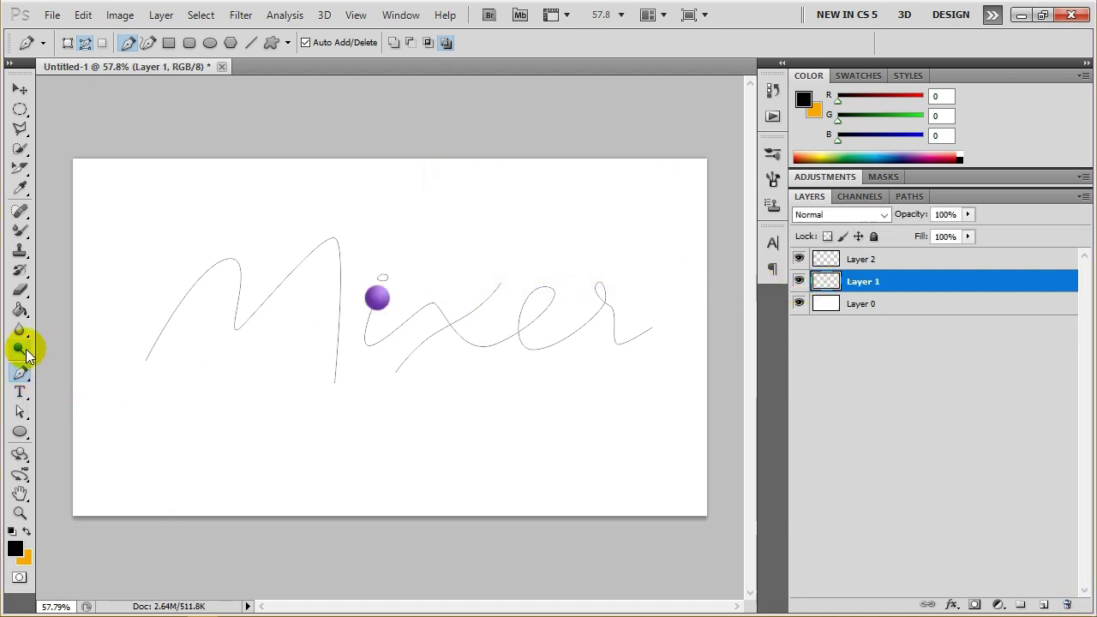
Hide Layer 1's purple ball, make Layer 2 active, and show the Work Path in Paths.
left_click(21, 230)
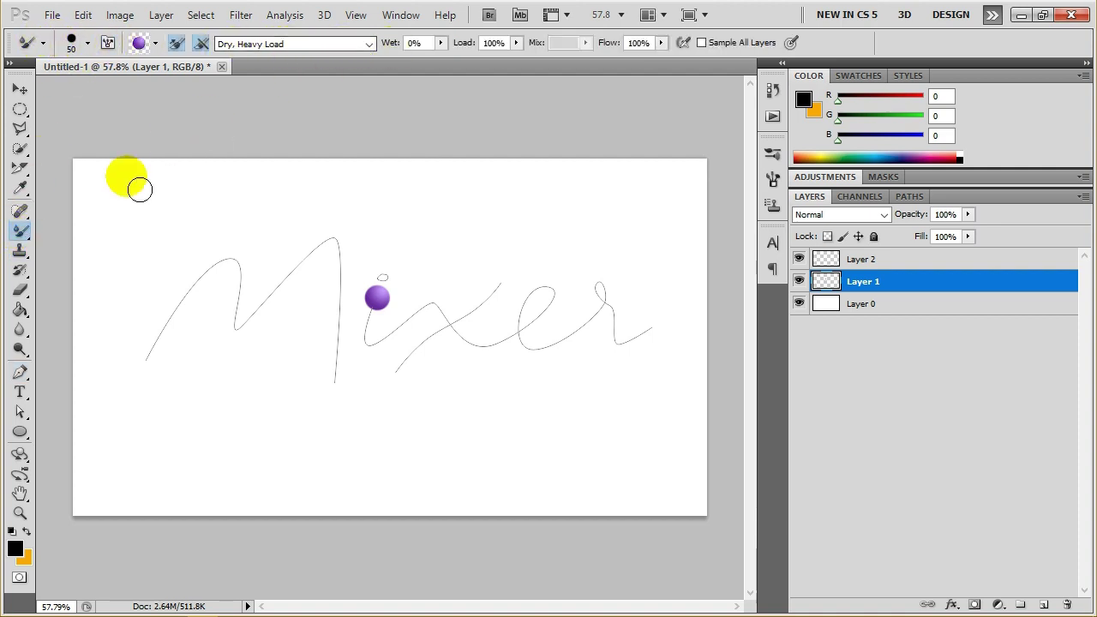
left_click(19, 372)
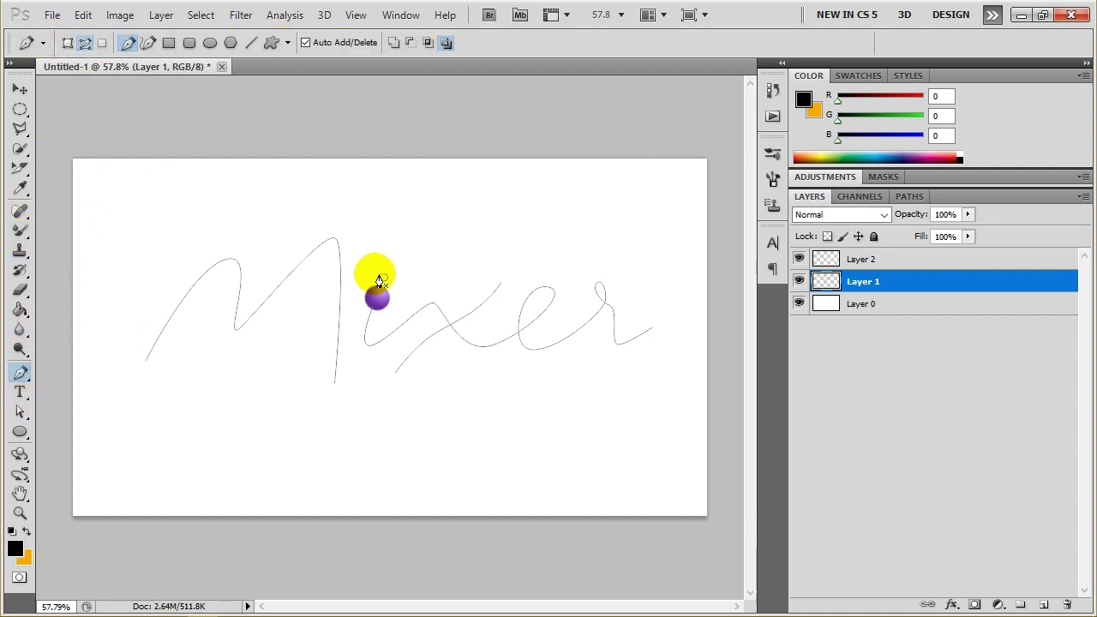
left_click(799, 281)
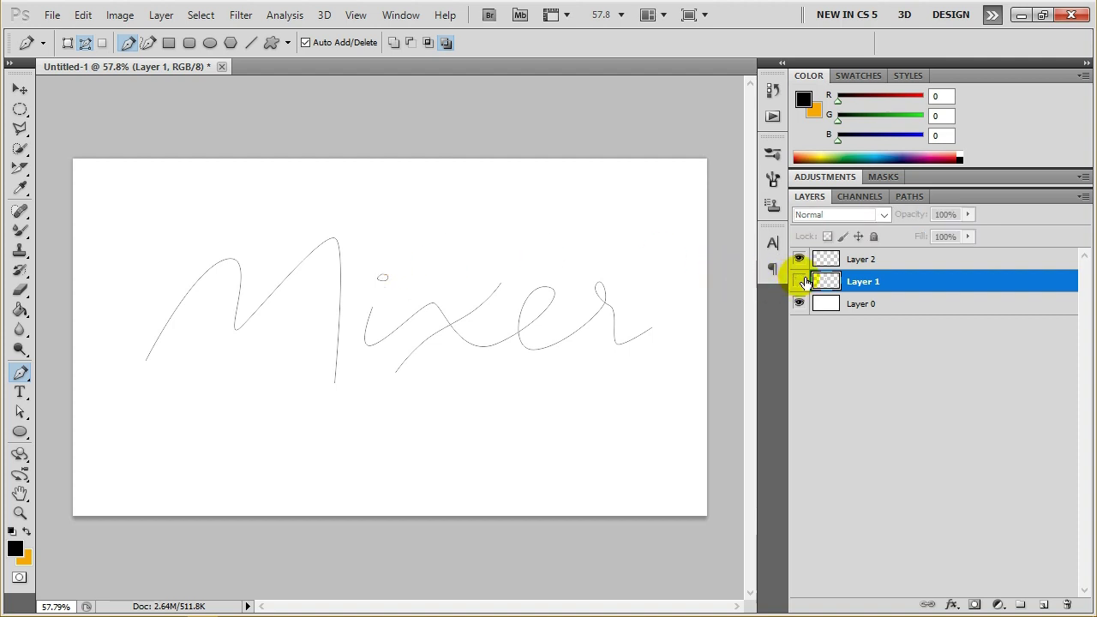
left_click(927, 260)
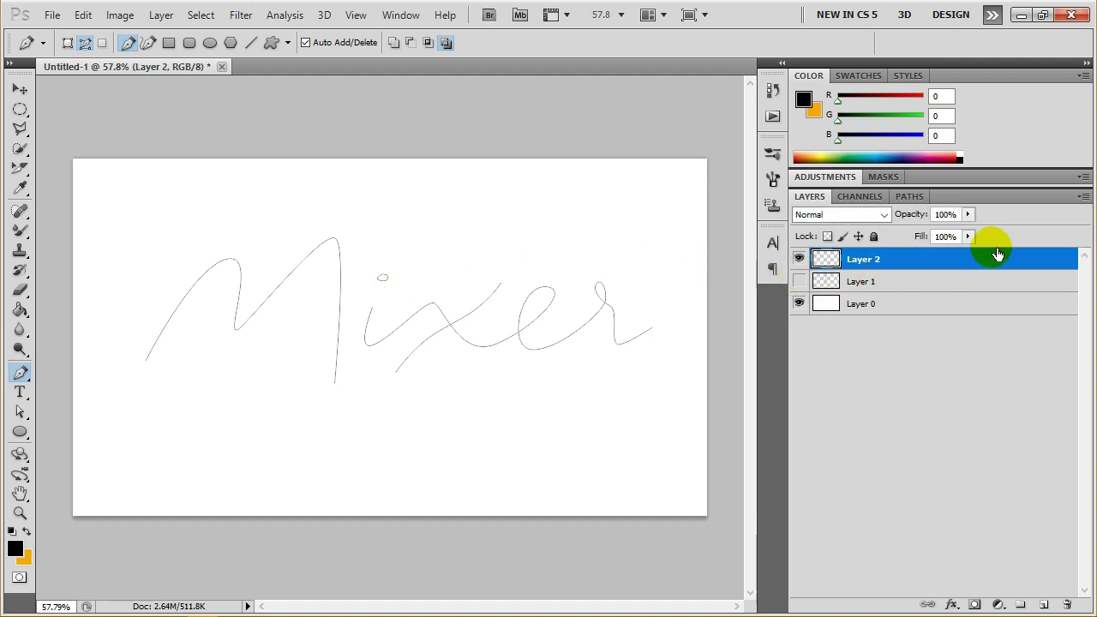
left_click(912, 198)
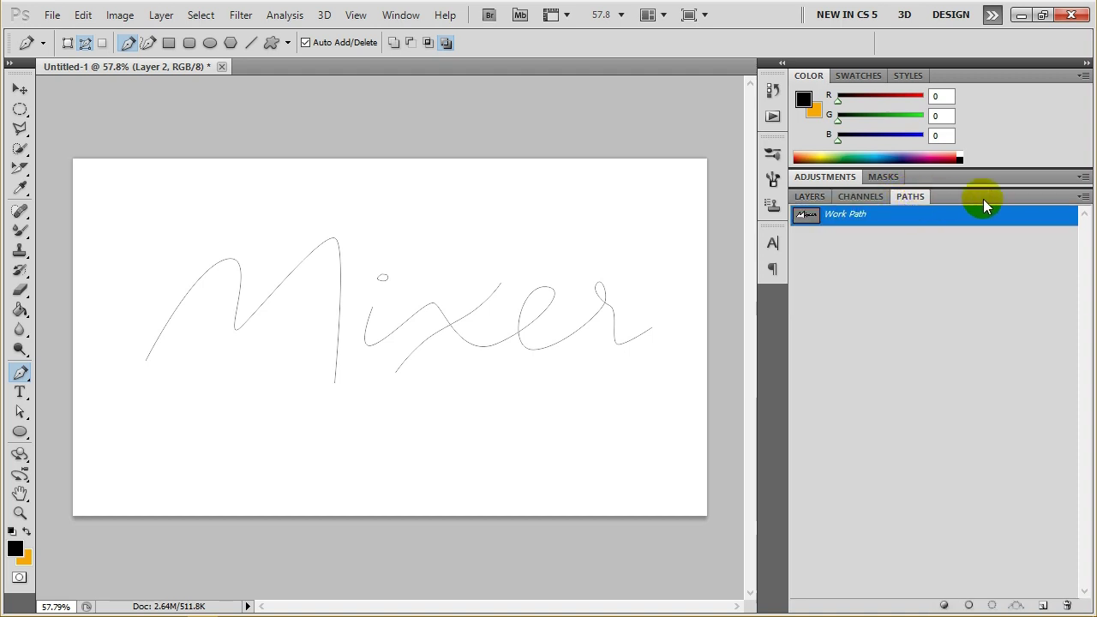
Stroke the Work Path on Layer 2 using the Mixer Brush Tool as the stroke tool.
left_click(1082, 196)
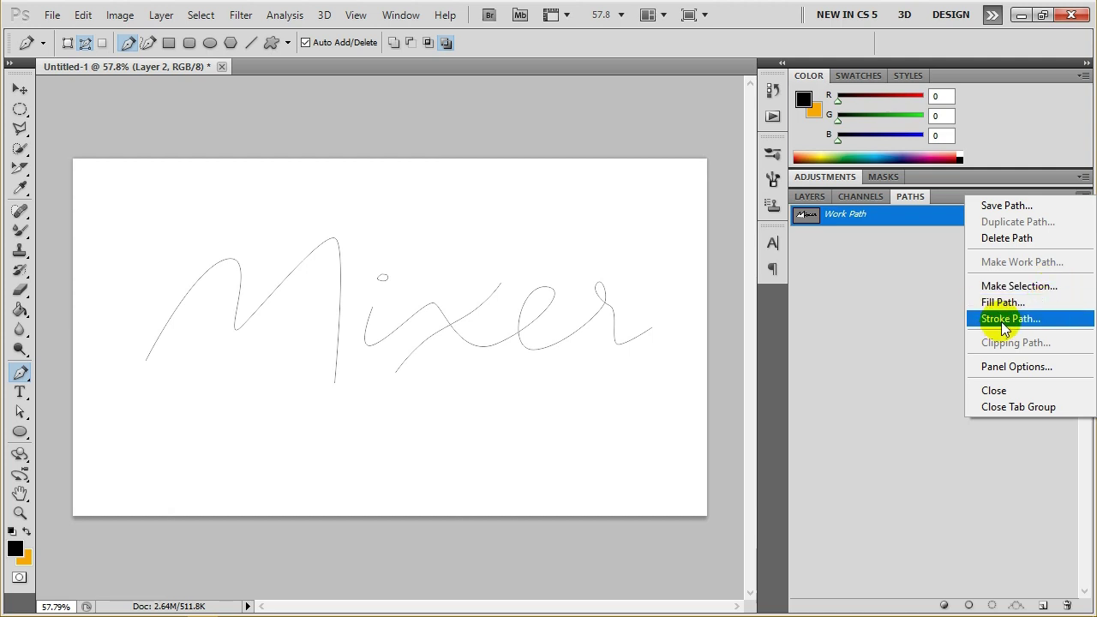
left_click(1036, 318)
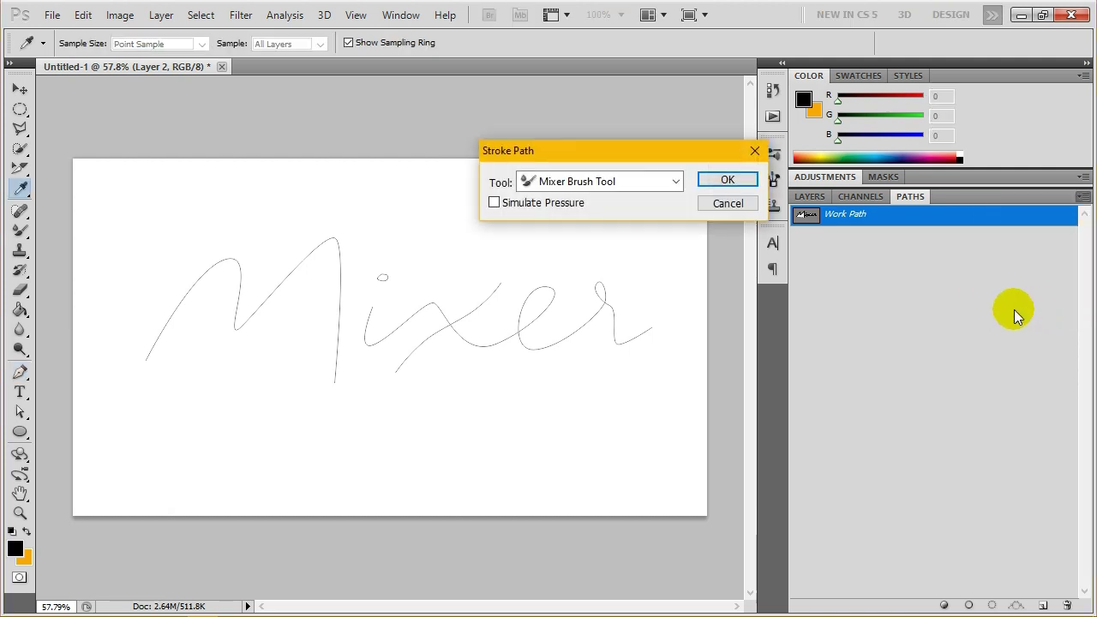
left_click(600, 181)
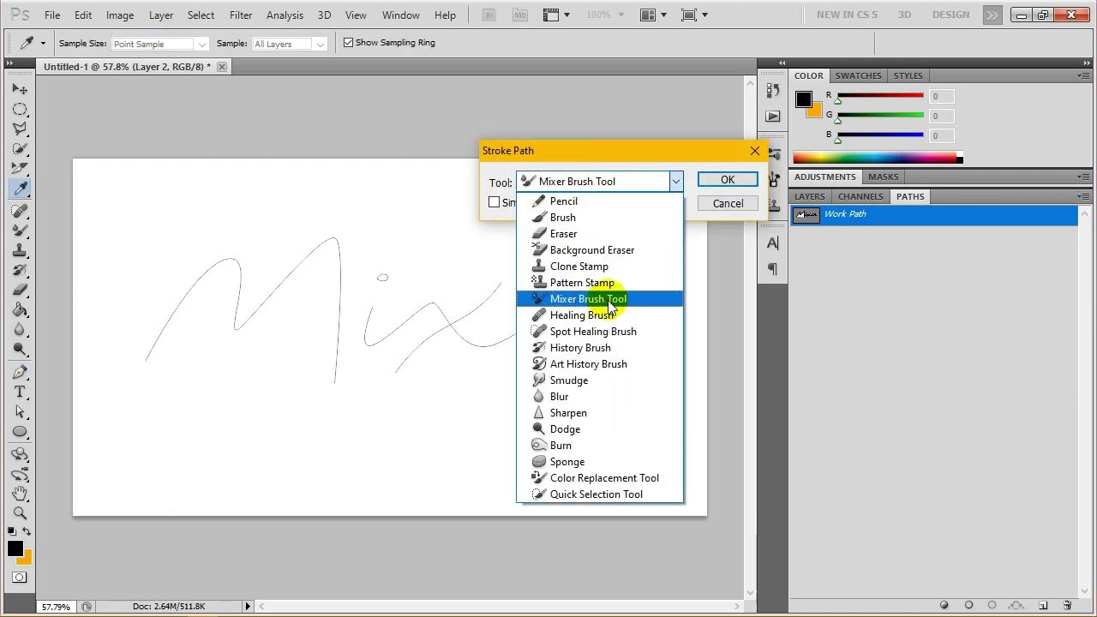
left_click(605, 302)
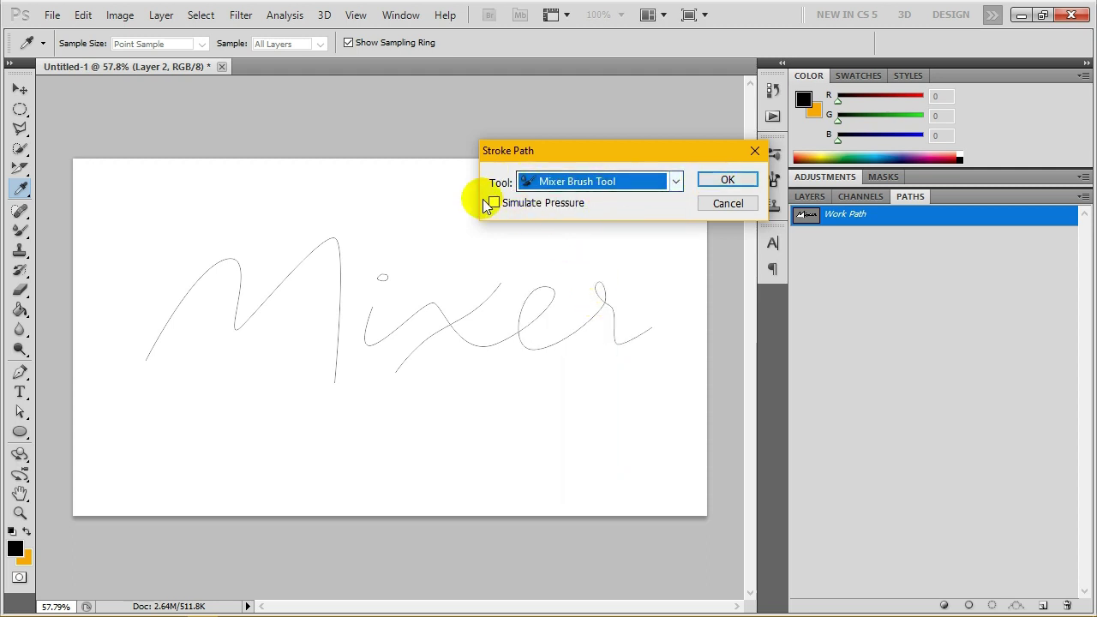
left_click(737, 180)
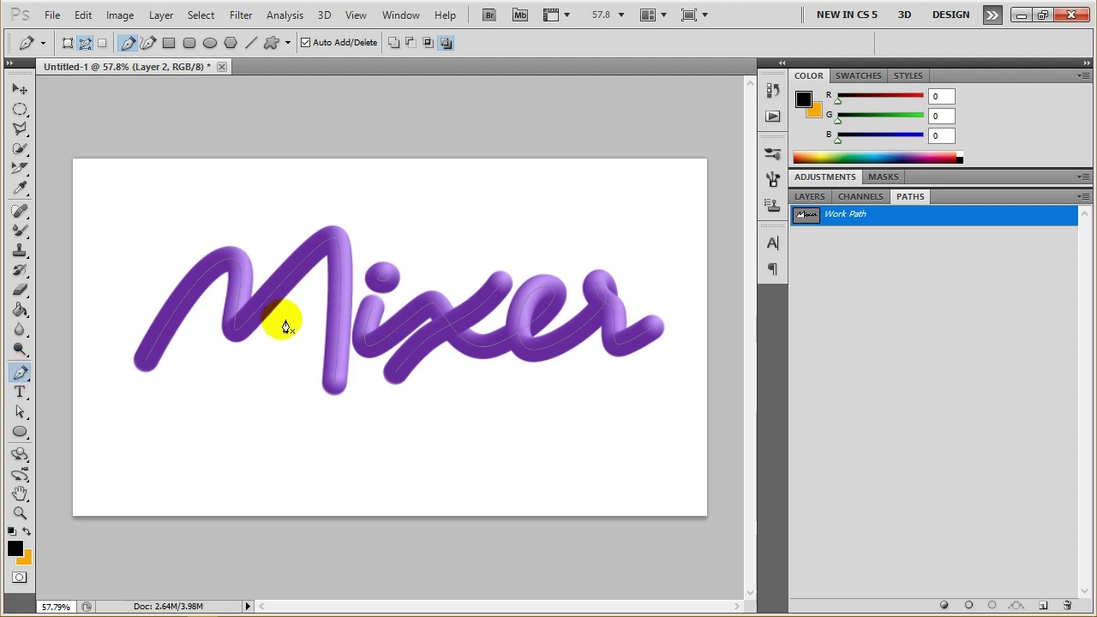
Delete the Work Path and return to the Layers panel.
right_click(331, 299)
left_click(414, 332)
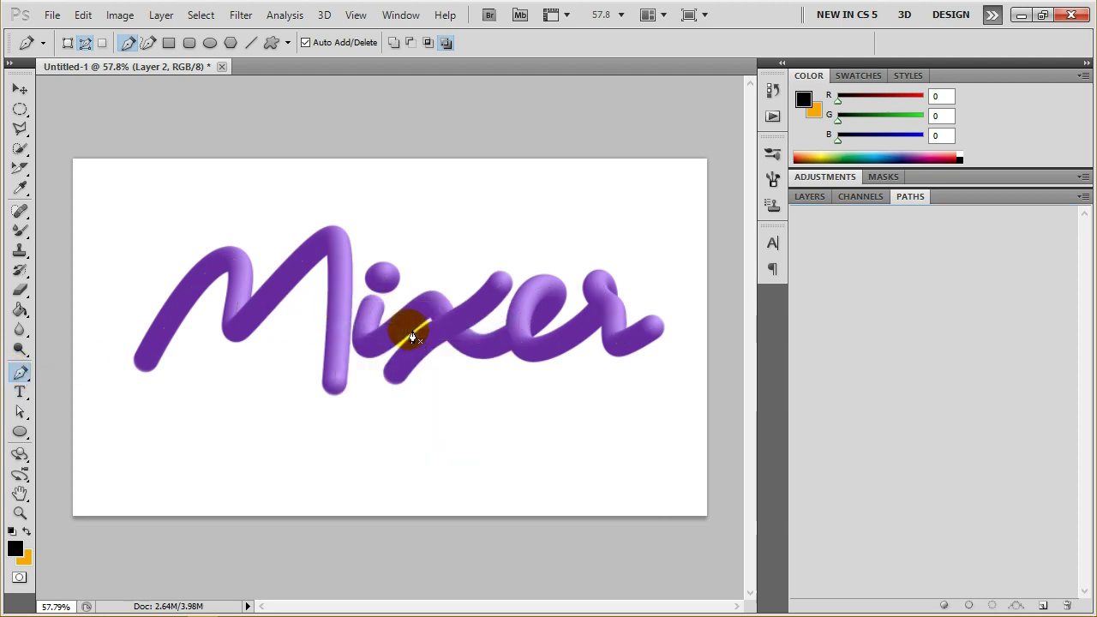
left_click(815, 197)
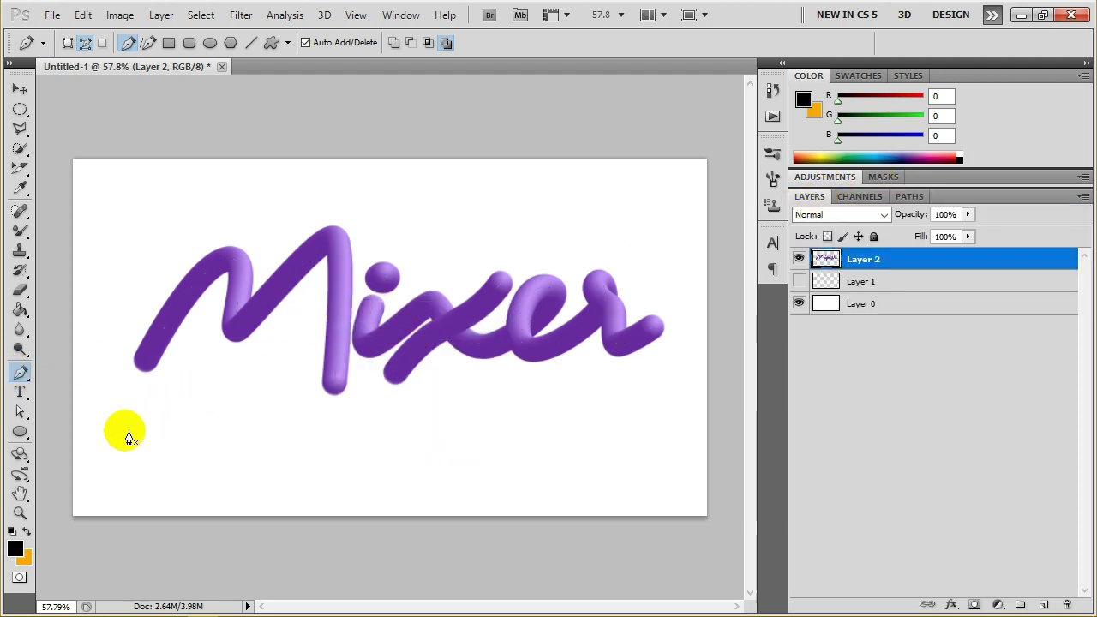
View the lettering at Actual Pixels with Layer 0 hidden and all panels hidden.
left_click(20, 512)
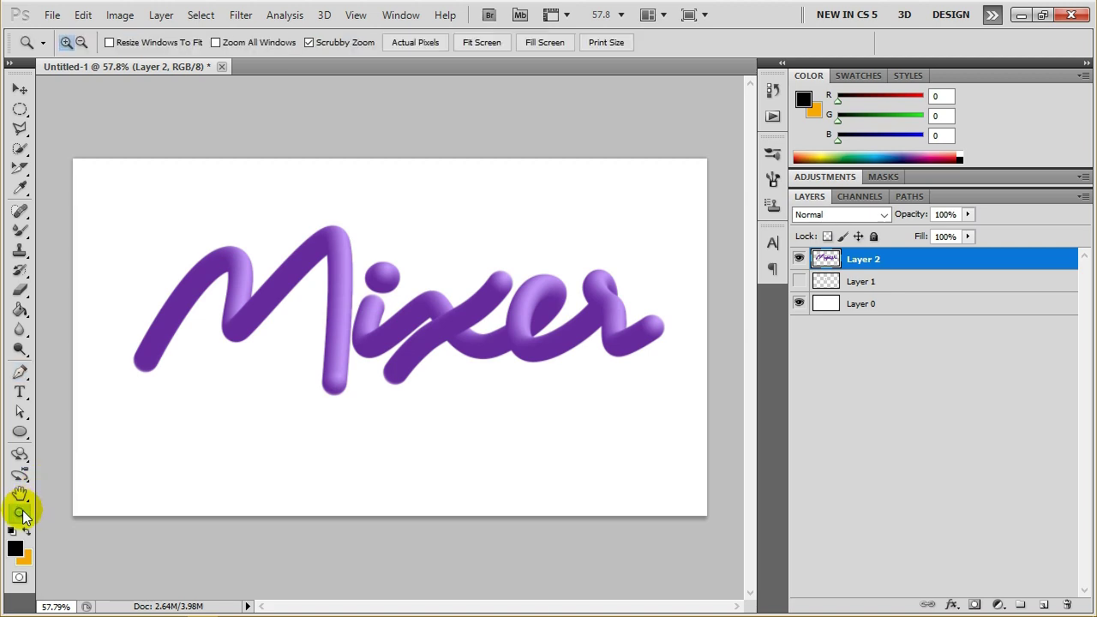
left_click(403, 44)
left_click(797, 303)
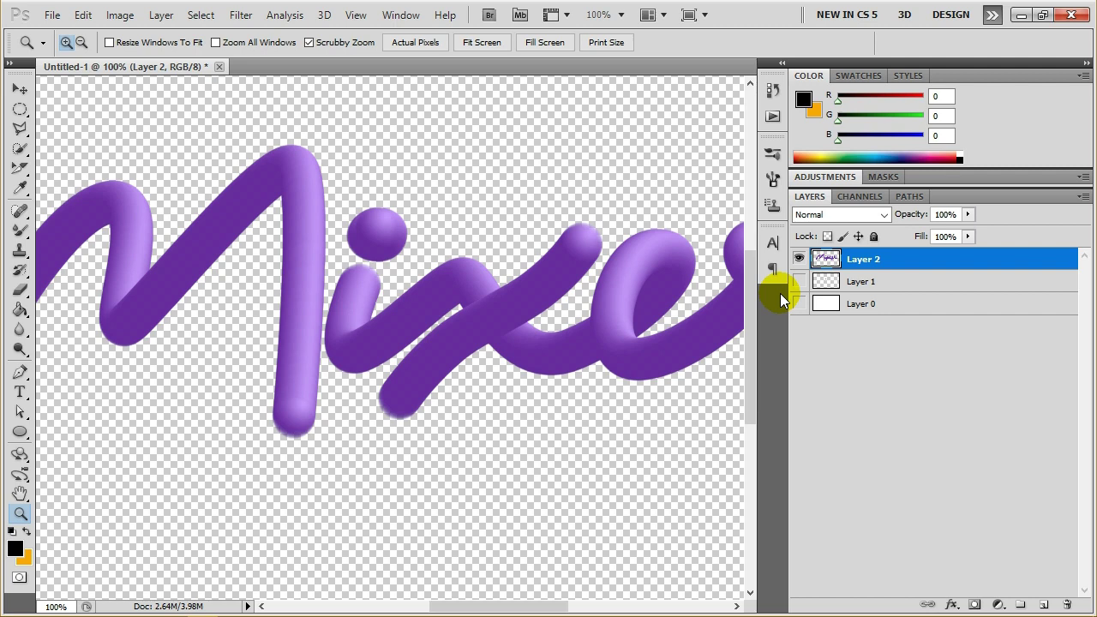
key("Tab")
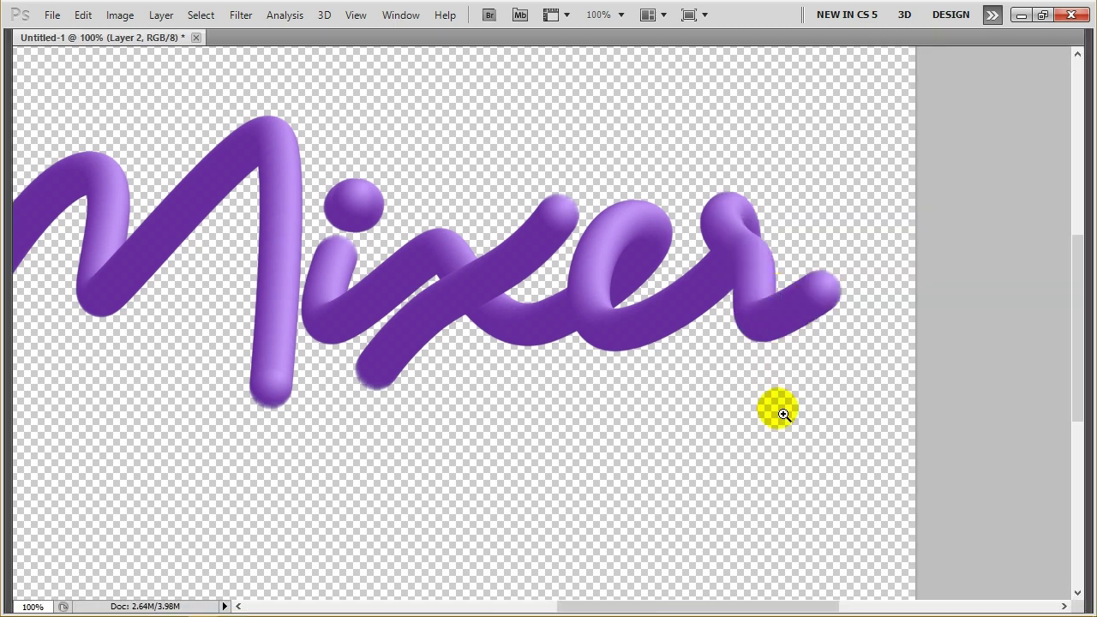
left_click_drag(795, 602, 756, 606)
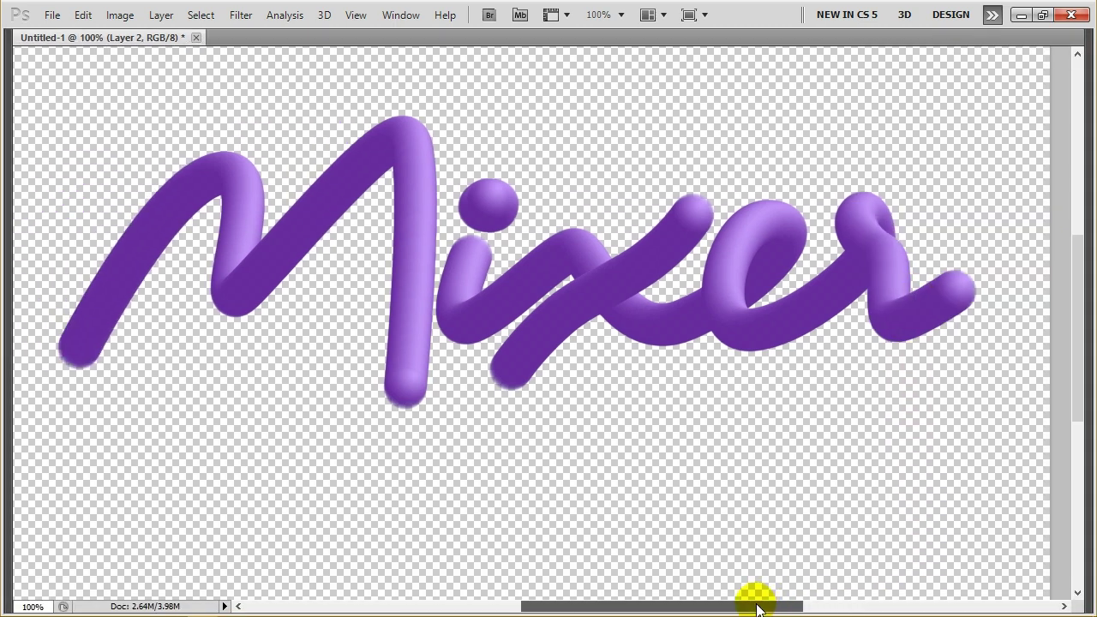